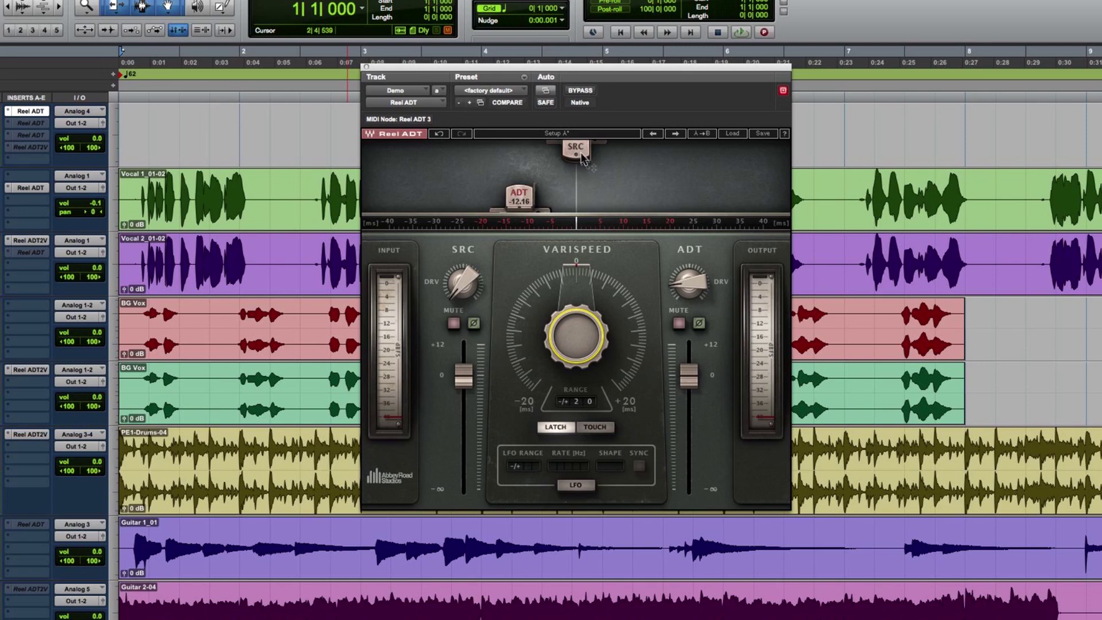
- With the LFO switched off, turn the Varispeed knob to -0.40 and start MIDI Learn for it
{"action": "left_click", "coordinate": [577, 485]}
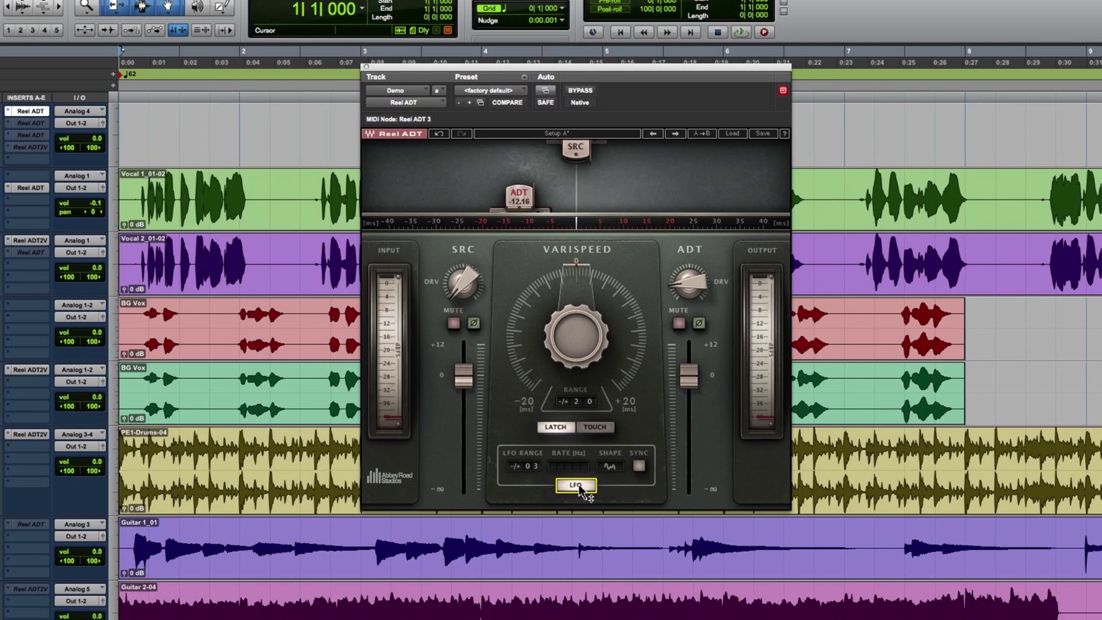
{"action": "left_click", "coordinate": [576, 485]}
{"action": "mouse_move", "coordinate": [576, 335]}
{"action": "left_mouse_down"}
{"action": "mouse_move", "coordinate": [575, 424]}
{"action": "mouse_move", "coordinate": [574, 339]}
{"action": "left_mouse_up"}
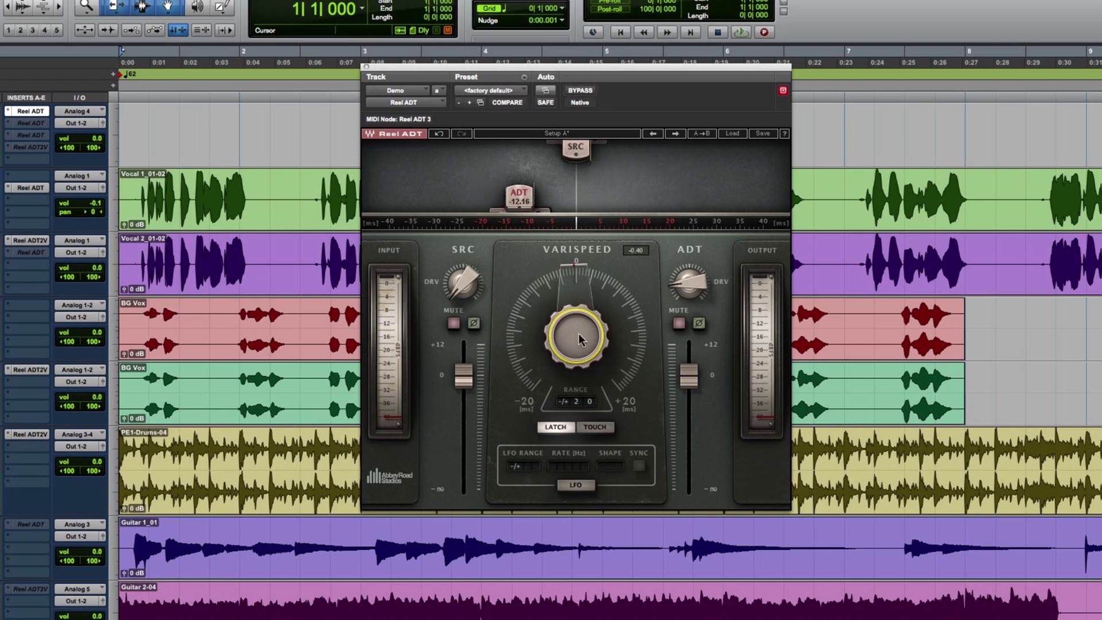
{"action": "right_click", "coordinate": [579, 337]}
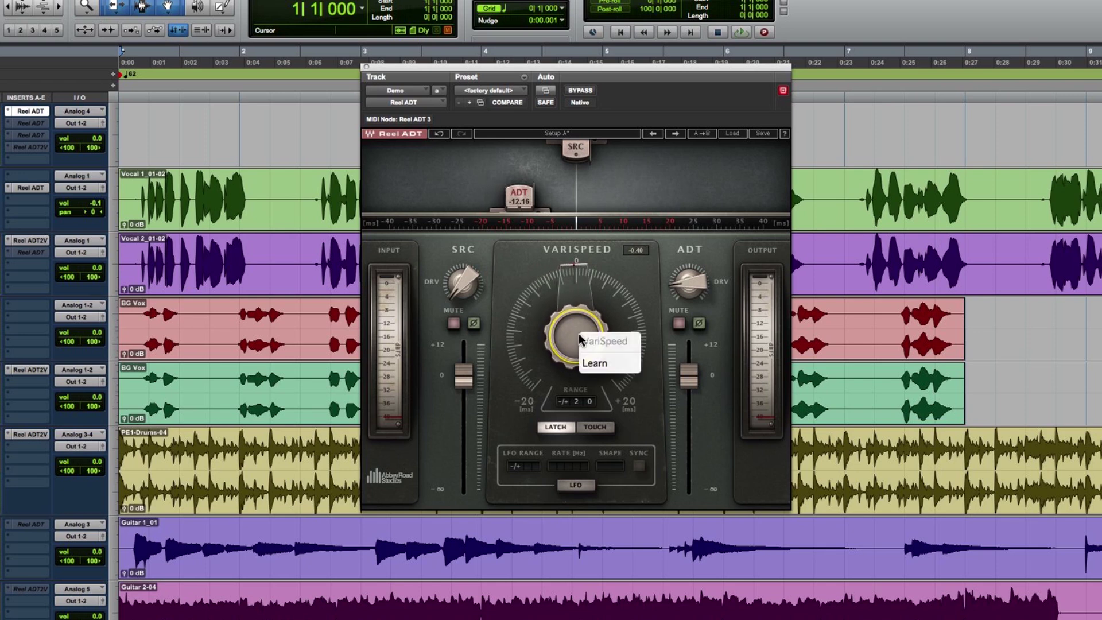
{"action": "left_click", "coordinate": [592, 364]}
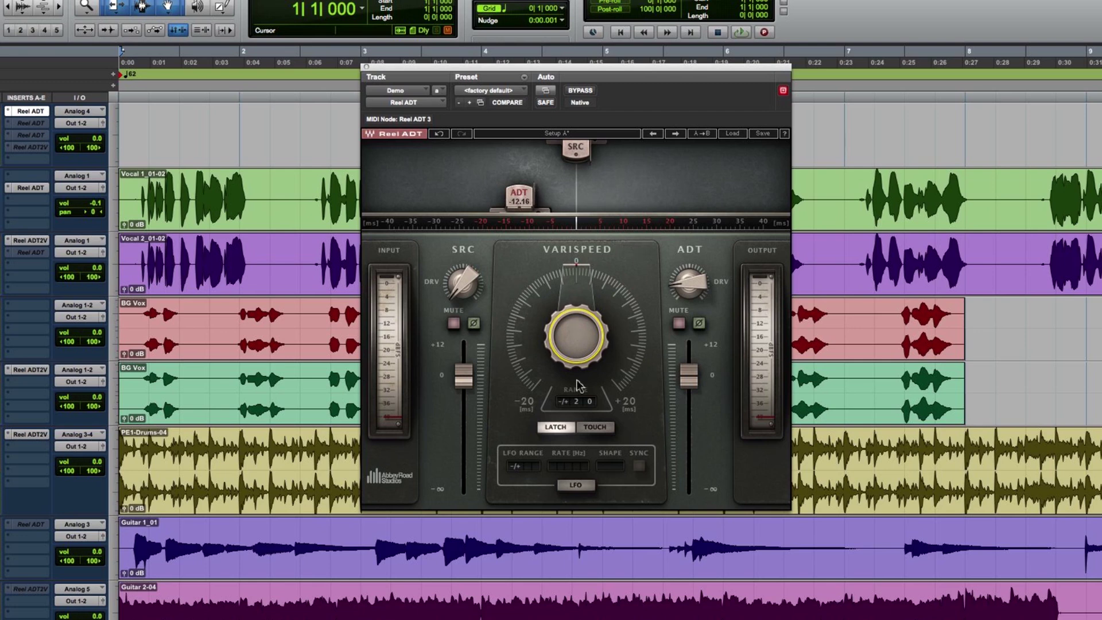
- Turn on the LFO, sweep its range between ±1 and ±20, and settle it at ±5
{"action": "left_click", "coordinate": [576, 485]}
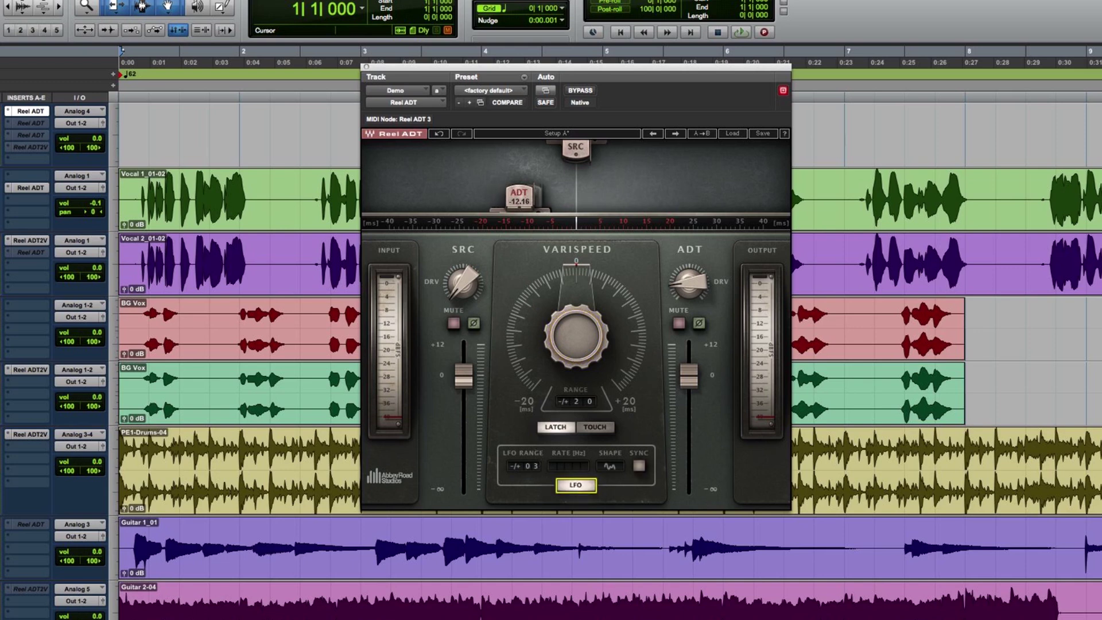
{"action": "left_click_drag", "start_coordinate": [523, 465], "coordinate": [523, 476]}
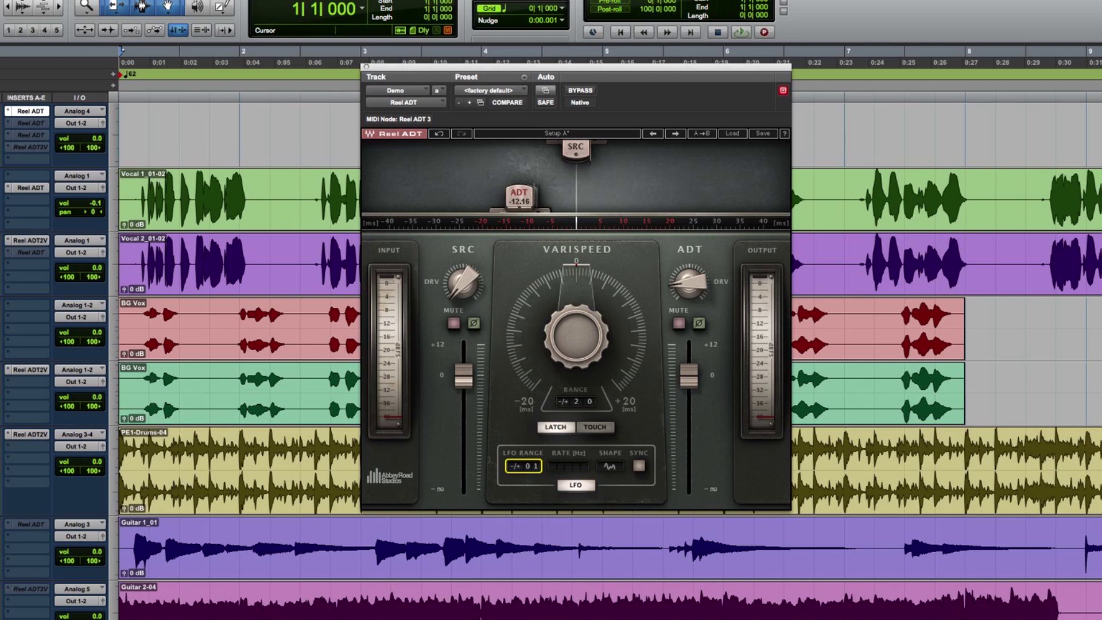
{"action": "left_click_drag", "start_coordinate": [524, 465], "coordinate": [522, 414]}
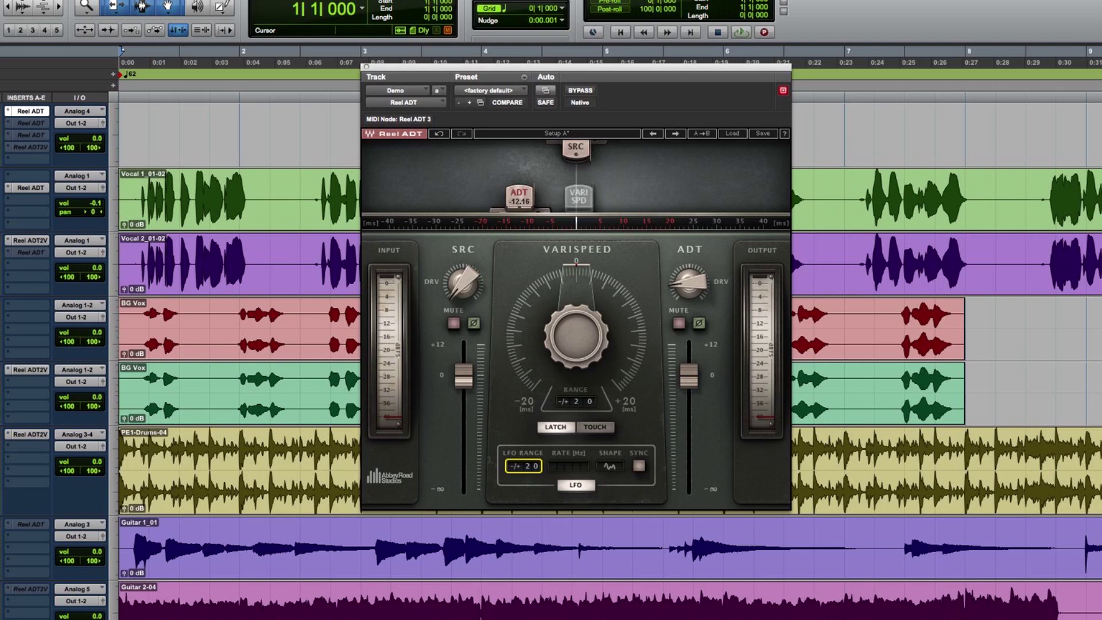
{"action": "left_click_drag", "start_coordinate": [523, 465], "coordinate": [536, 560]}
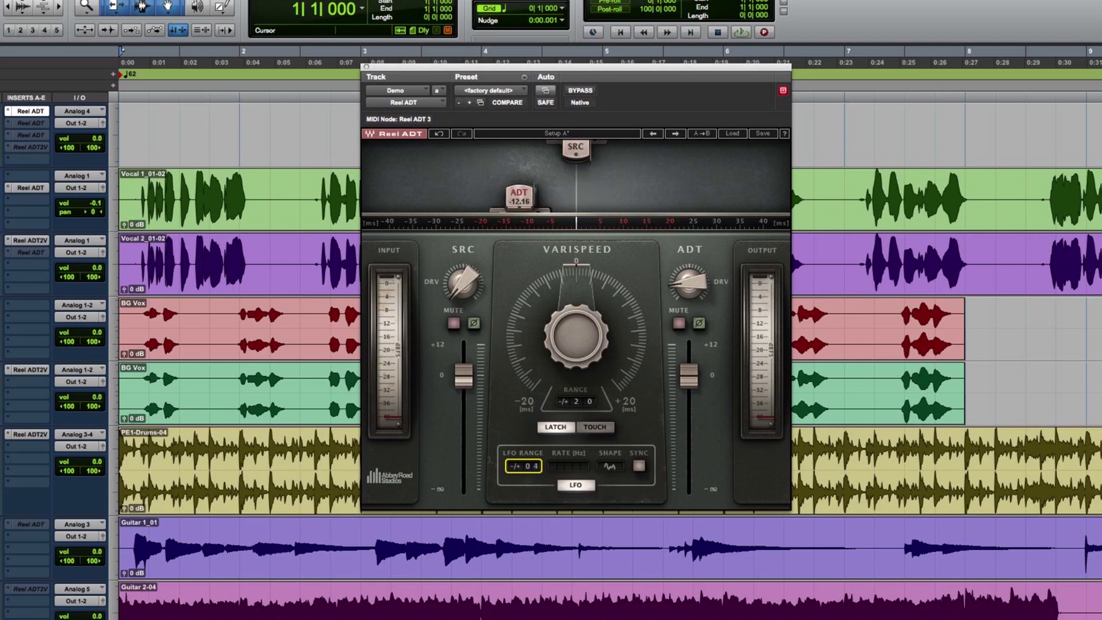
{"action": "left_click_drag", "start_coordinate": [536, 560], "coordinate": [529, 436]}
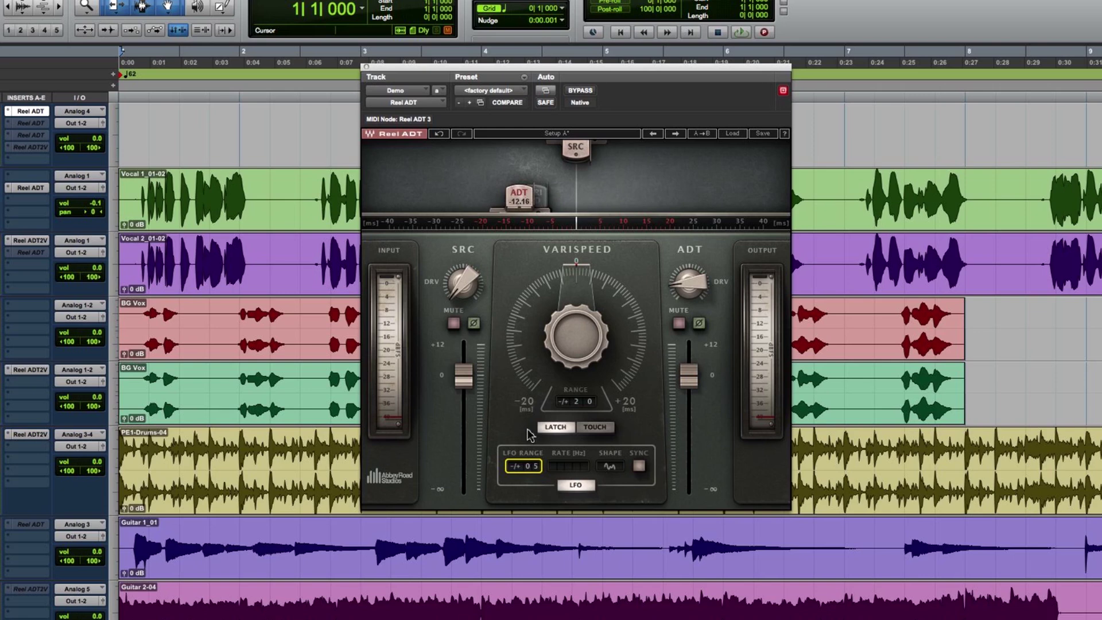
{"action": "scroll", "coordinate": [535, 470], "scroll_direction": "up", "scroll_amount": 1}
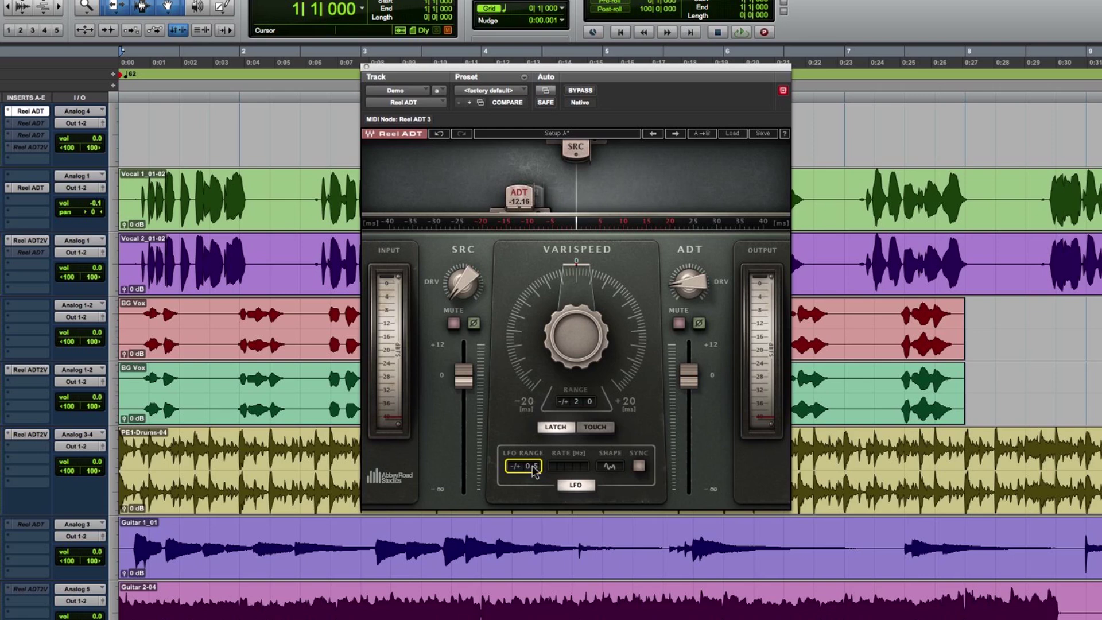
- Try the Sine Up and Sine Down LFO shapes and set the shape back to Random
{"action": "left_click", "coordinate": [611, 467]}
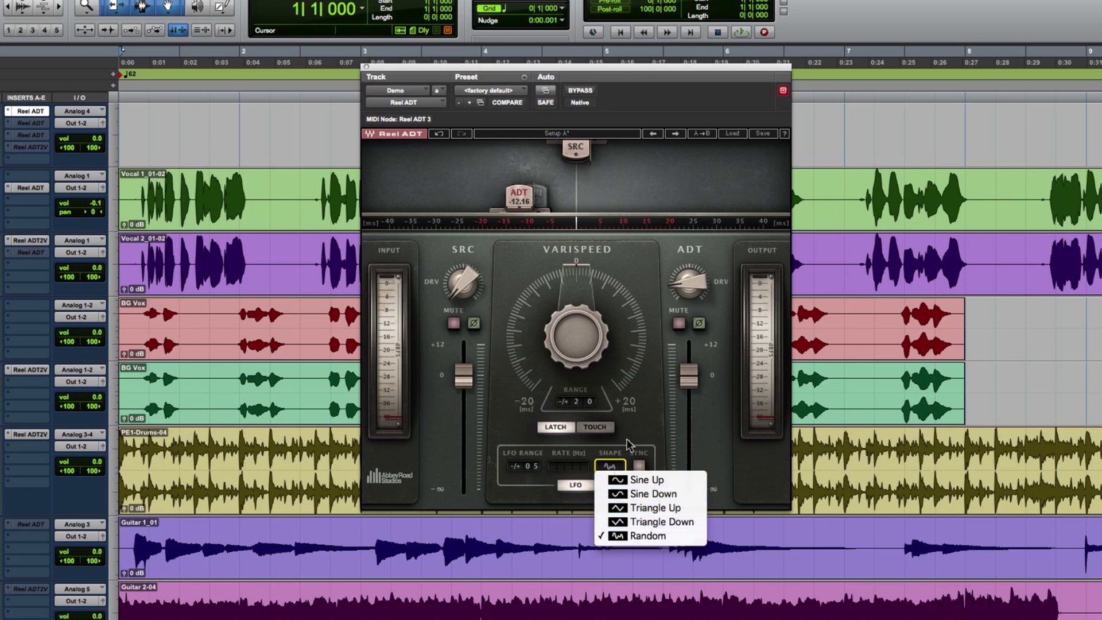
{"action": "left_click", "coordinate": [612, 466]}
{"action": "left_click", "coordinate": [613, 467]}
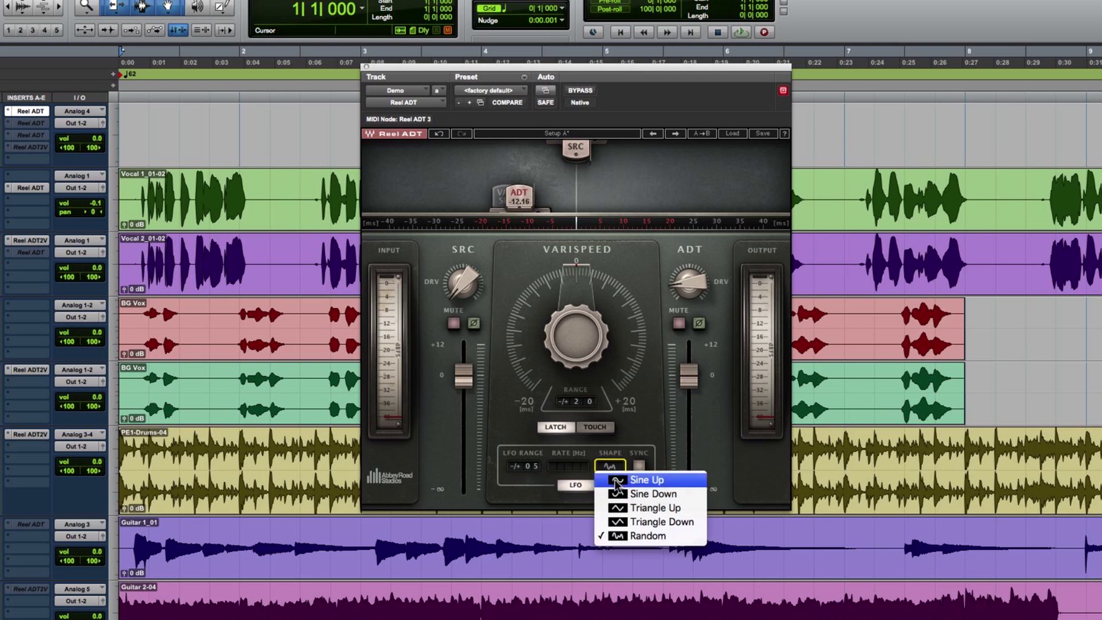
{"action": "left_click", "coordinate": [620, 480]}
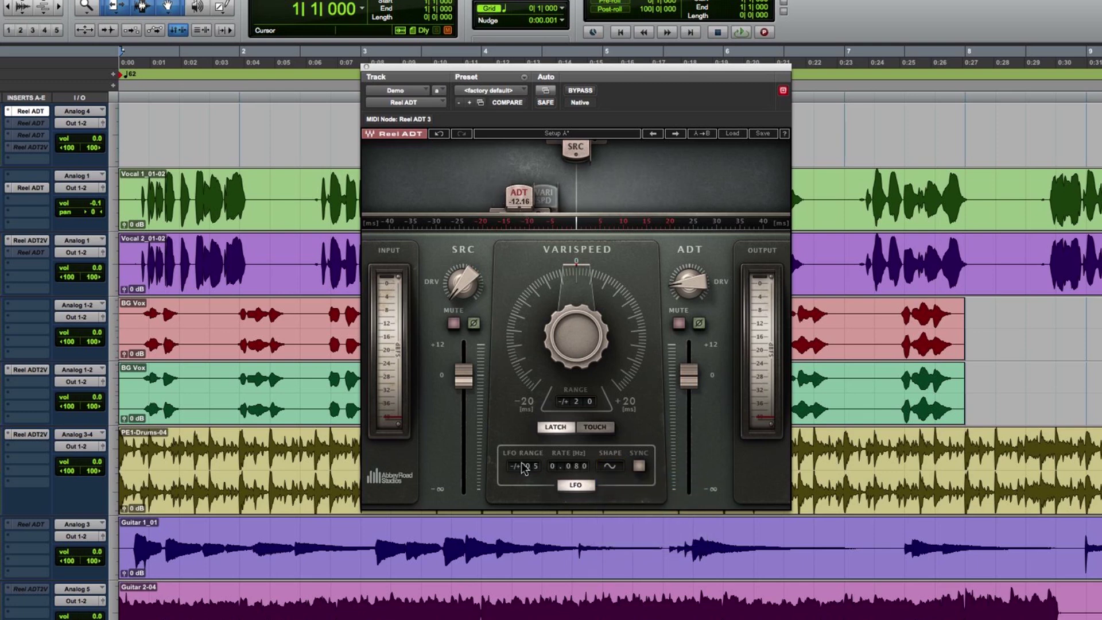
{"action": "left_click", "coordinate": [611, 465]}
{"action": "left_click", "coordinate": [622, 497]}
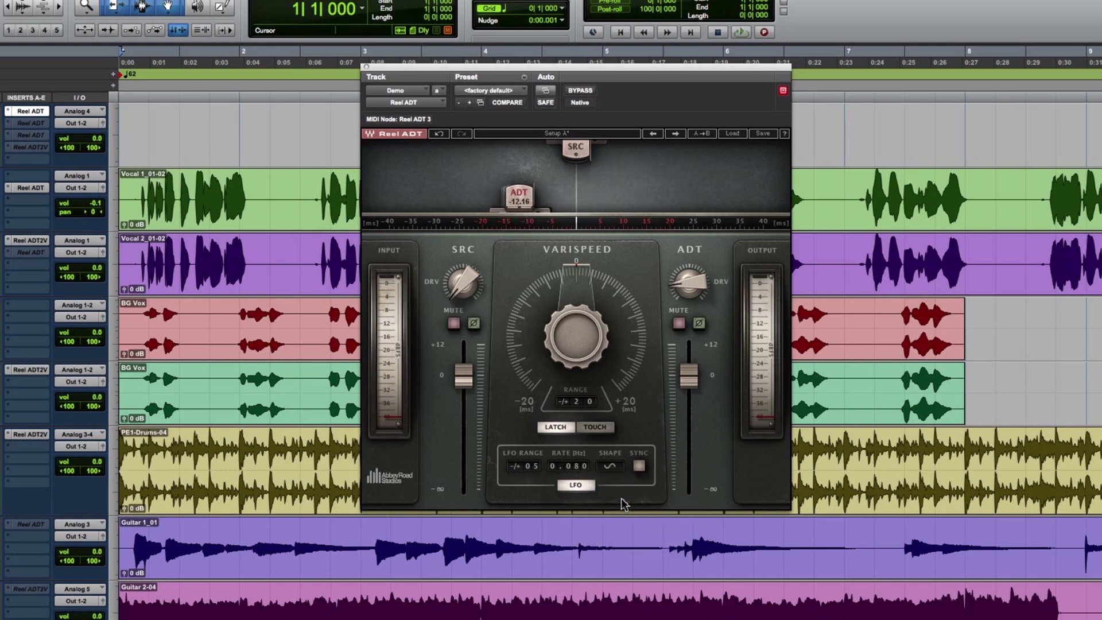
{"action": "left_click", "coordinate": [611, 465]}
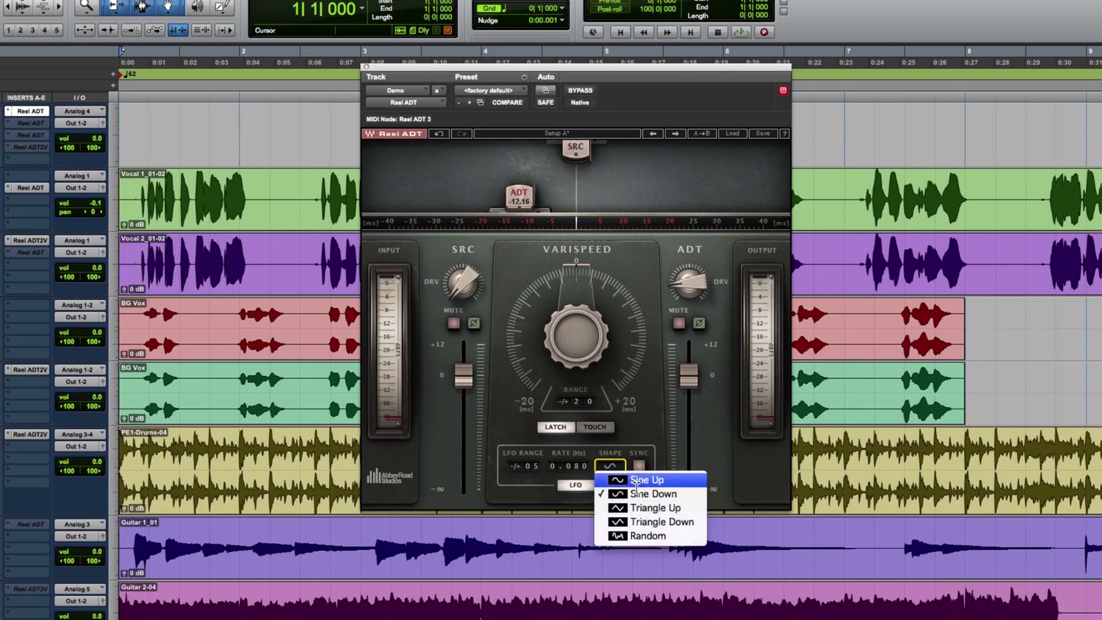
{"action": "left_click", "coordinate": [632, 536]}
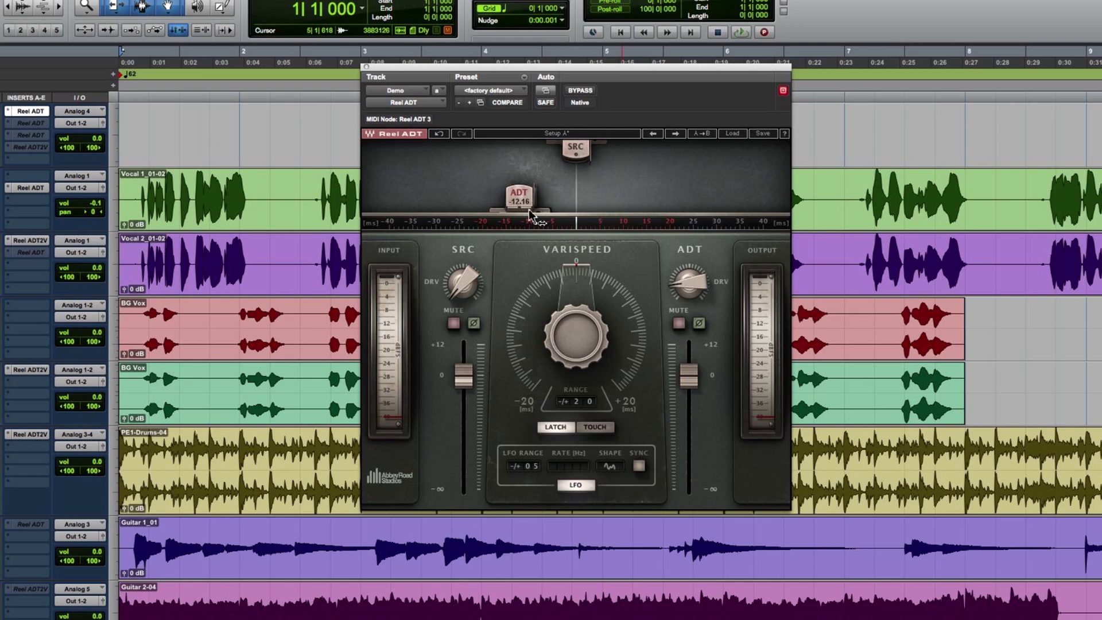
- Enable LFO sync and review the available rates in bars, keeping the rate at 6
{"action": "left_click", "coordinate": [639, 465]}
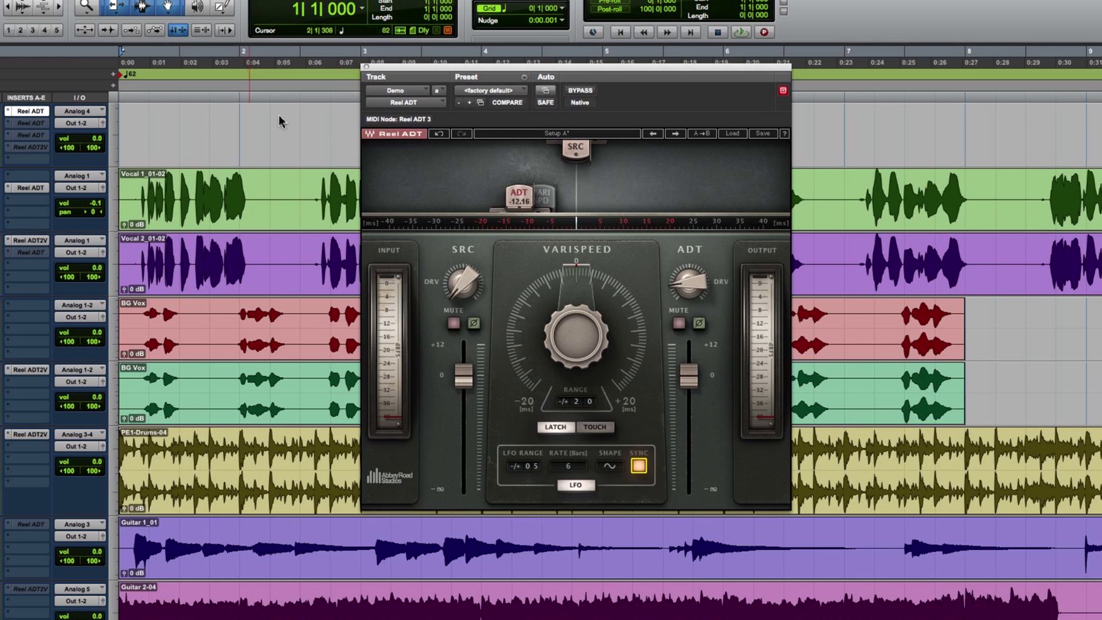
{"action": "left_click", "coordinate": [572, 466]}
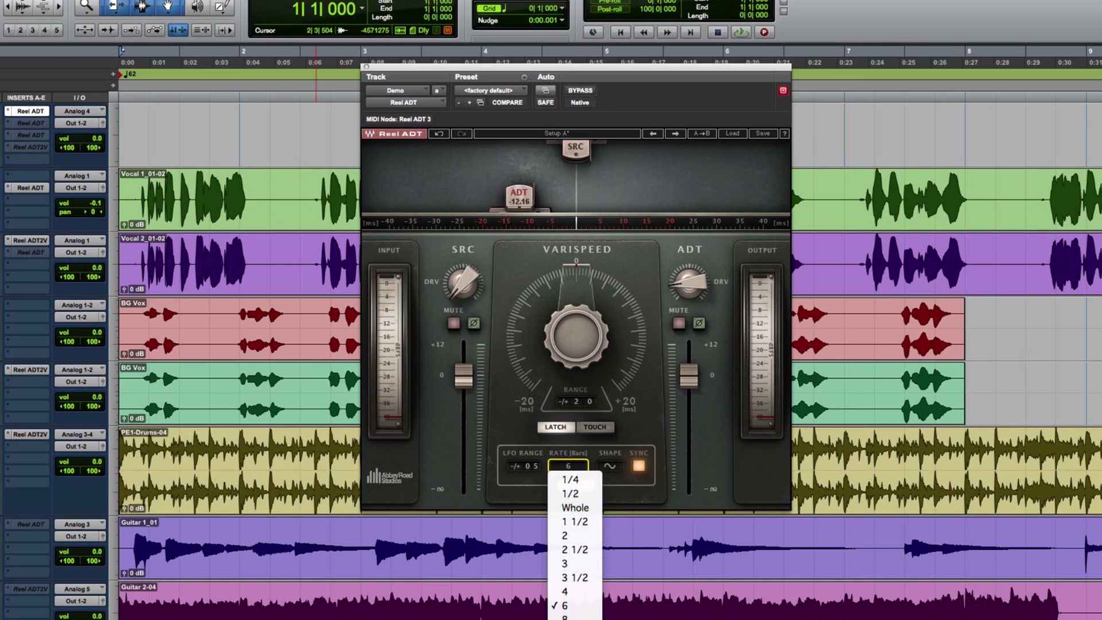
{"action": "left_click", "coordinate": [656, 394]}
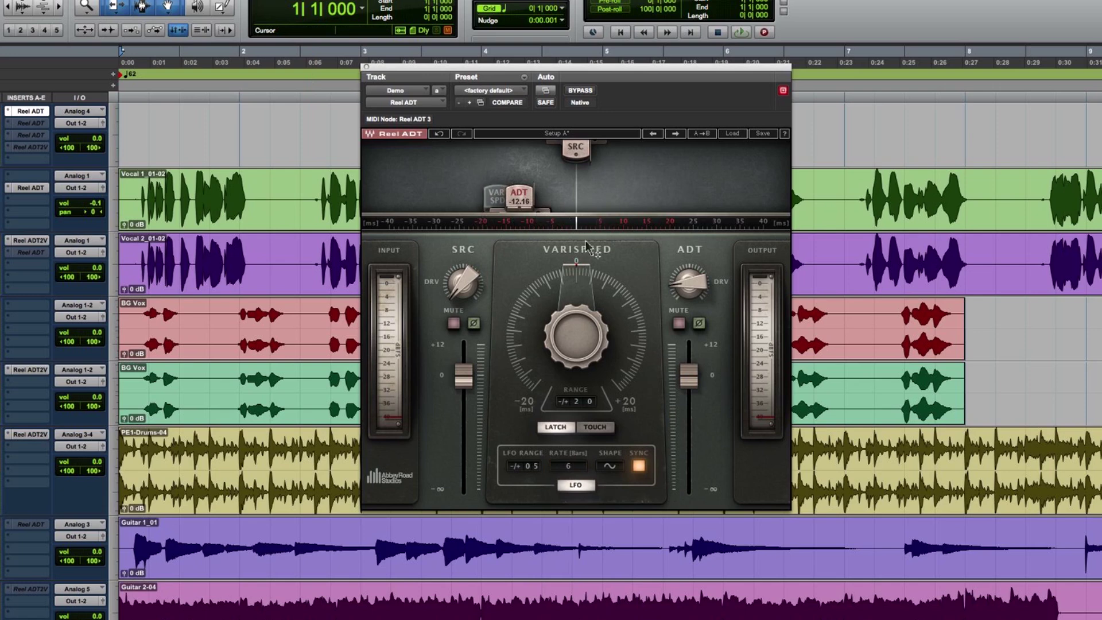
- Raise the LFO range to ±20 and reduce it to ±7
{"action": "left_click_drag", "start_coordinate": [527, 466], "coordinate": [524, 348]}
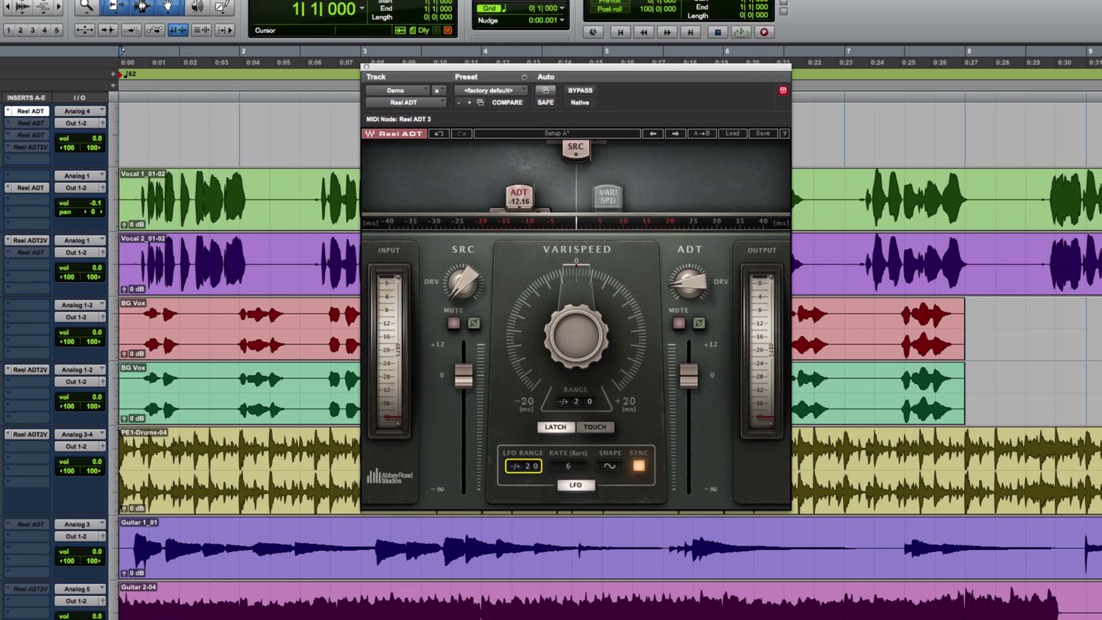
{"action": "key", "text": "Down"}
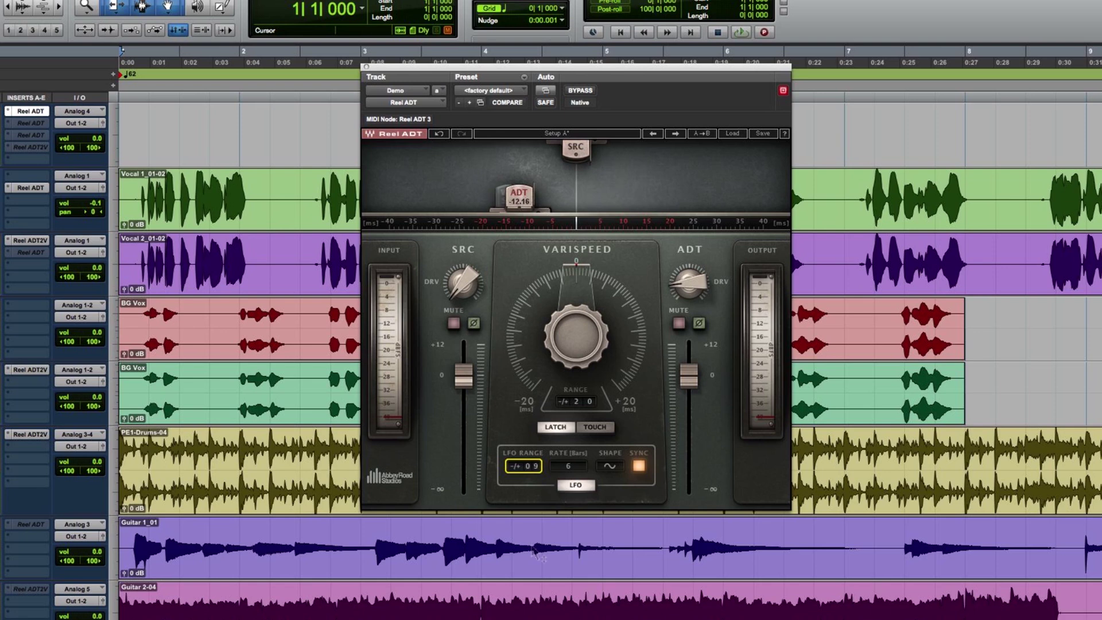
{"action": "key", "text": "Down"}
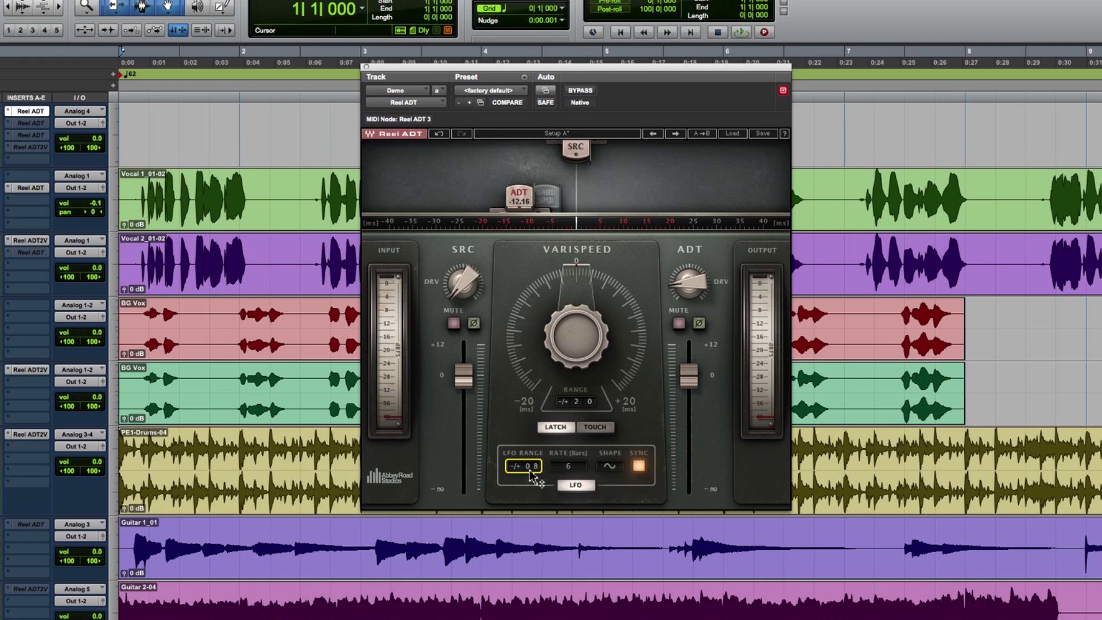
{"action": "key", "text": "Down"}
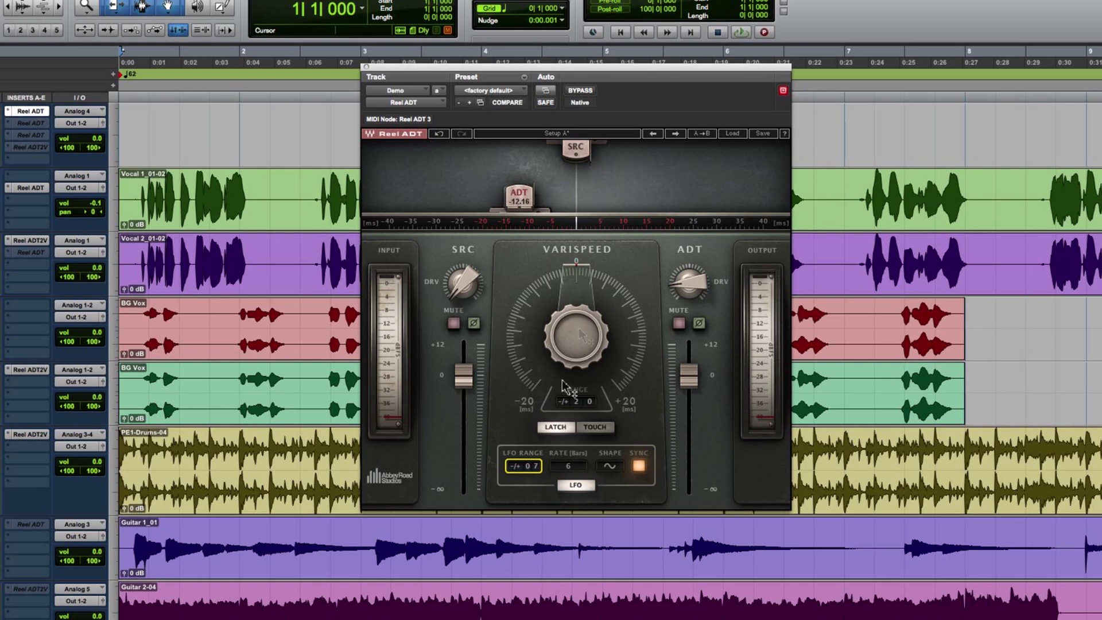
- With the Varispeed knob turned fully to -20 ms, disable LFO sync and set the LFO rate to 1.020 Hz
{"action": "mouse_move", "coordinate": [576, 336]}
{"action": "left_mouse_down"}
{"action": "mouse_move", "coordinate": [533, 416]}
{"action": "mouse_move", "coordinate": [511, 508]}
{"action": "left_mouse_up"}
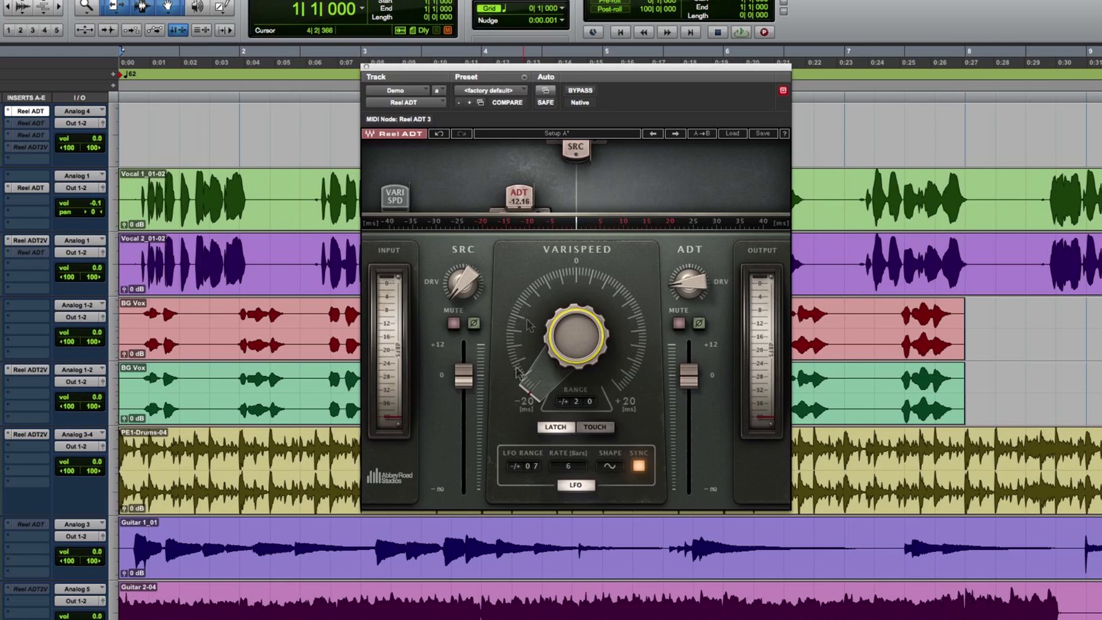
{"action": "left_click", "coordinate": [638, 465]}
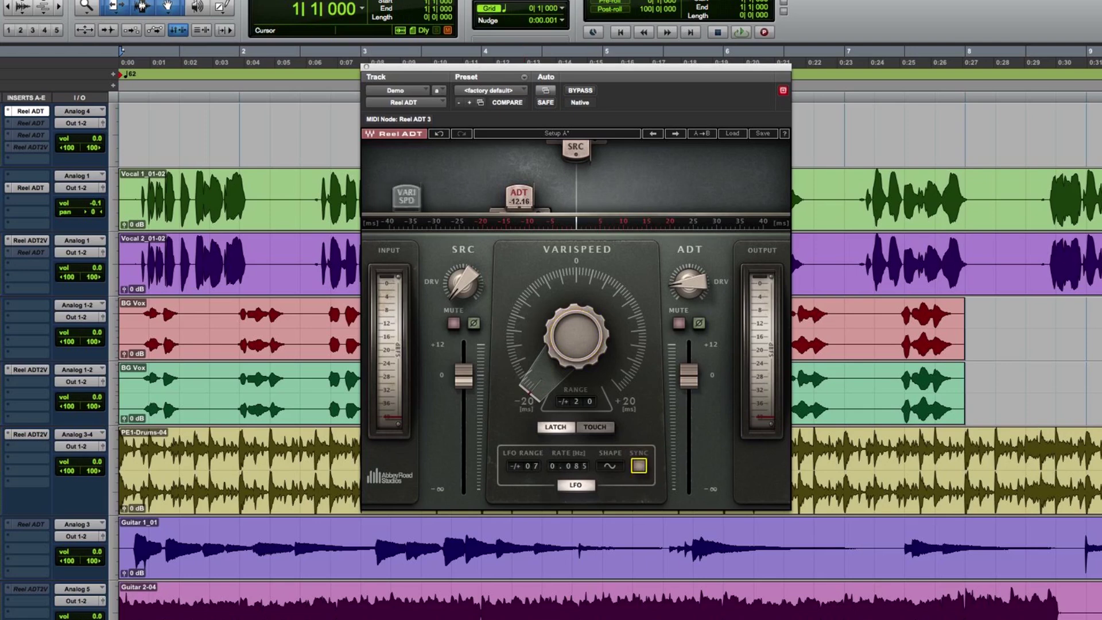
{"action": "left_click_drag", "start_coordinate": [569, 466], "coordinate": [574, 428]}
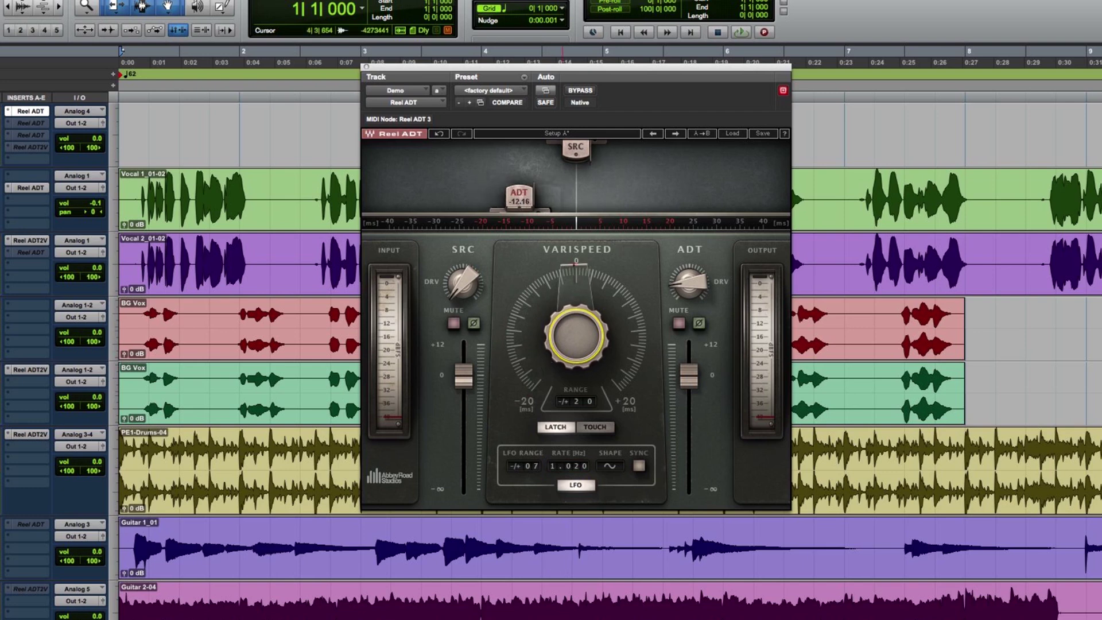
- Turn off the LFO and narrow the Varispeed knob's range to ±2 ms
{"action": "left_click", "coordinate": [575, 485]}
{"action": "left_click_drag", "start_coordinate": [576, 336], "coordinate": [567, 375]}
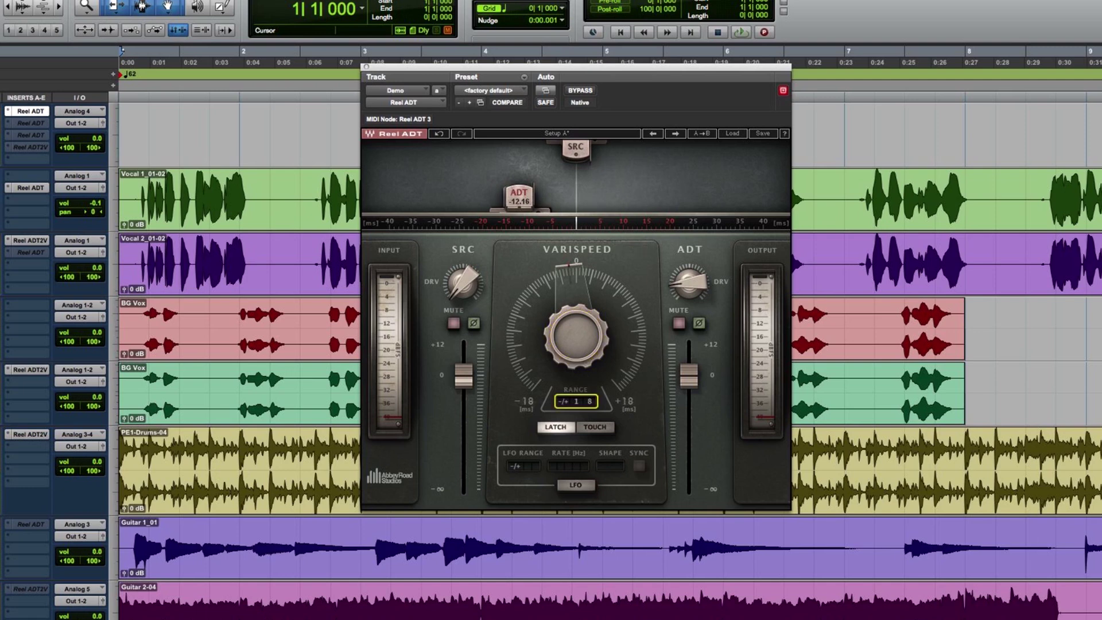
{"action": "left_click_drag", "start_coordinate": [590, 477], "coordinate": [590, 531]}
{"action": "mouse_move", "coordinate": [592, 402]}
{"action": "left_mouse_down"}
{"action": "mouse_move", "coordinate": [595, 436]}
{"action": "mouse_move", "coordinate": [591, 401]}
{"action": "left_mouse_up"}
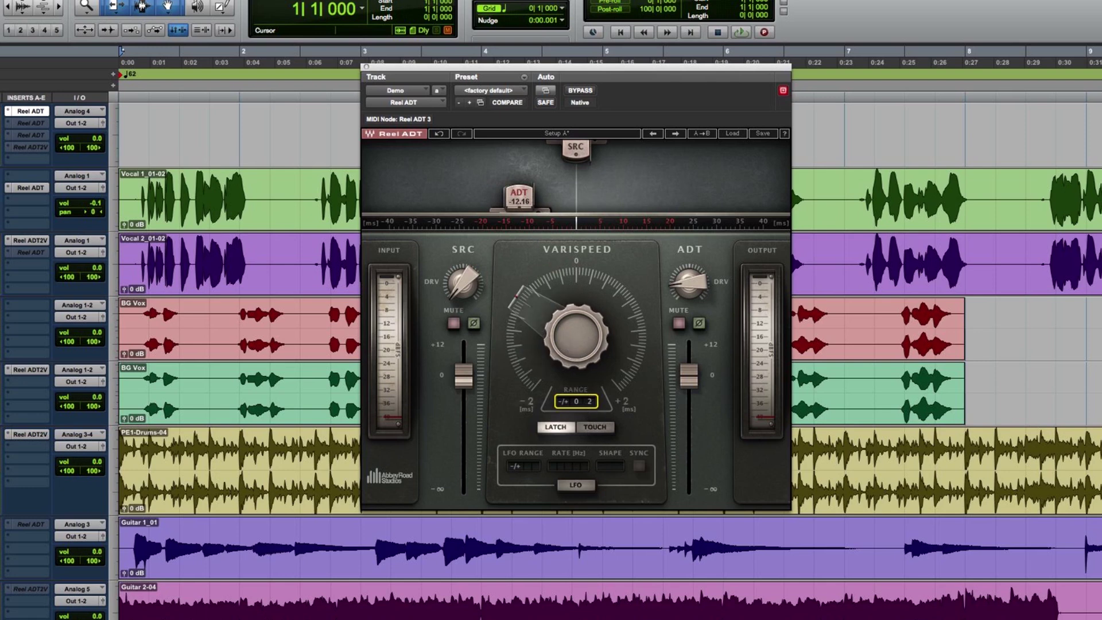
- Widen the Varispeed range to ±5 ms and reset the knob to 0.00
{"action": "mouse_move", "coordinate": [576, 336]}
{"action": "left_mouse_down"}
{"action": "mouse_move", "coordinate": [576, 347]}
{"action": "mouse_move", "coordinate": [576, 293]}
{"action": "mouse_move", "coordinate": [576, 367]}
{"action": "mouse_move", "coordinate": [576, 322]}
{"action": "mouse_move", "coordinate": [576, 346]}
{"action": "left_mouse_up"}
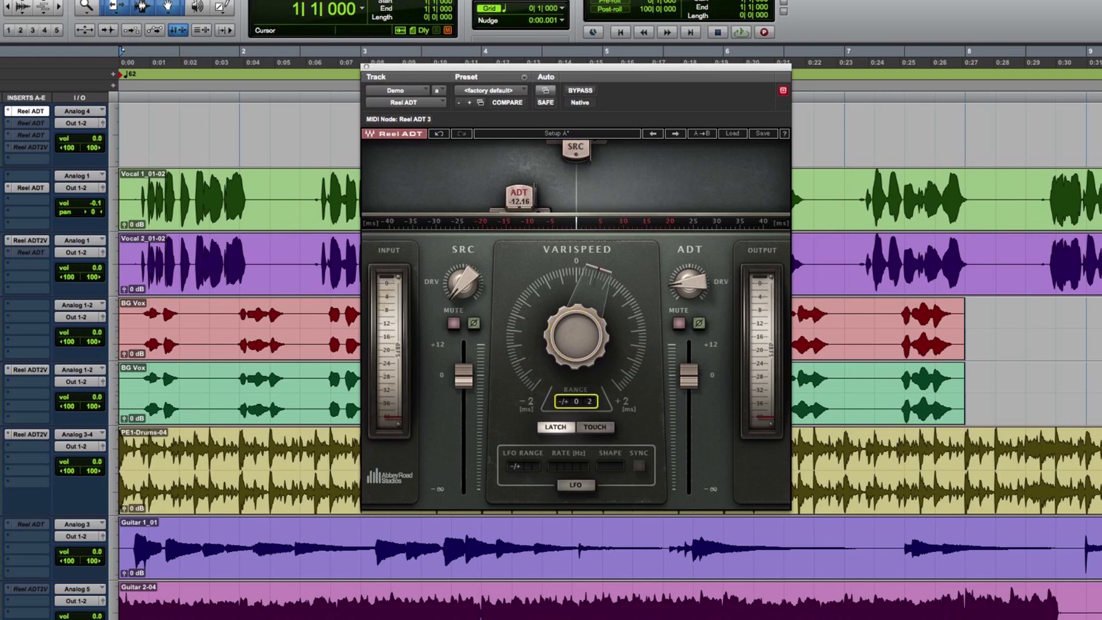
{"action": "left_click_drag", "start_coordinate": [589, 402], "coordinate": [585, 373]}
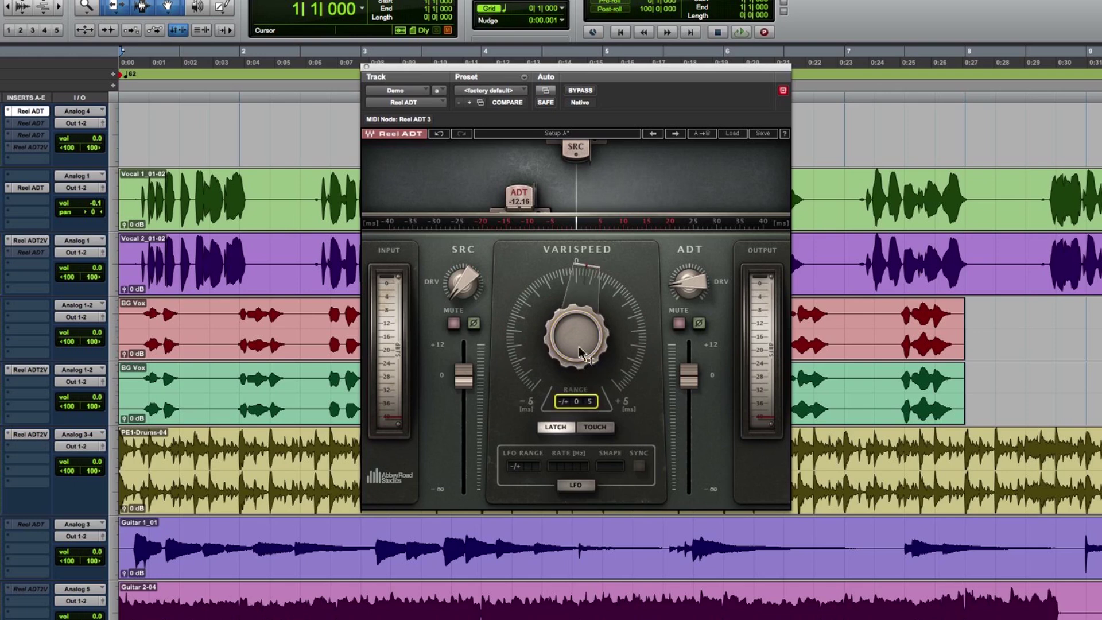
{"action": "mouse_move", "coordinate": [579, 353]}
{"action": "left_click", "coordinate": [579, 349], "text": "alt"}
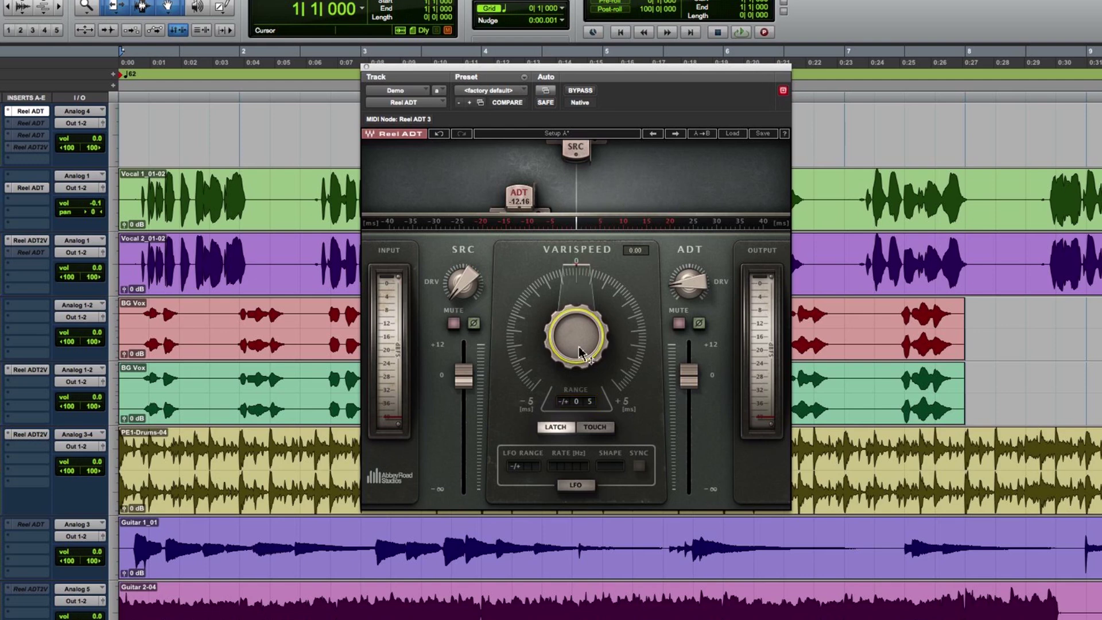
- Switch Varispeed to Touch mode, try turning its knob in both directions, and restore Latch mode
{"action": "left_click", "coordinate": [595, 427]}
{"action": "left_click_drag", "start_coordinate": [576, 336], "coordinate": [525, 386]}
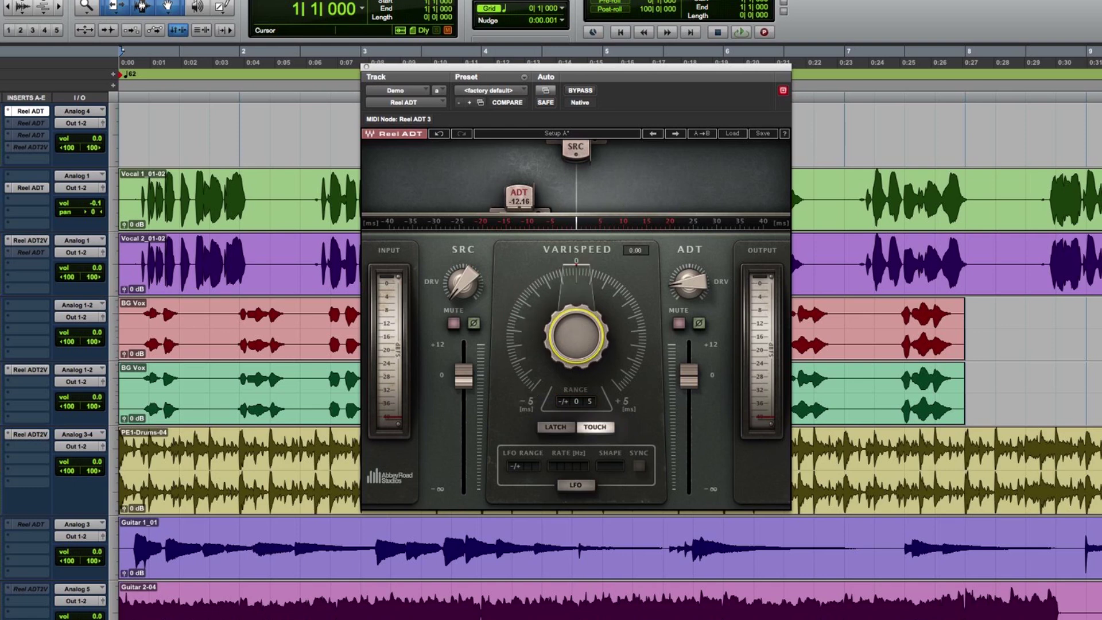
{"action": "left_click_drag", "start_coordinate": [567, 320], "coordinate": [567, 298]}
{"action": "mouse_move", "coordinate": [570, 333]}
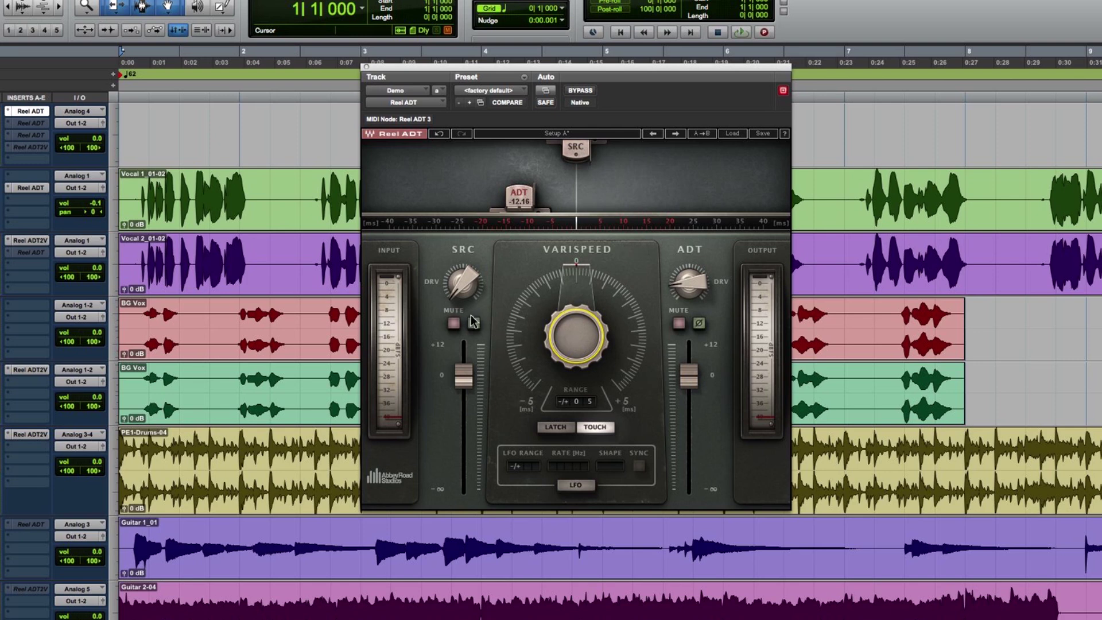
{"action": "left_click", "coordinate": [546, 428]}
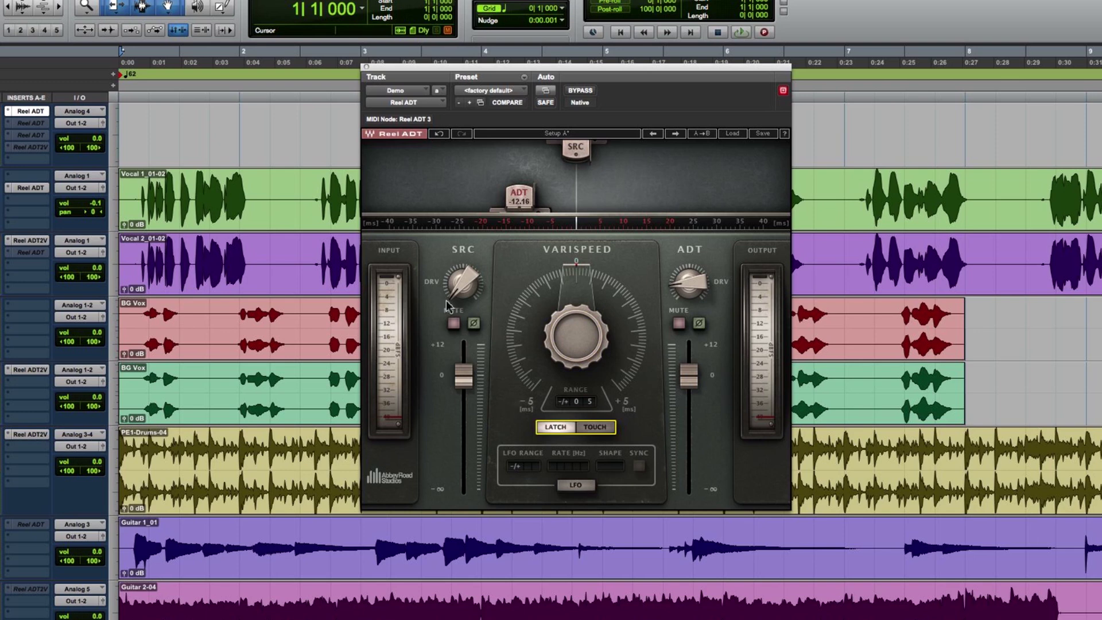
- Mute the SRC signal
{"action": "left_click", "coordinate": [453, 323]}
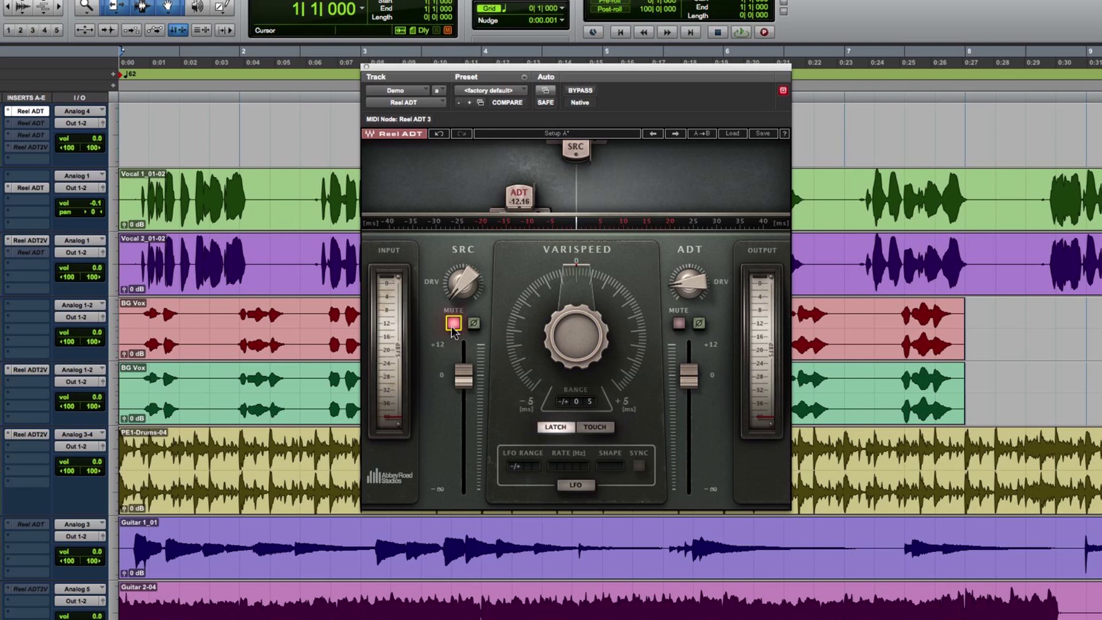
- Unmute the SRC signal and try the phase and mute buttons of the SRC and ADT channels
{"action": "left_click", "coordinate": [453, 324]}
{"action": "left_click", "coordinate": [473, 324]}
{"action": "left_click", "coordinate": [699, 323]}
{"action": "left_click", "coordinate": [679, 323]}
{"action": "mouse_move", "coordinate": [459, 297]}
{"action": "mouse_move", "coordinate": [695, 296]}
- On the Demo track, activate and open the second Reel ADT insert and after it the third, deactivating each previous one
{"action": "left_click", "coordinate": [26, 118]}
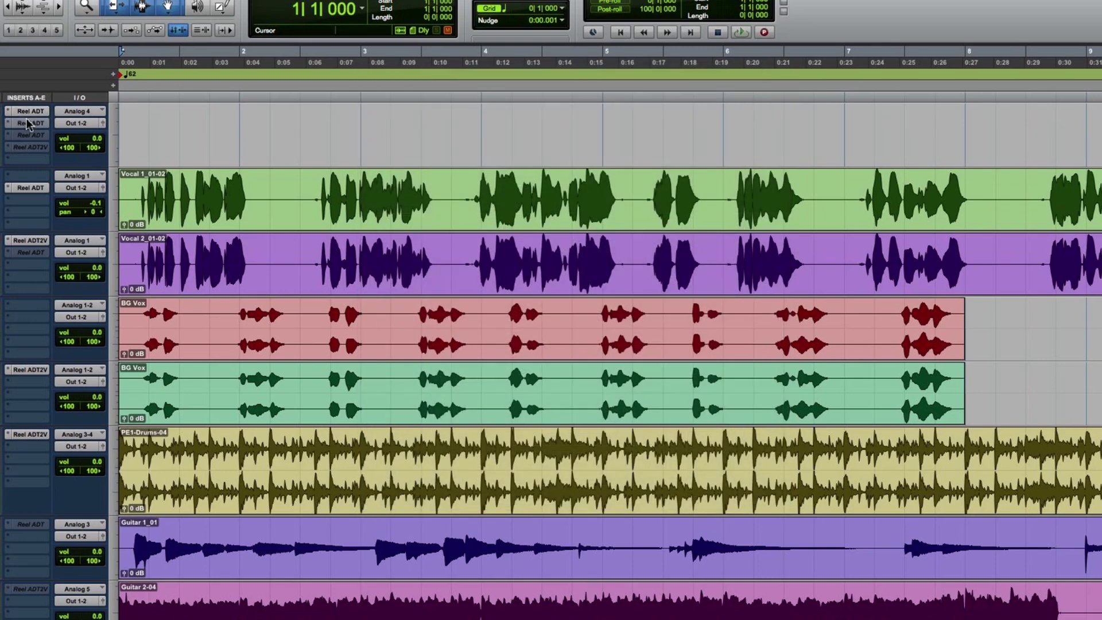
{"action": "left_click", "coordinate": [26, 121], "text": "ctrl+super"}
{"action": "left_click", "coordinate": [27, 123]}
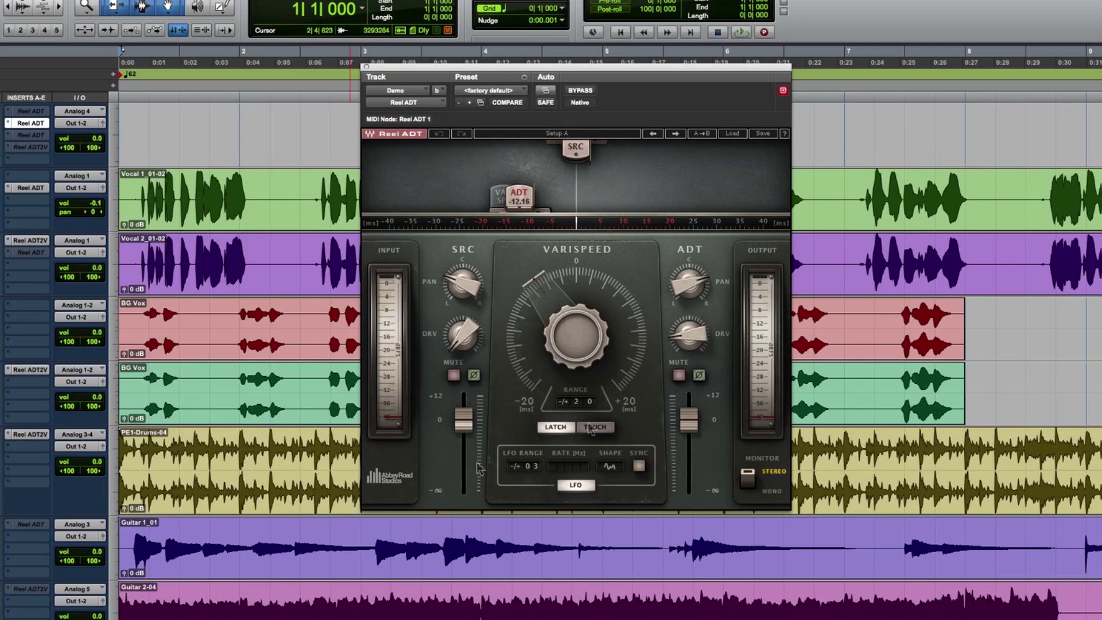
{"action": "left_click", "coordinate": [22, 135]}
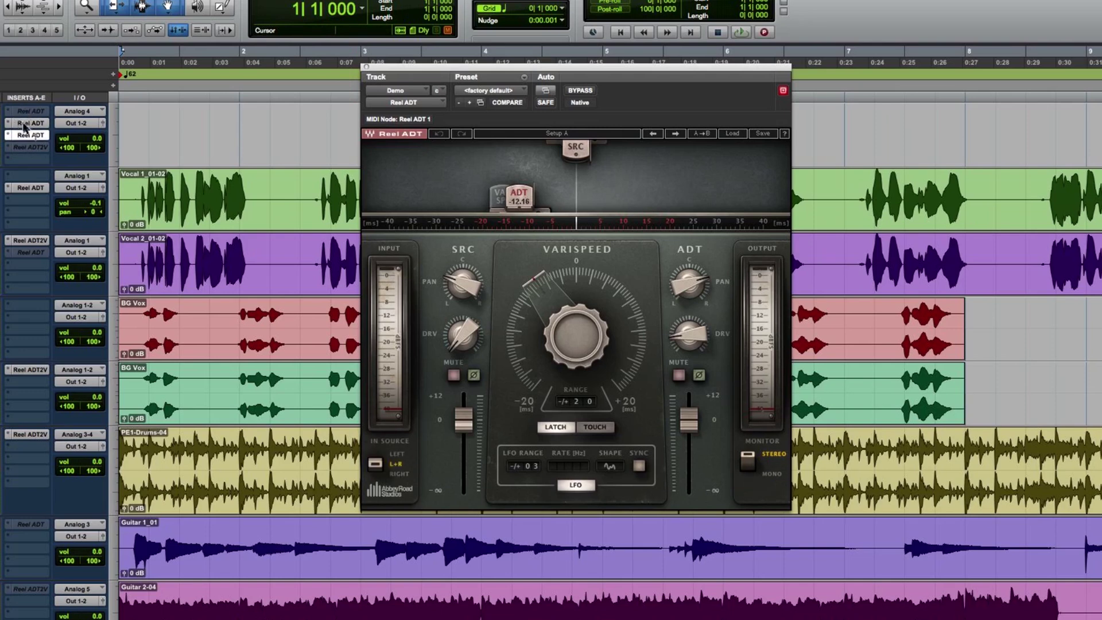
{"action": "left_click", "coordinate": [24, 124], "text": "ctrl+super"}
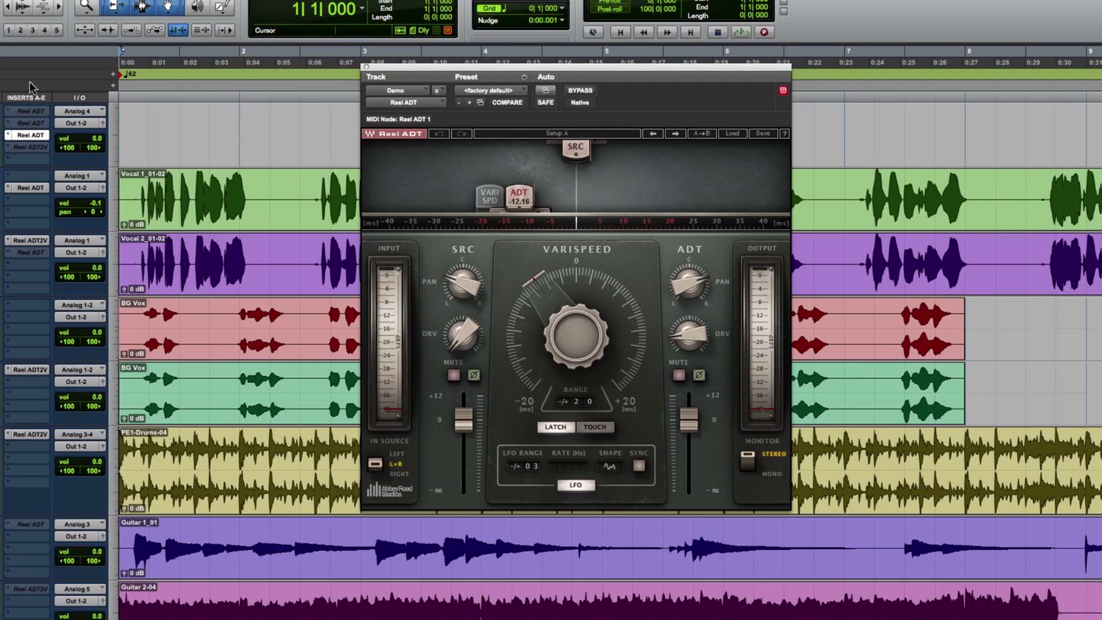
- Activate and open the Reel ADT2V in the Demo track's fourth insert, deactivating the third insert
{"action": "left_click", "coordinate": [28, 145]}
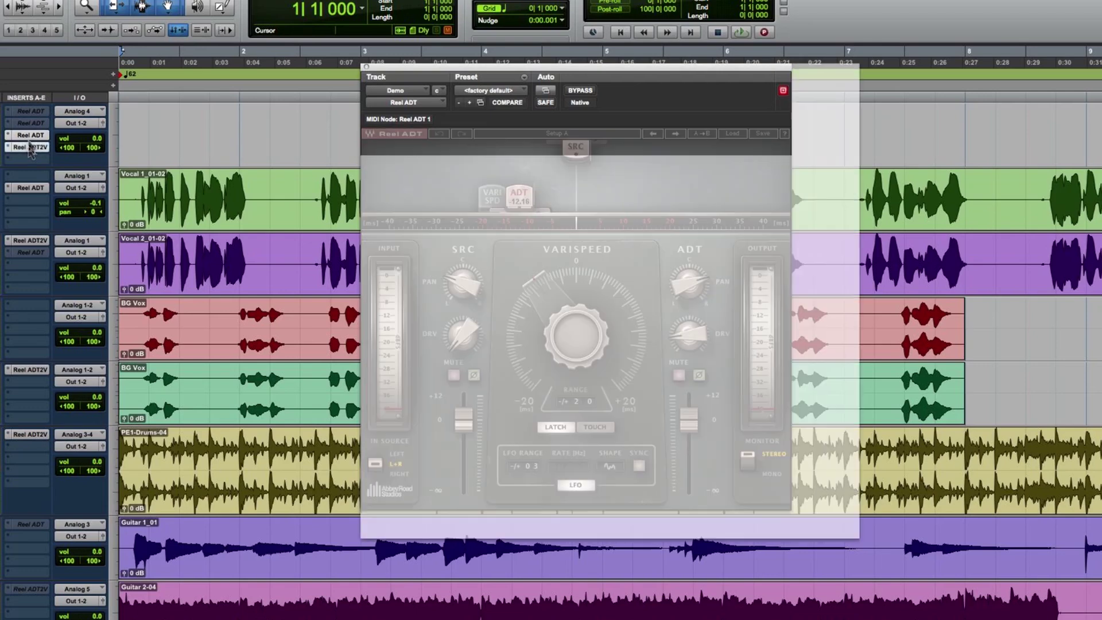
{"action": "left_click", "coordinate": [27, 135]}
{"action": "left_click", "coordinate": [26, 147]}
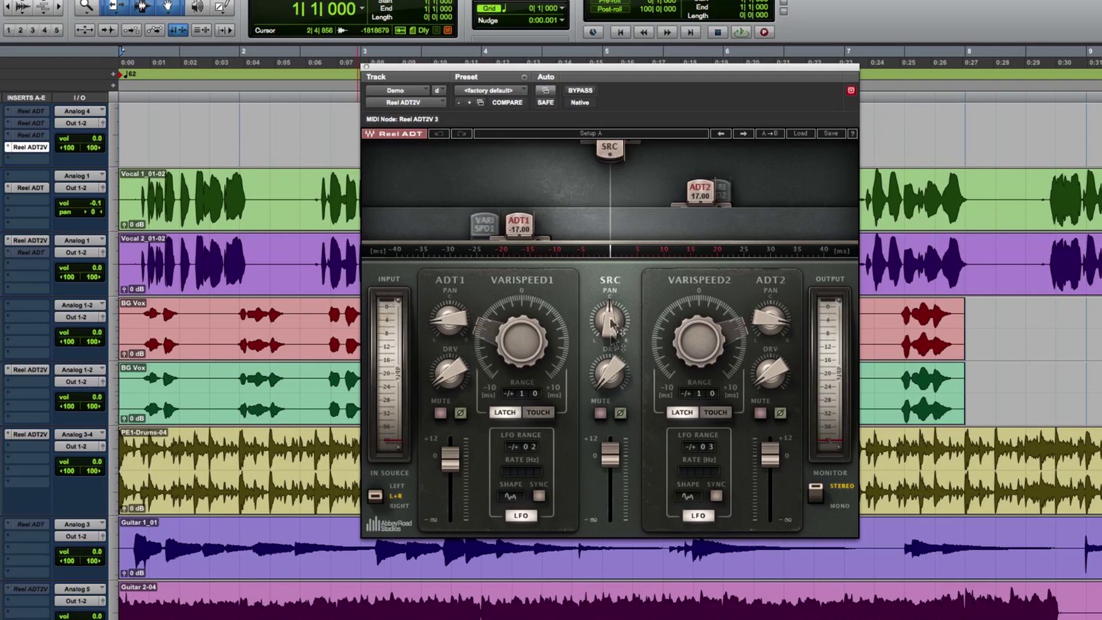
{"action": "mouse_move", "coordinate": [505, 338]}
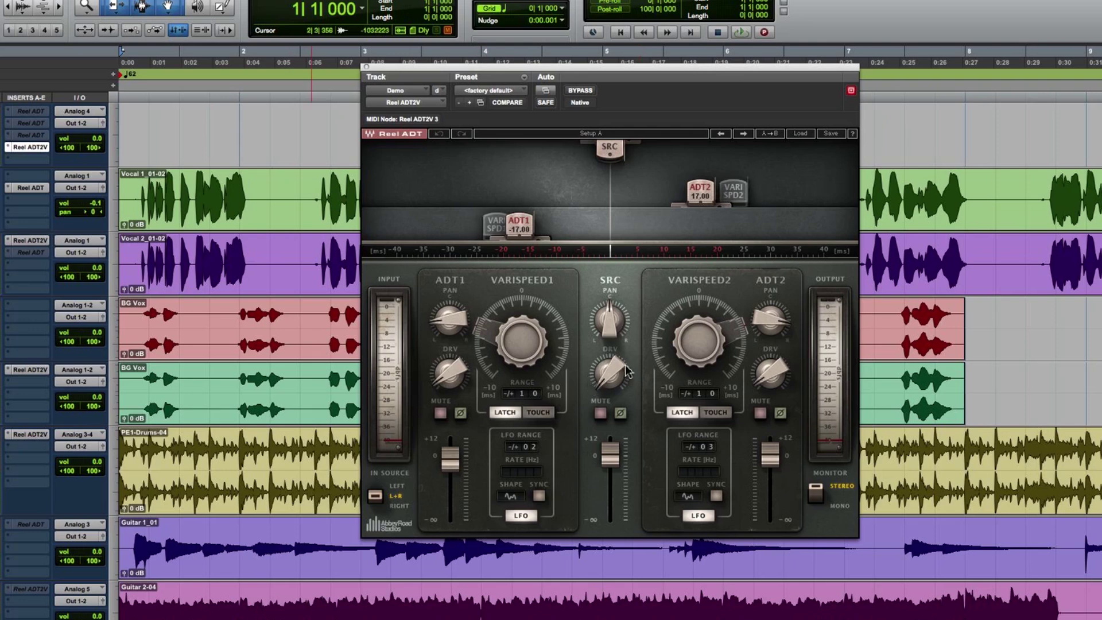
- Deactivate the Demo track's Reel ADT2V and open the Vocal 1 track's Reel ADT, moving its window clear of the track starts
{"action": "left_click", "coordinate": [29, 147], "text": "ctrl+super"}
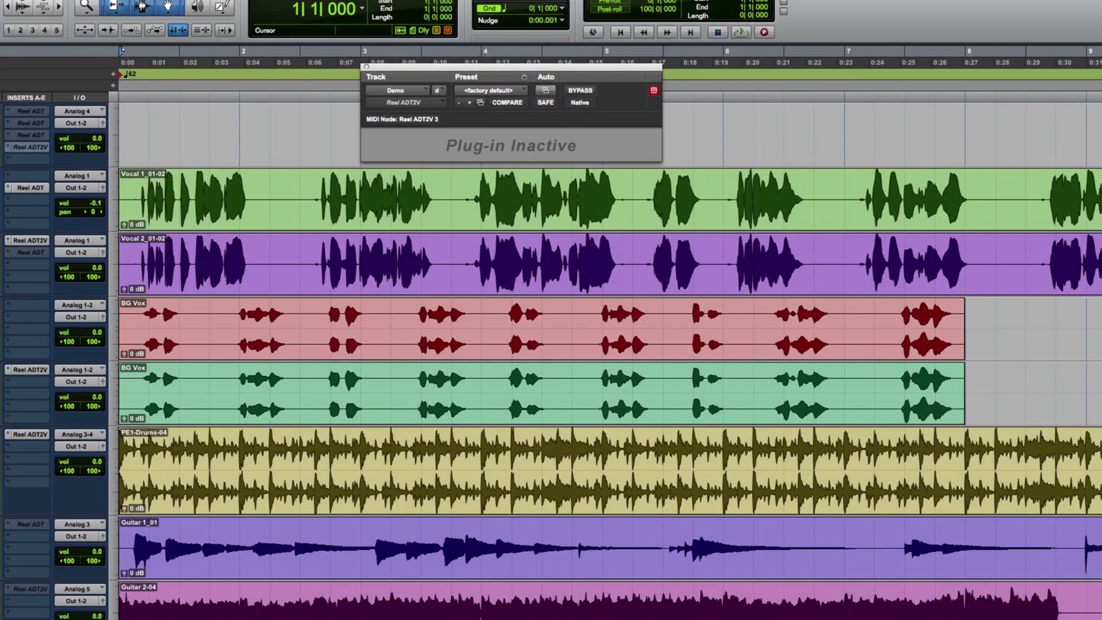
{"action": "left_click", "coordinate": [27, 188]}
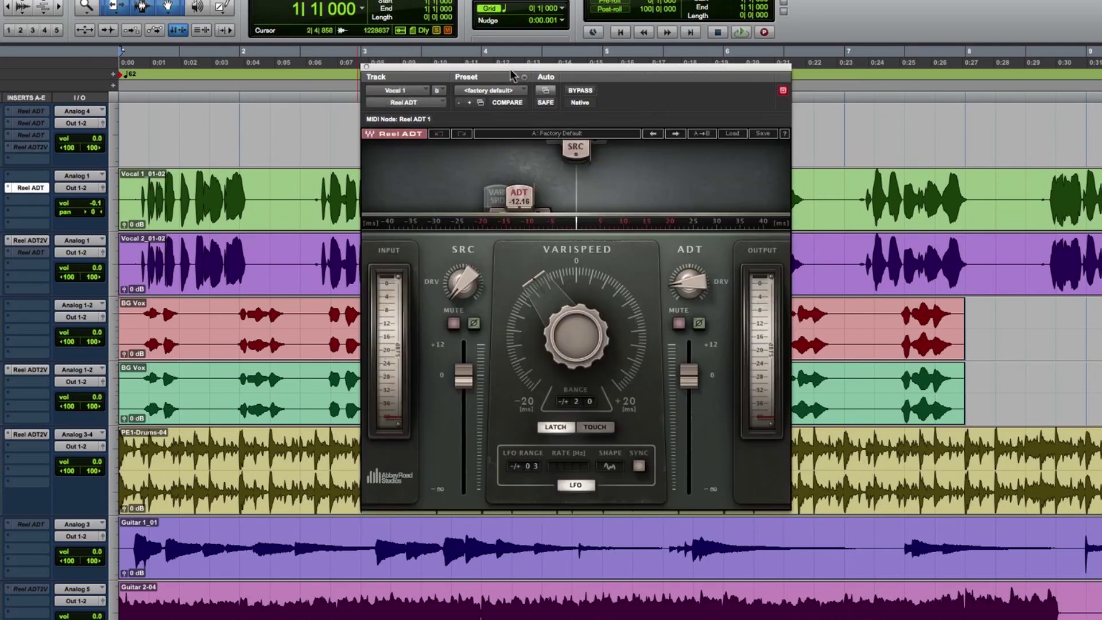
{"action": "left_click_drag", "start_coordinate": [511, 71], "coordinate": [625, 58]}
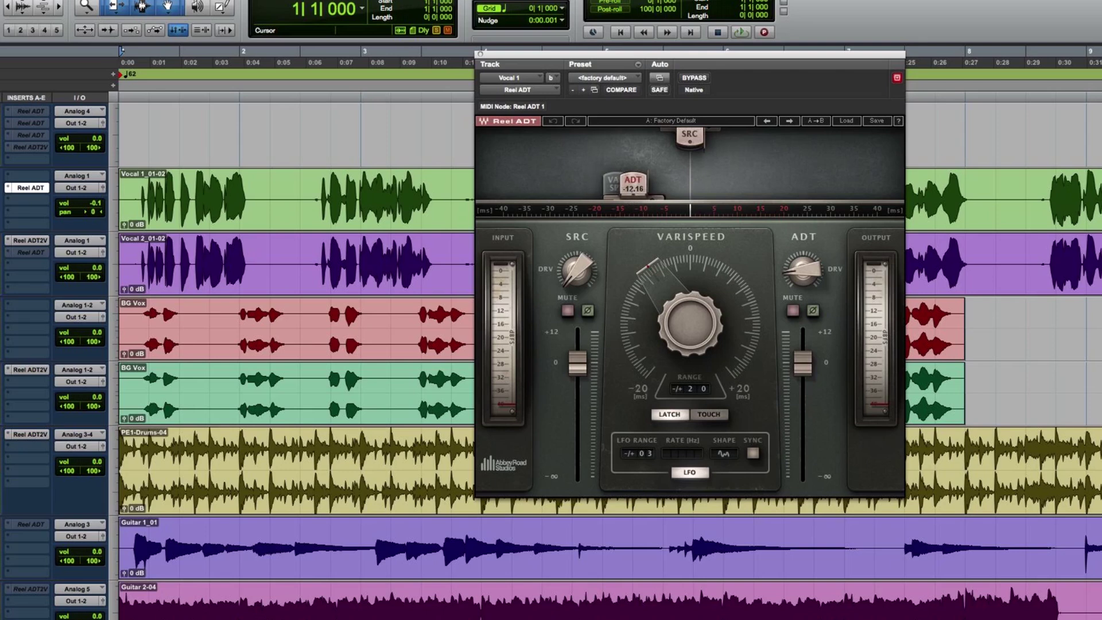
- Try shifting the ADT delay to -14.26 ms and reload the Factory Default preset
{"action": "left_click_drag", "start_coordinate": [632, 182], "coordinate": [621, 191]}
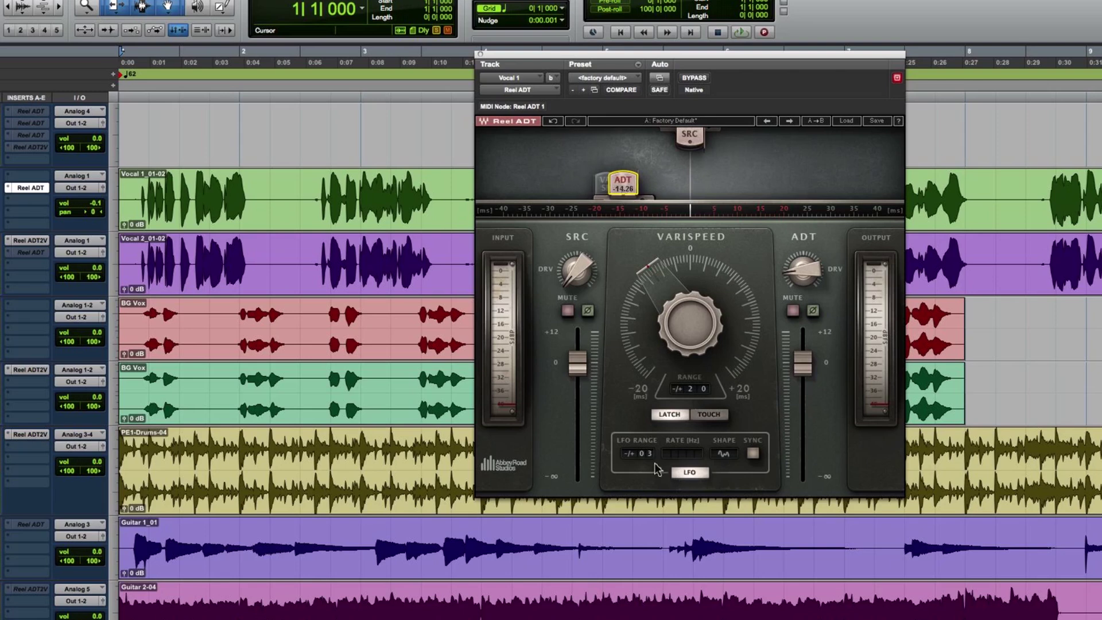
{"action": "left_click", "coordinate": [846, 121]}
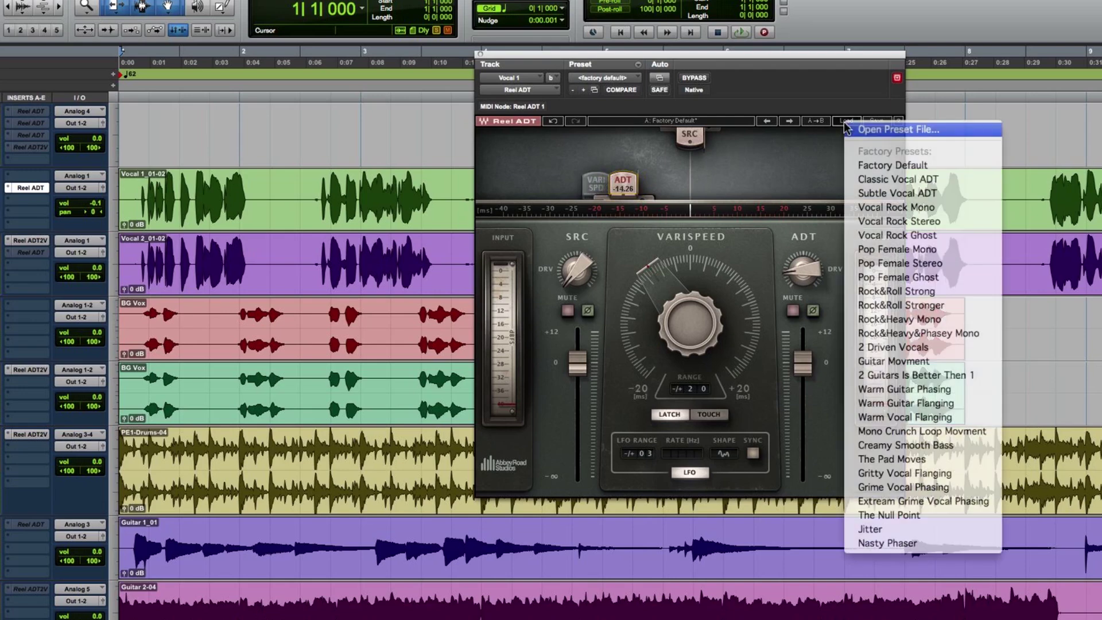
{"action": "left_click", "coordinate": [866, 167]}
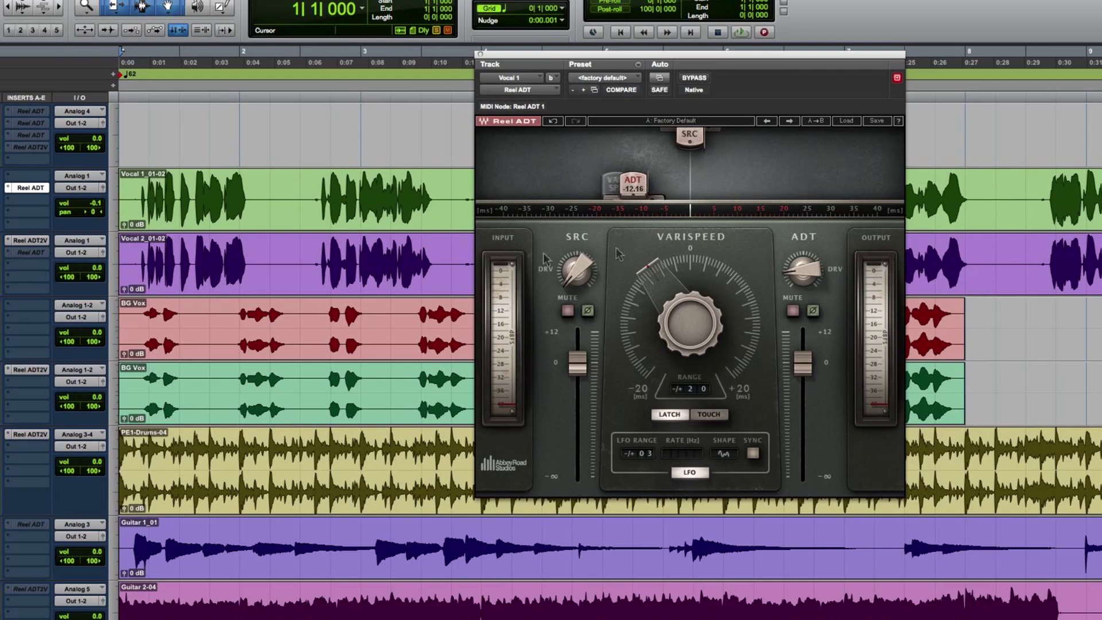
- Audition the vocal with Reel ADT bypassed, and switch the plugin back on
{"action": "left_click", "coordinate": [696, 78]}
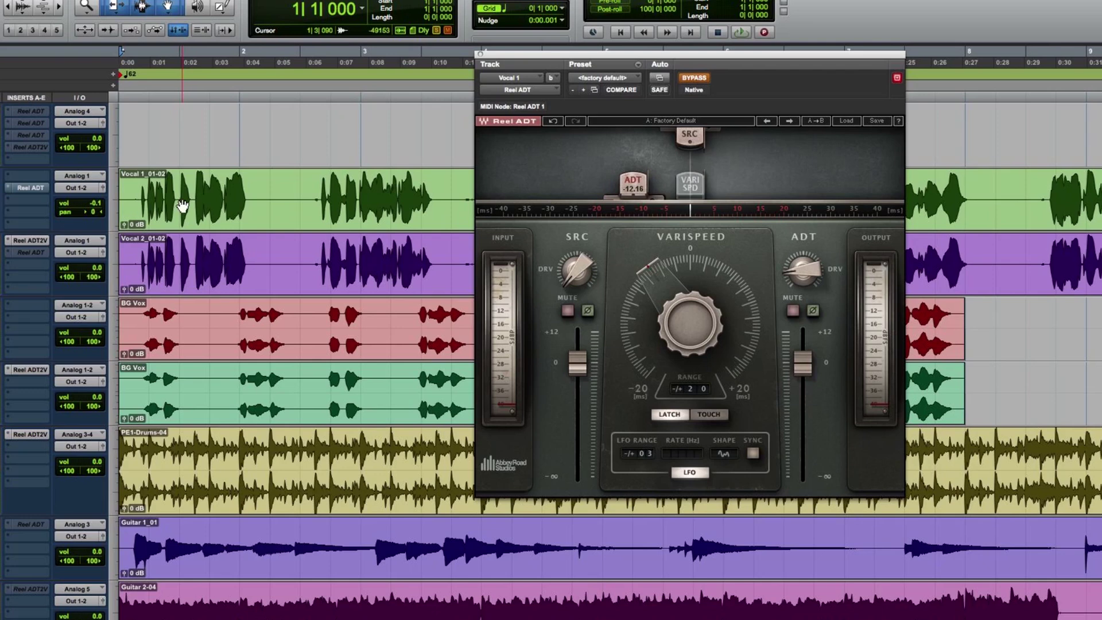
{"action": "key", "text": "space"}
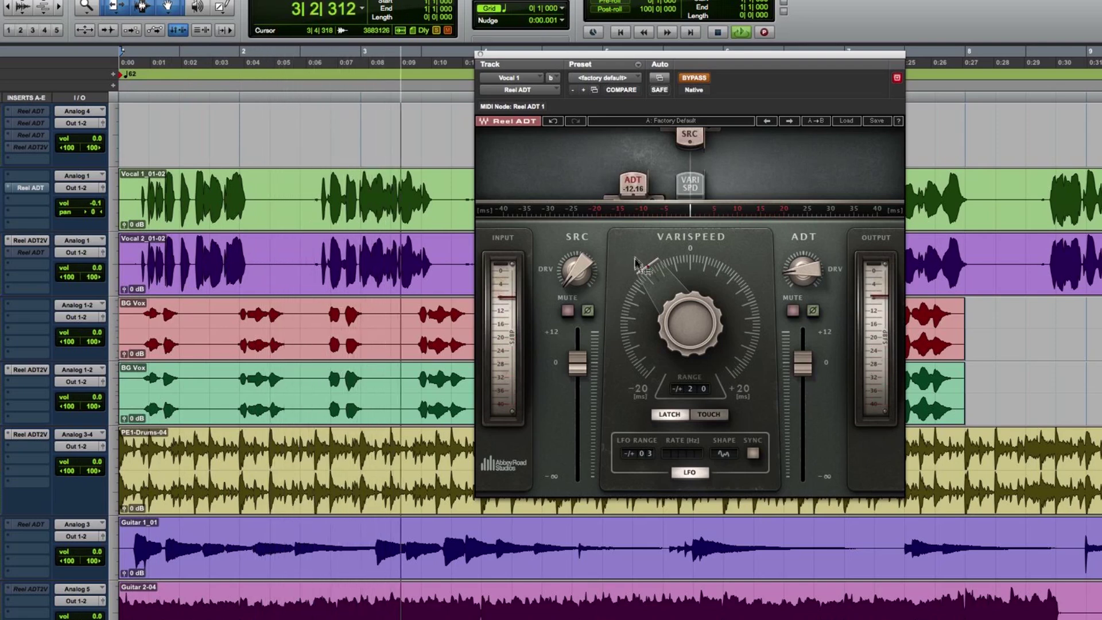
{"action": "key", "text": "space"}
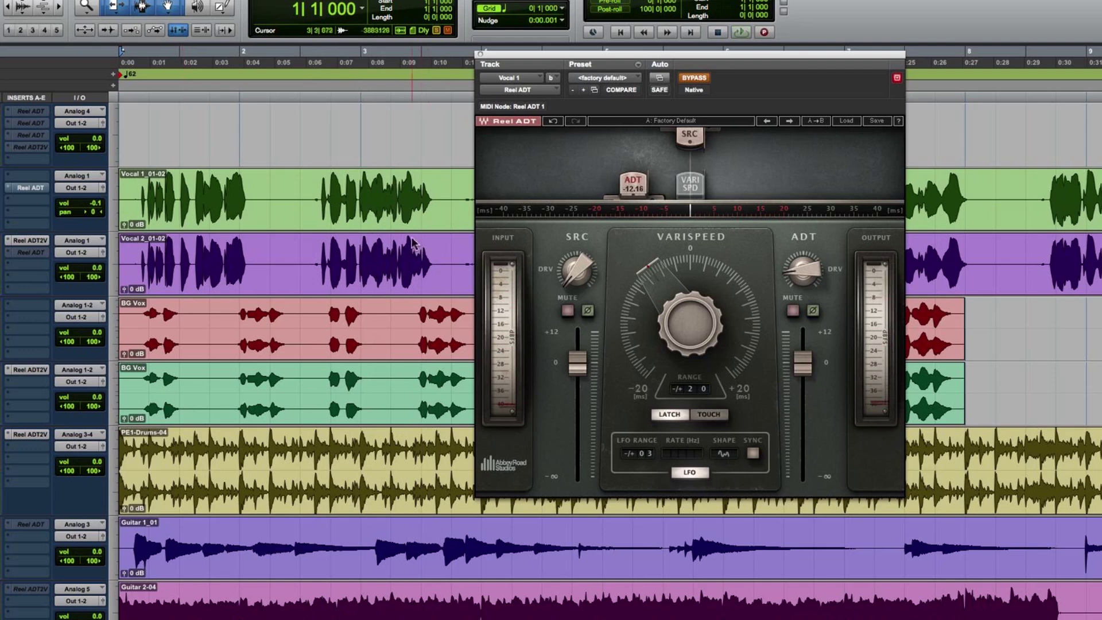
{"action": "left_click", "coordinate": [700, 79]}
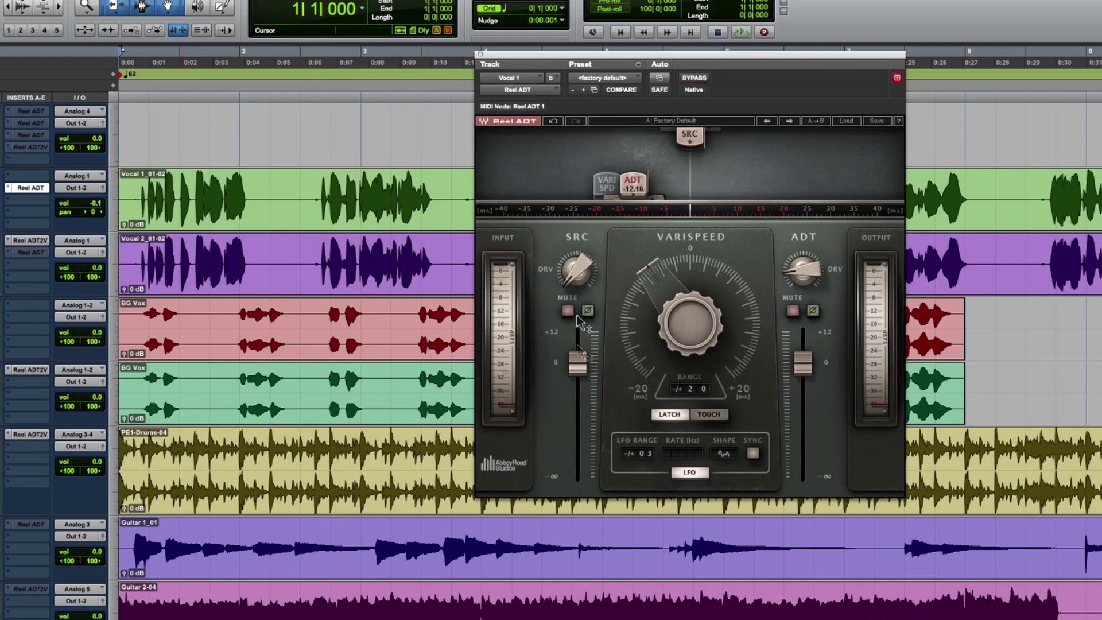
- Play the vocal through the active Reel ADT with its Factory Default settings and stop playback
{"action": "mouse_move", "coordinate": [575, 367]}
{"action": "left_click_drag", "start_coordinate": [647, 456], "coordinate": [648, 466]}
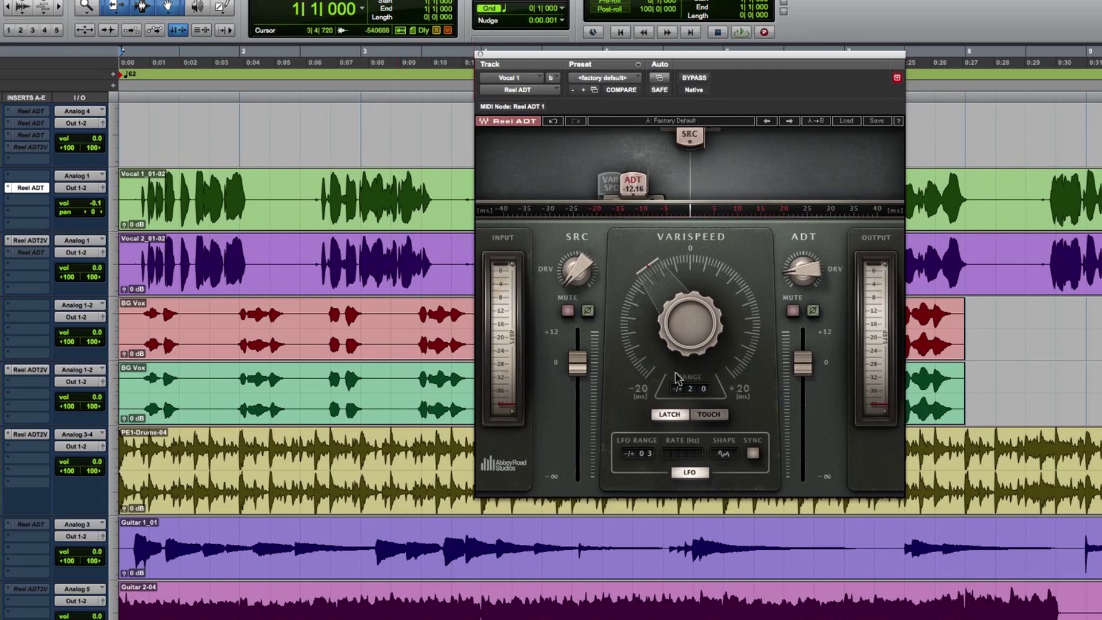
{"action": "key", "text": "space"}
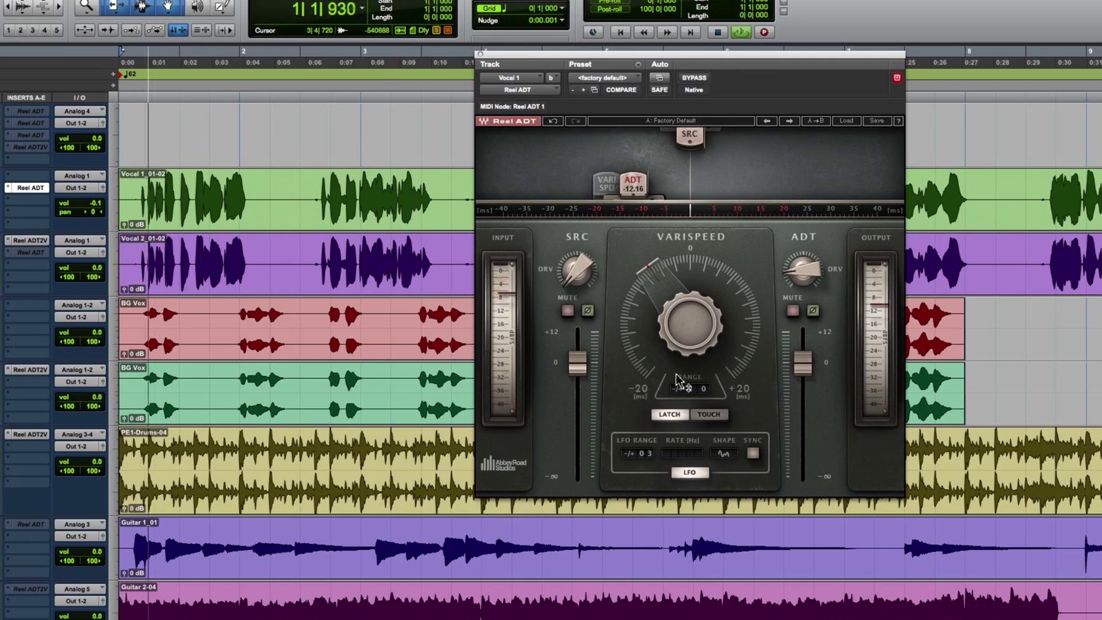
{"action": "mouse_move", "coordinate": [665, 336]}
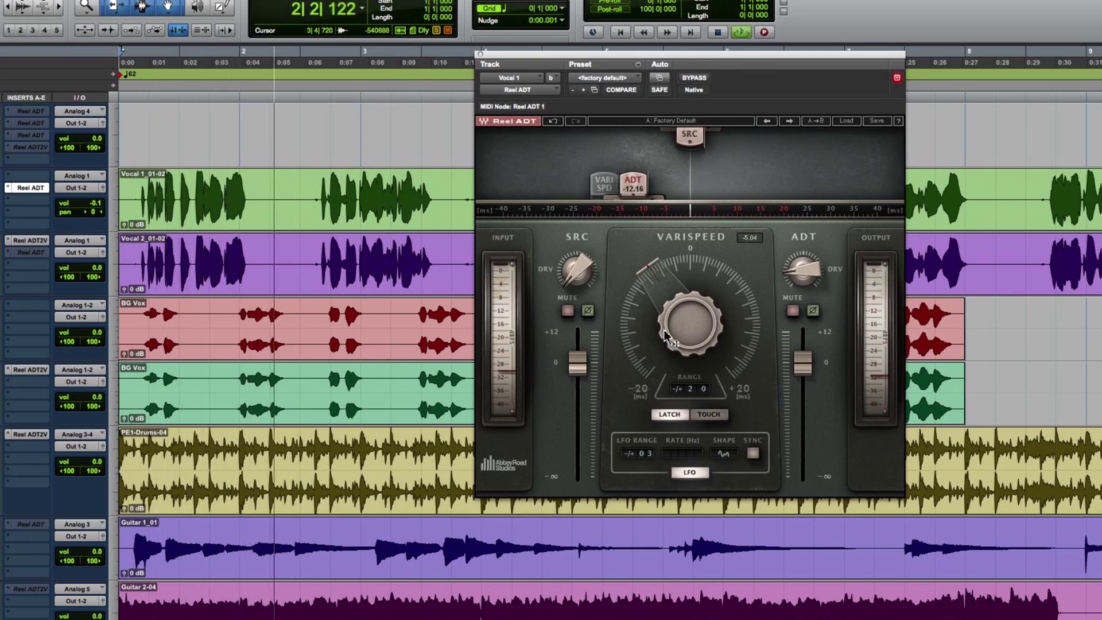
{"action": "mouse_move", "coordinate": [649, 306]}
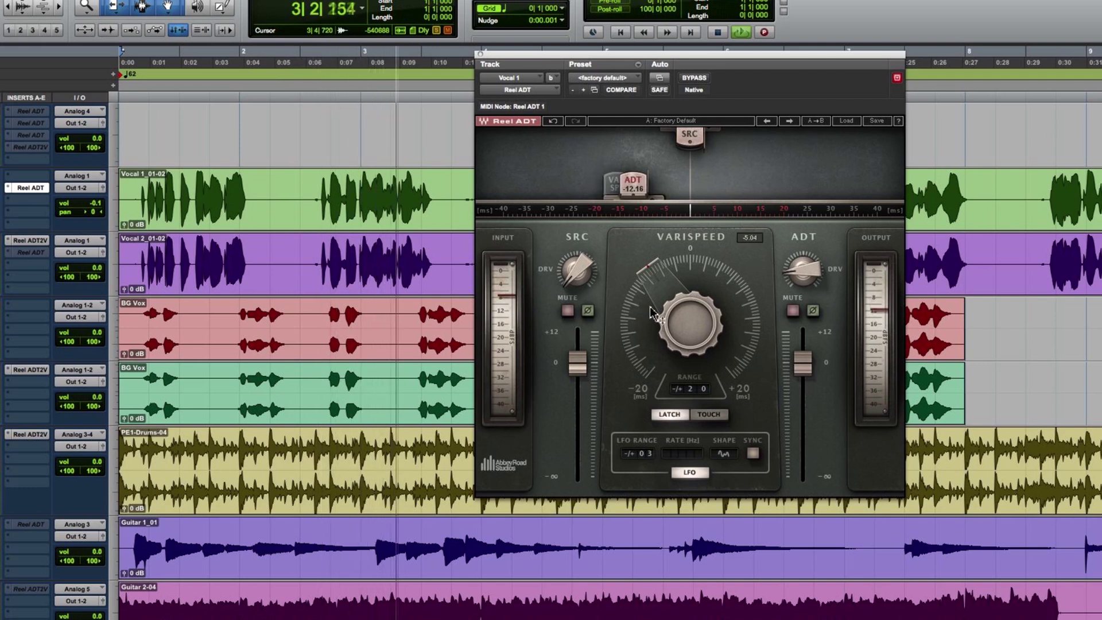
{"action": "key", "text": "space"}
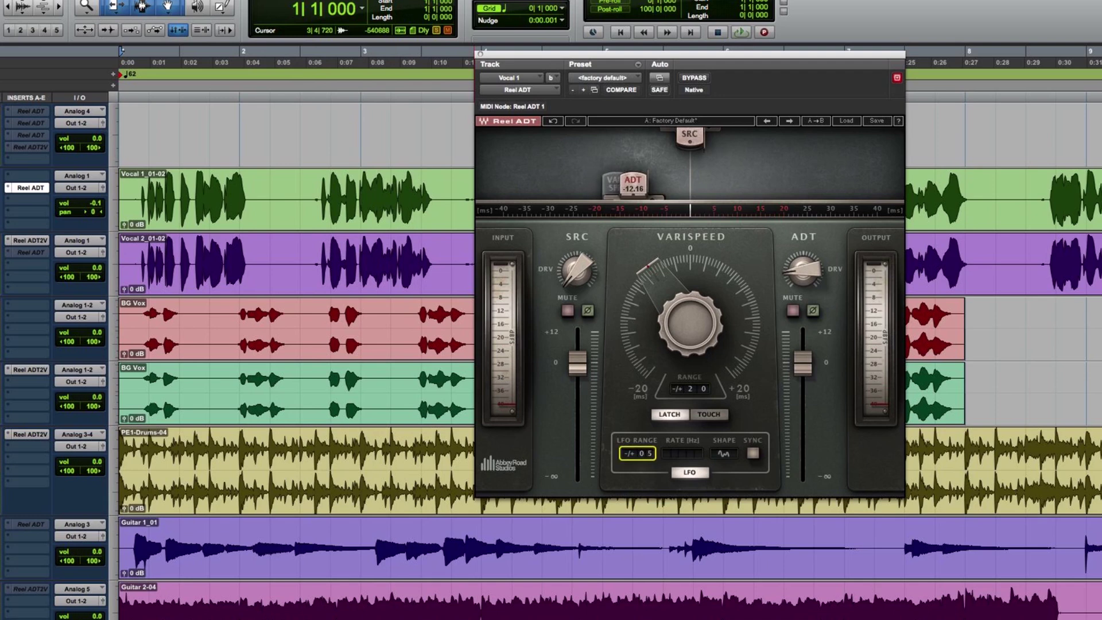
- Set the LFO range to ±8 and the ADT delay to -14.96 ms, auditioning the vocal with these settings
{"action": "key", "text": "Up"}
{"action": "key", "text": "Up"}
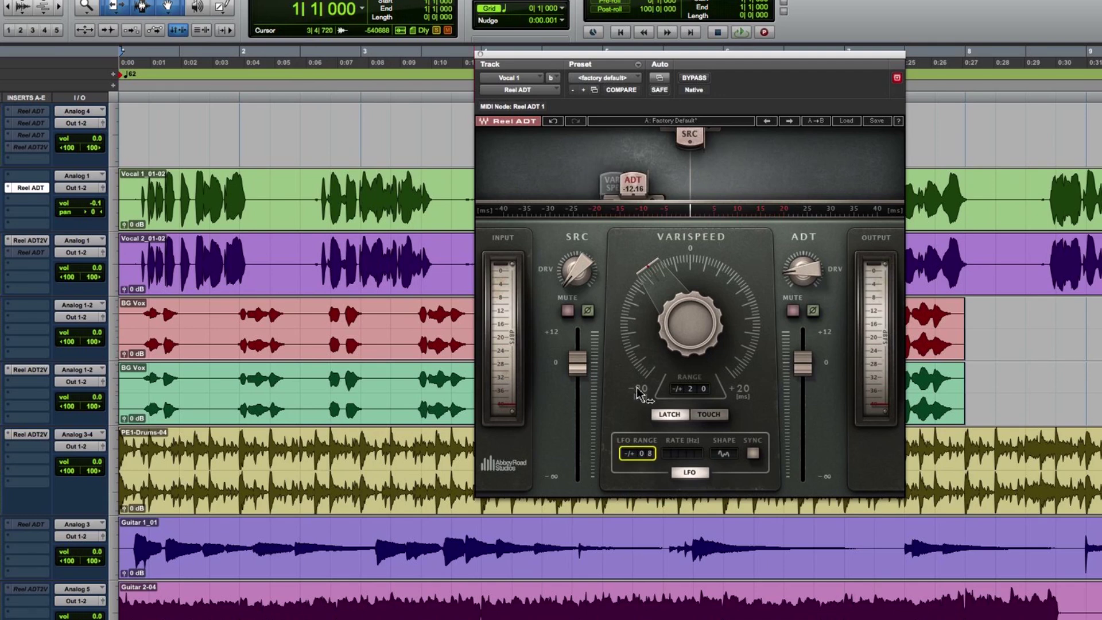
{"action": "key", "text": "Tab"}
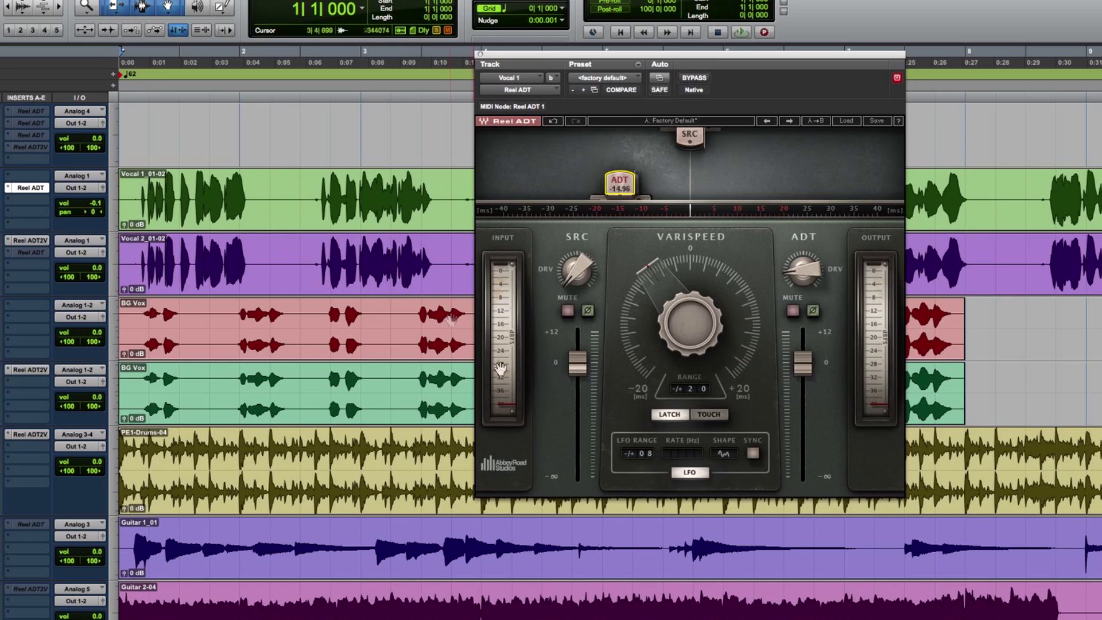
{"action": "key", "text": "space"}
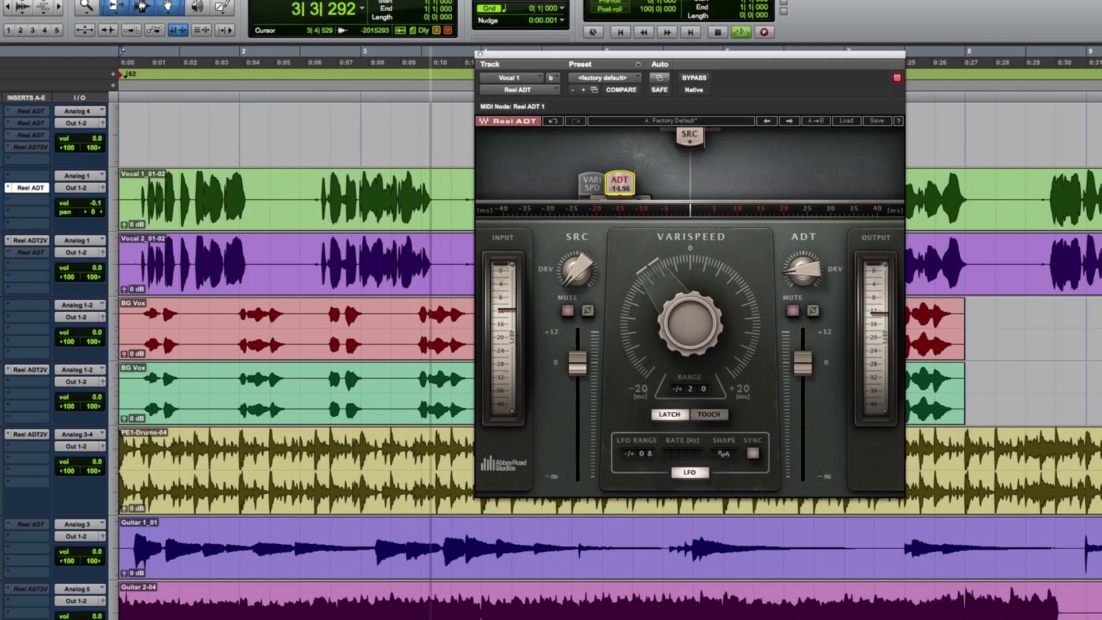
{"action": "key", "text": "space"}
- Mute the SRC signal and adjust the ADT drive to about 6.4 while playing the vocal
{"action": "mouse_move", "coordinate": [802, 269]}
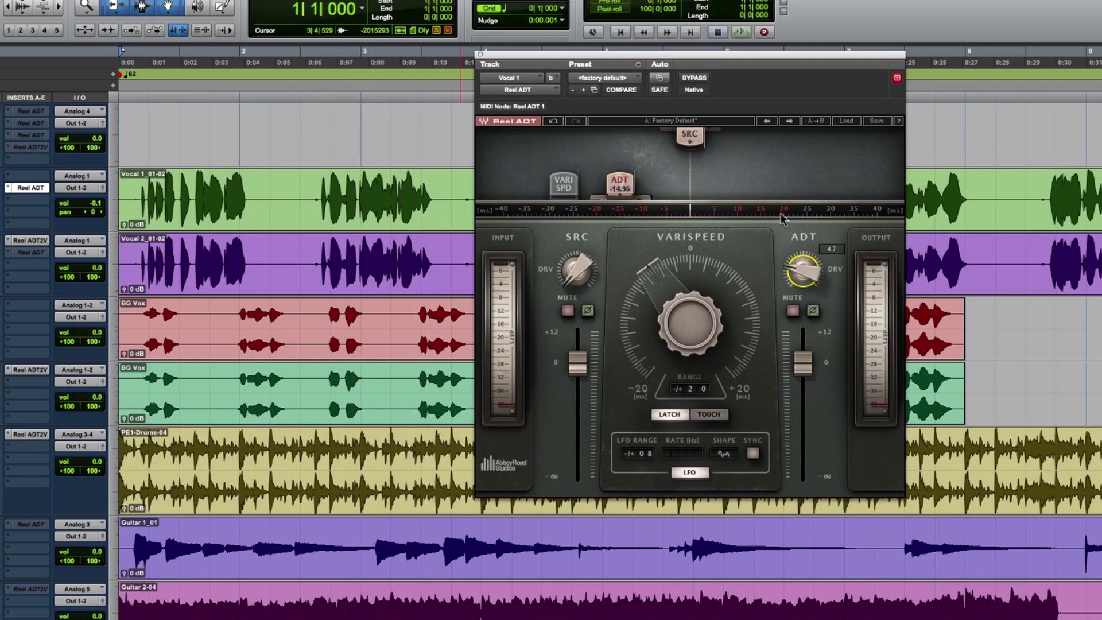
{"action": "left_click", "coordinate": [567, 310]}
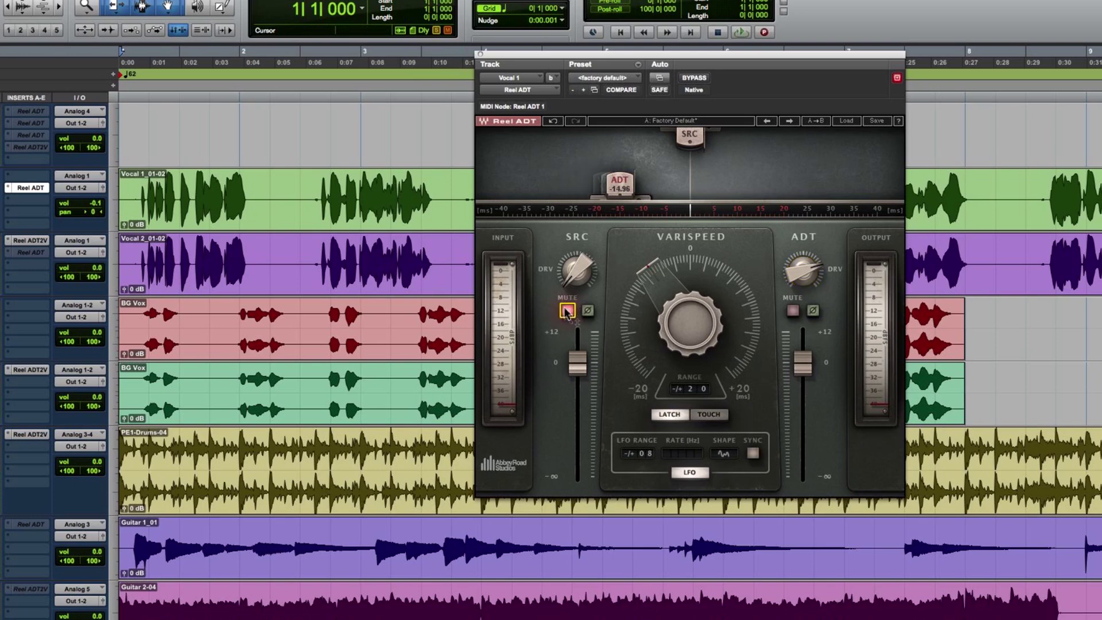
{"action": "key", "text": "space"}
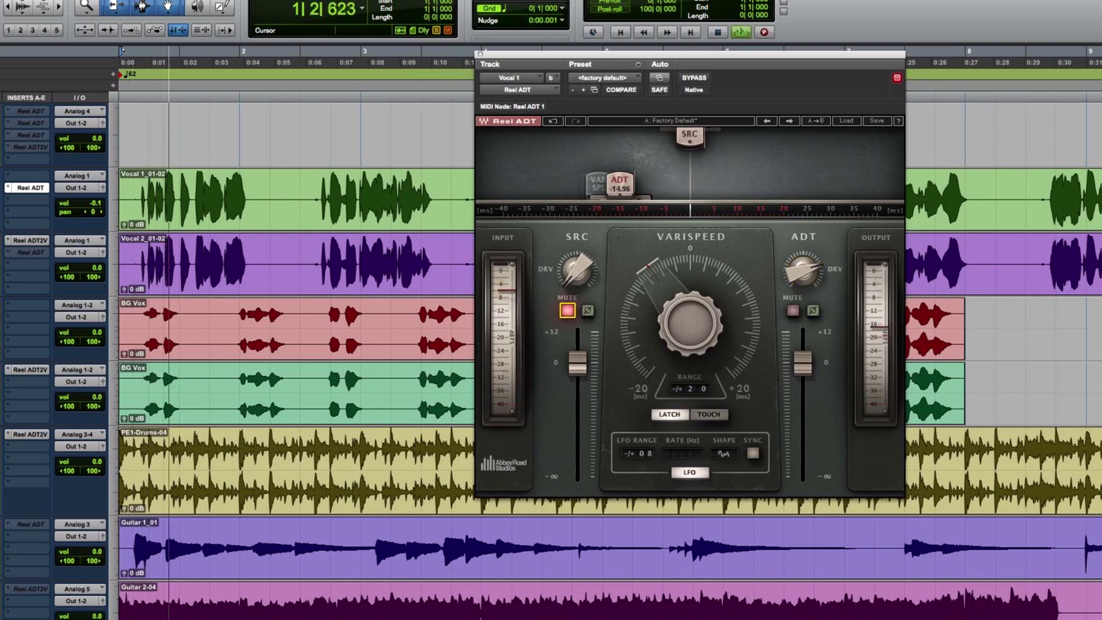
{"action": "mouse_move", "coordinate": [803, 270]}
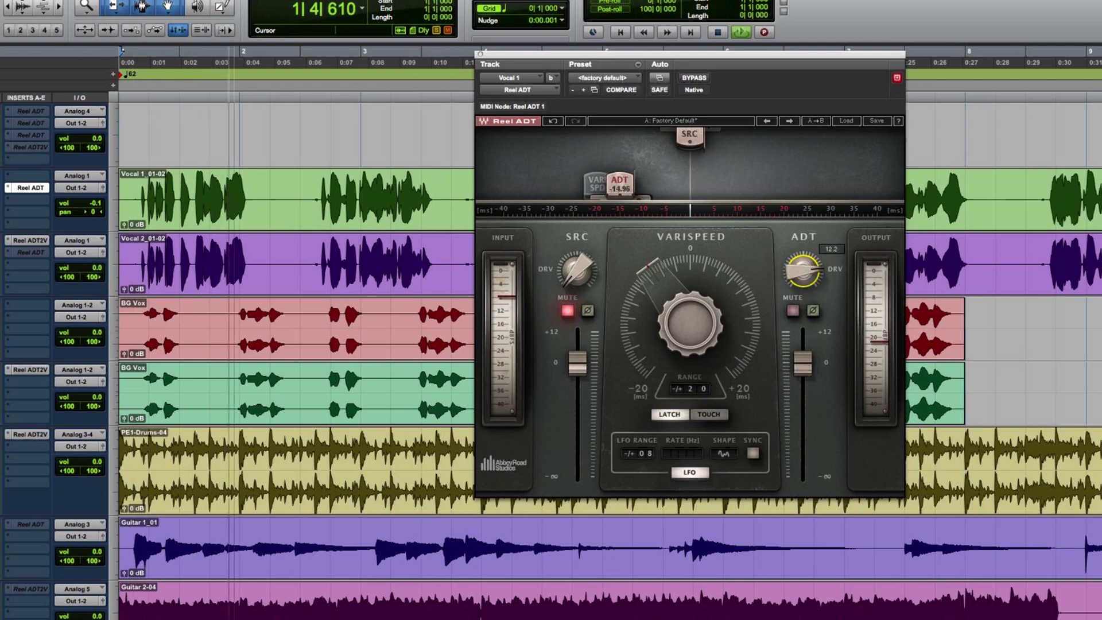
{"action": "left_click_drag", "start_coordinate": [802, 270], "coordinate": [803, 339]}
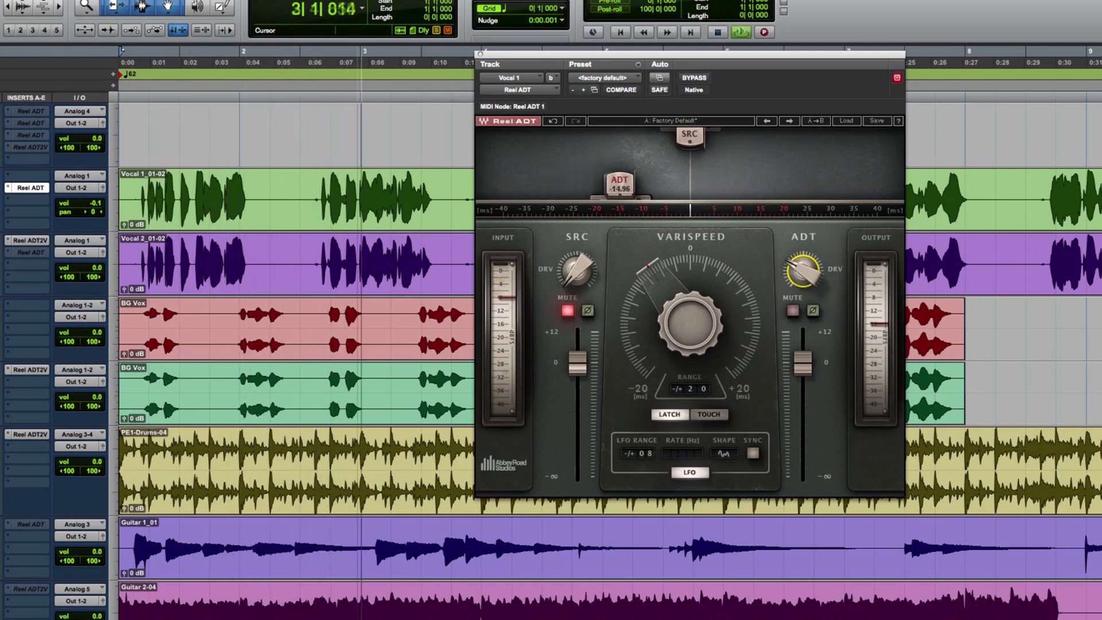
{"action": "left_click_drag", "start_coordinate": [799, 276], "coordinate": [795, 262]}
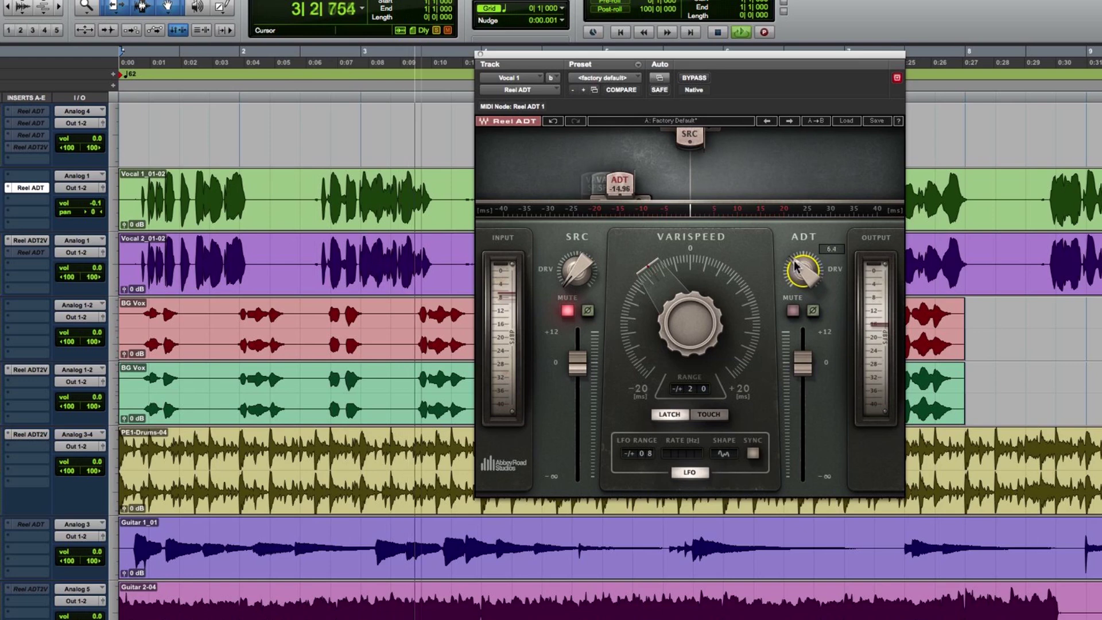
{"action": "key", "text": "space"}
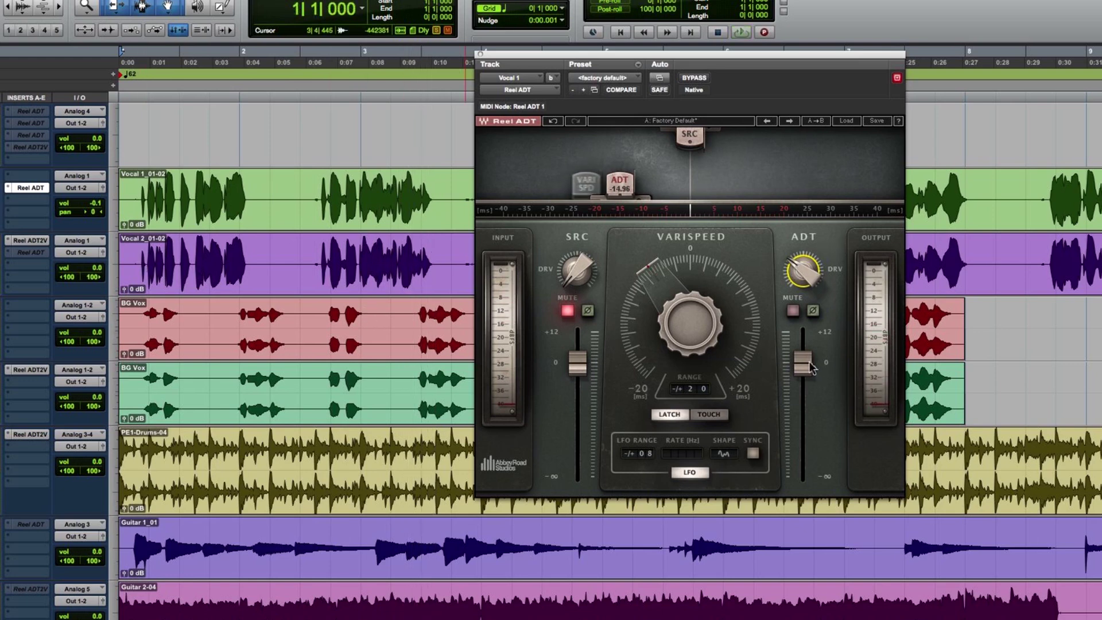
- Lower the ADT level fader slightly below 0 and unmute the SRC signal to audition the blend
{"action": "left_click_drag", "start_coordinate": [811, 367], "coordinate": [811, 388]}
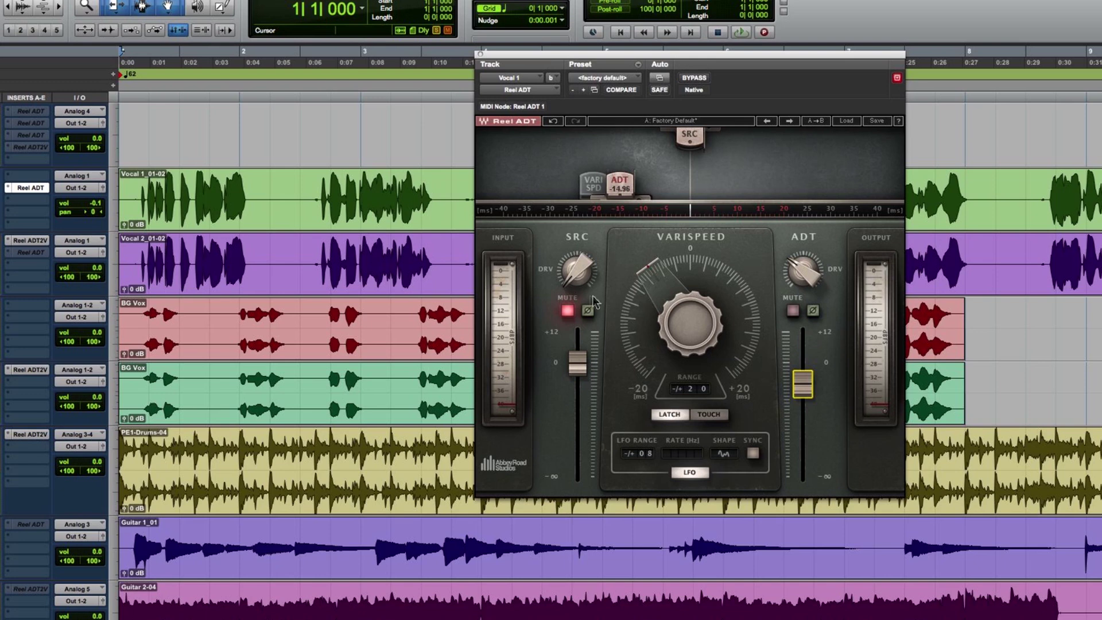
{"action": "left_click", "coordinate": [568, 311]}
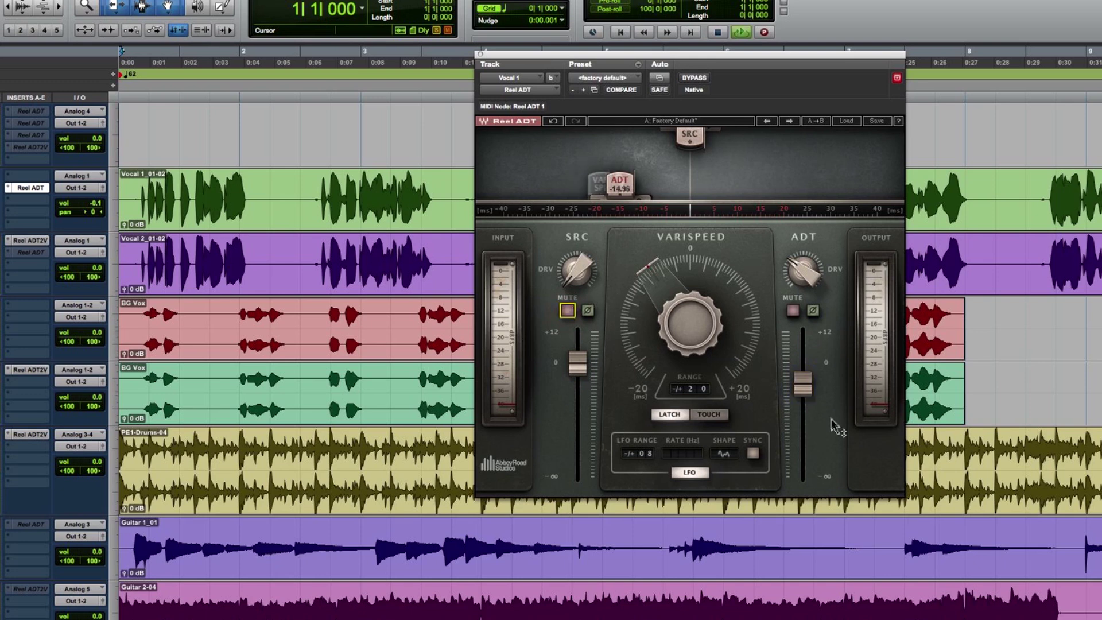
{"action": "key", "text": "space"}
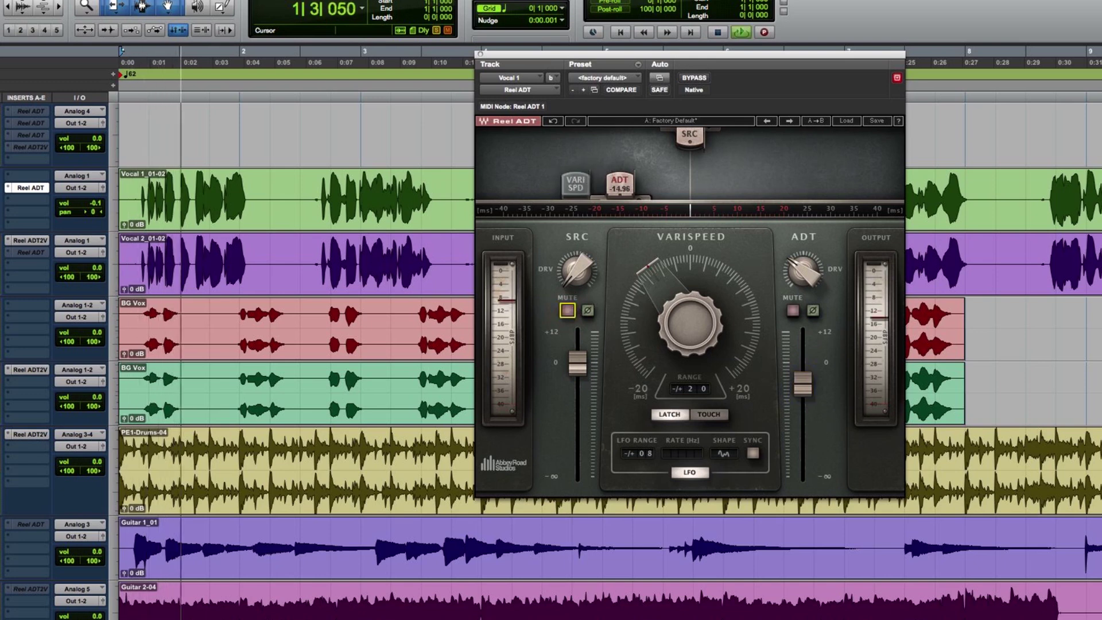
- Lower the ADT drive to match the SRC drive and fine-tune the ADT level fader below 0 while auditioning the vocal
{"action": "left_click_drag", "start_coordinate": [802, 384], "coordinate": [805, 380]}
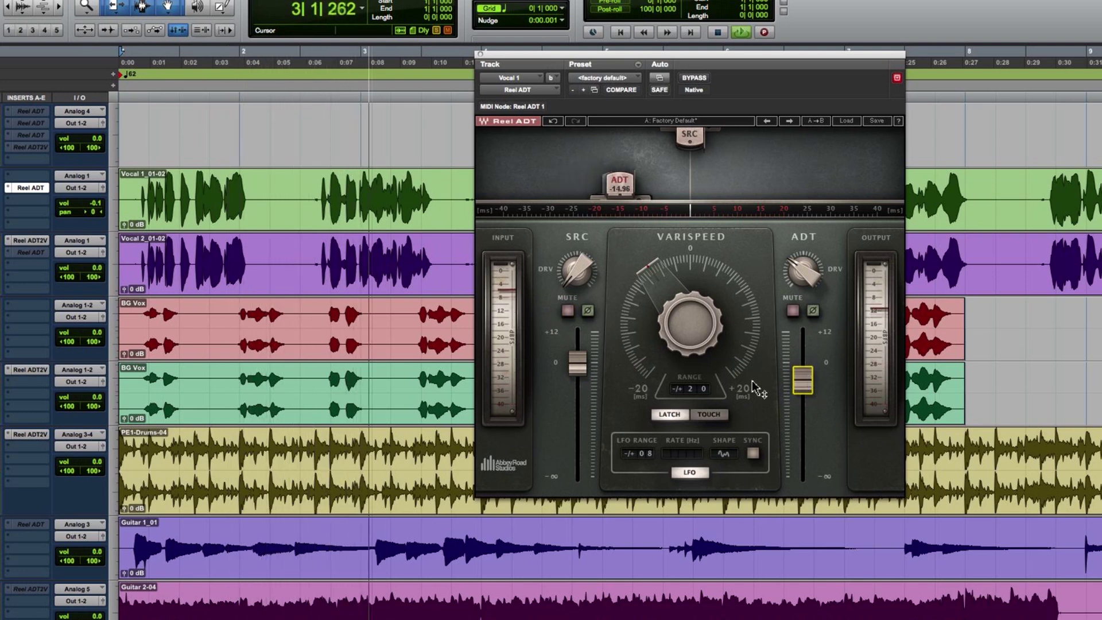
{"action": "left_click", "coordinate": [799, 279]}
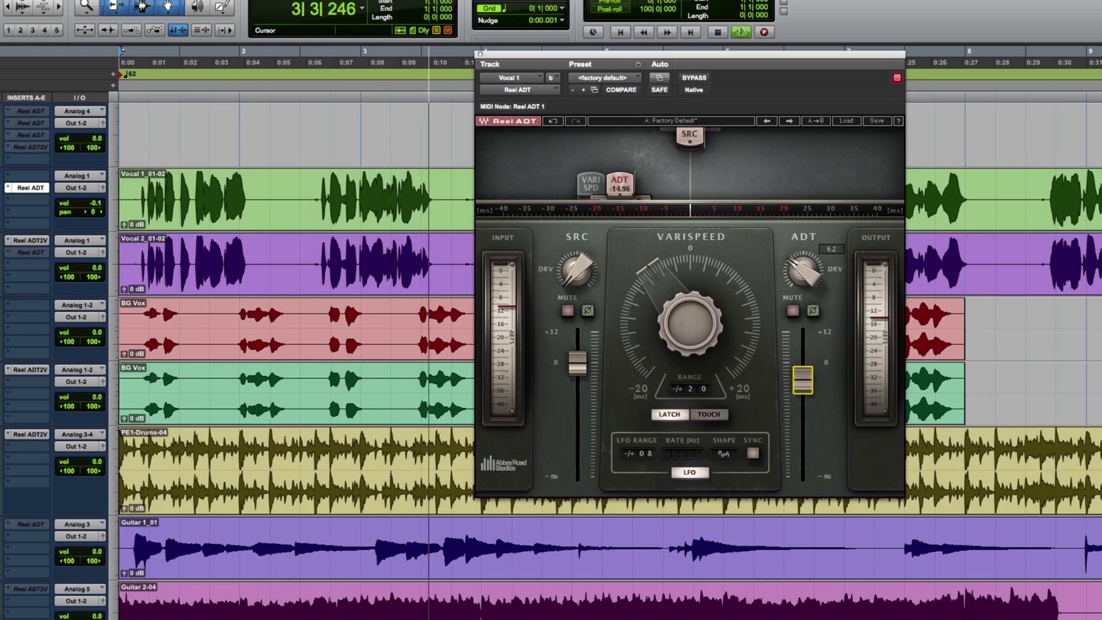
{"action": "key", "text": "space"}
{"action": "left_click_drag", "start_coordinate": [803, 271], "coordinate": [802, 290]}
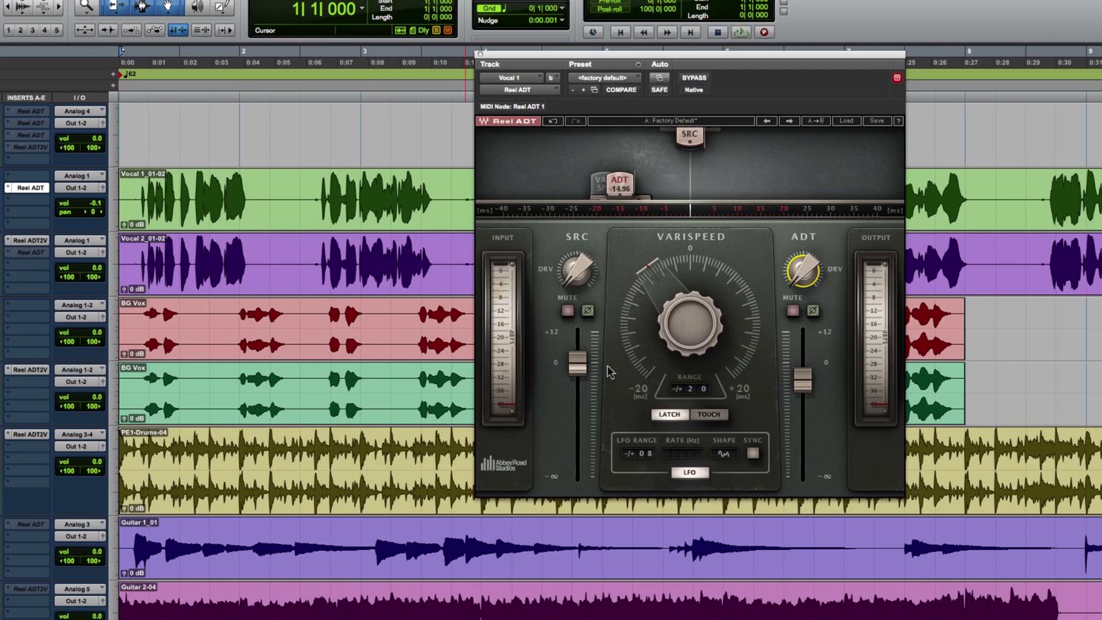
{"action": "key", "text": "space"}
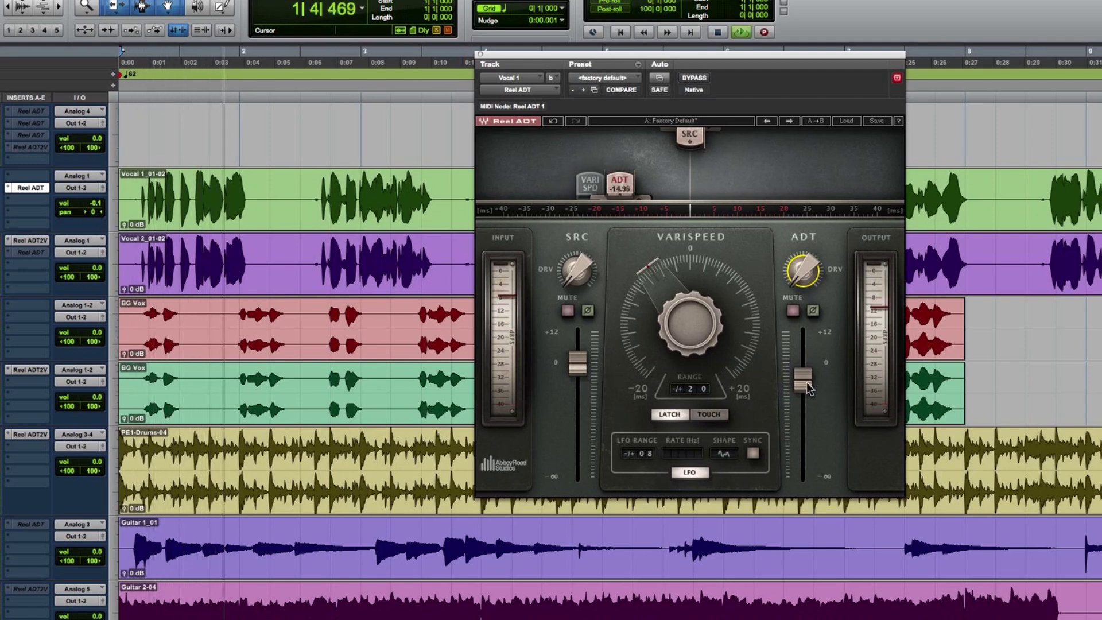
{"action": "left_click_drag", "start_coordinate": [806, 381], "coordinate": [807, 386]}
{"action": "key", "text": "space"}
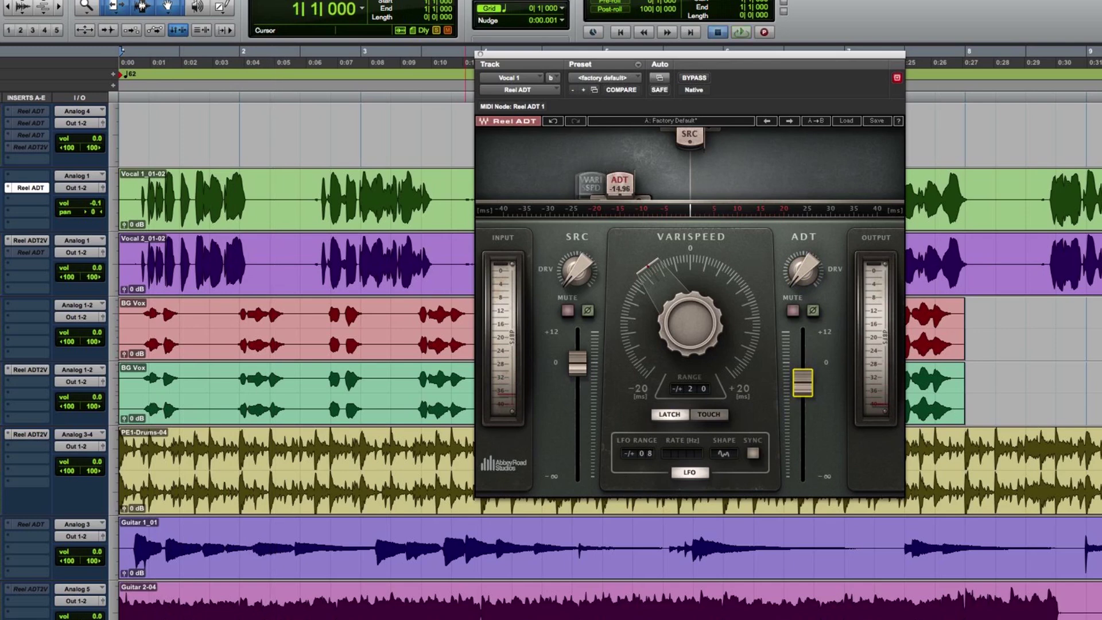
- Set the LFO range to ±12 and audition the vocal with the wider modulation
{"action": "left_click", "coordinate": [636, 453]}
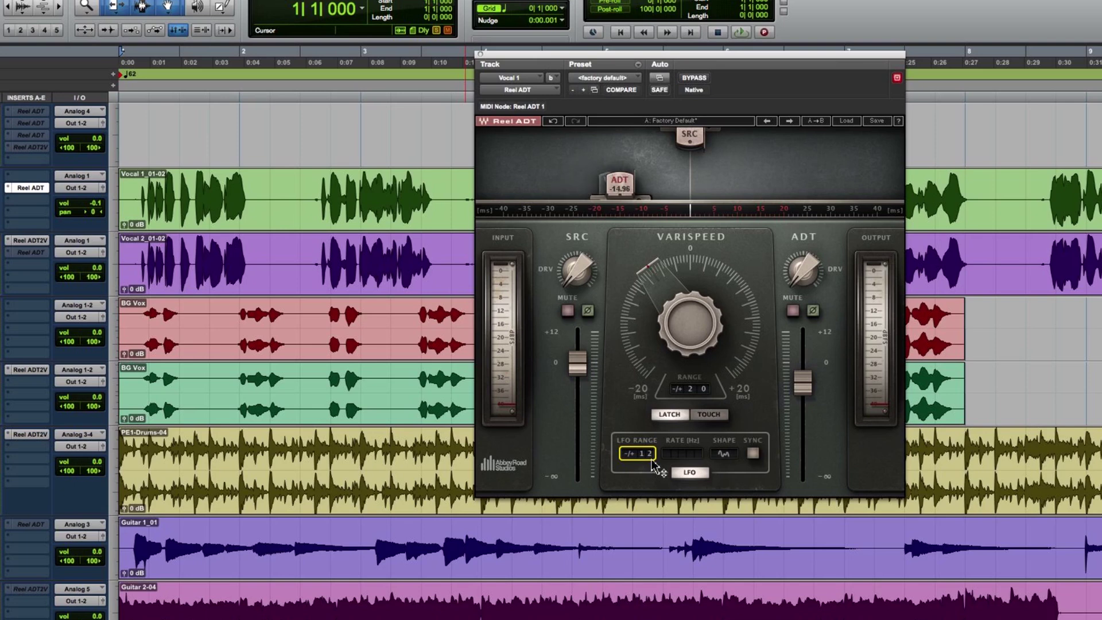
{"action": "key", "text": "space"}
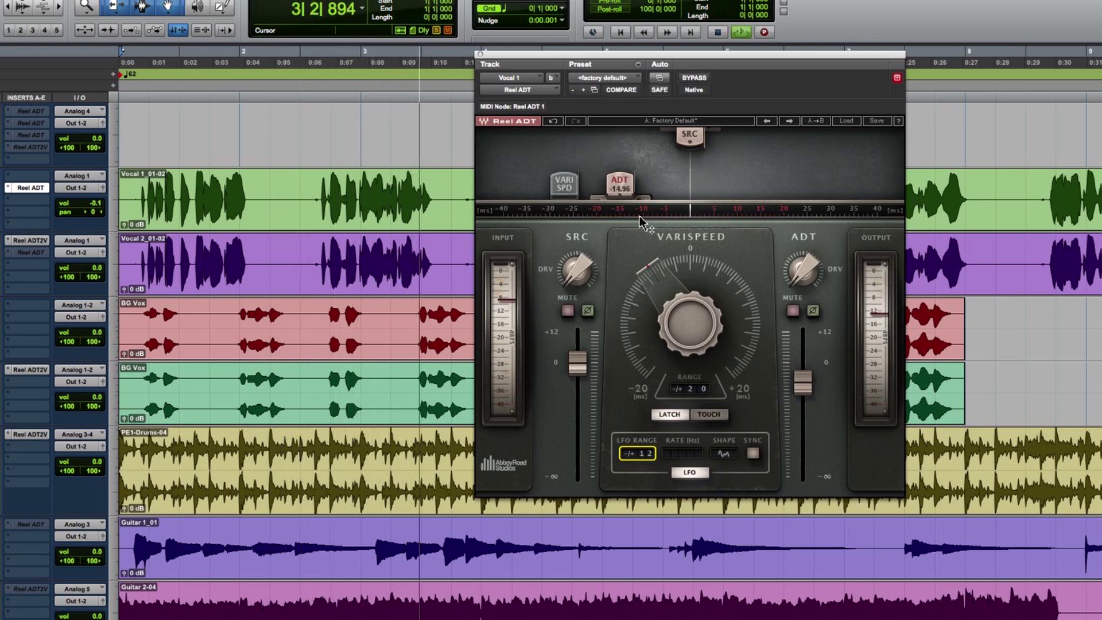
{"action": "key", "text": "space"}
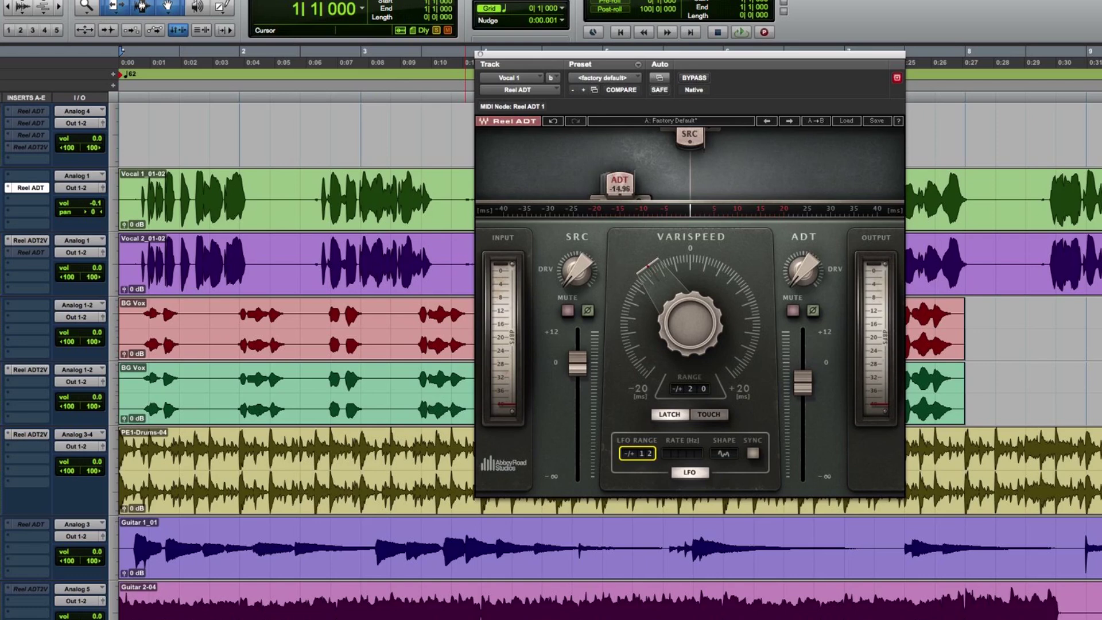
- Set the ADT delay to 0.00 ms and the Varispeed to 0, and audition the vocal
{"action": "left_click_drag", "start_coordinate": [619, 184], "coordinate": [688, 217]}
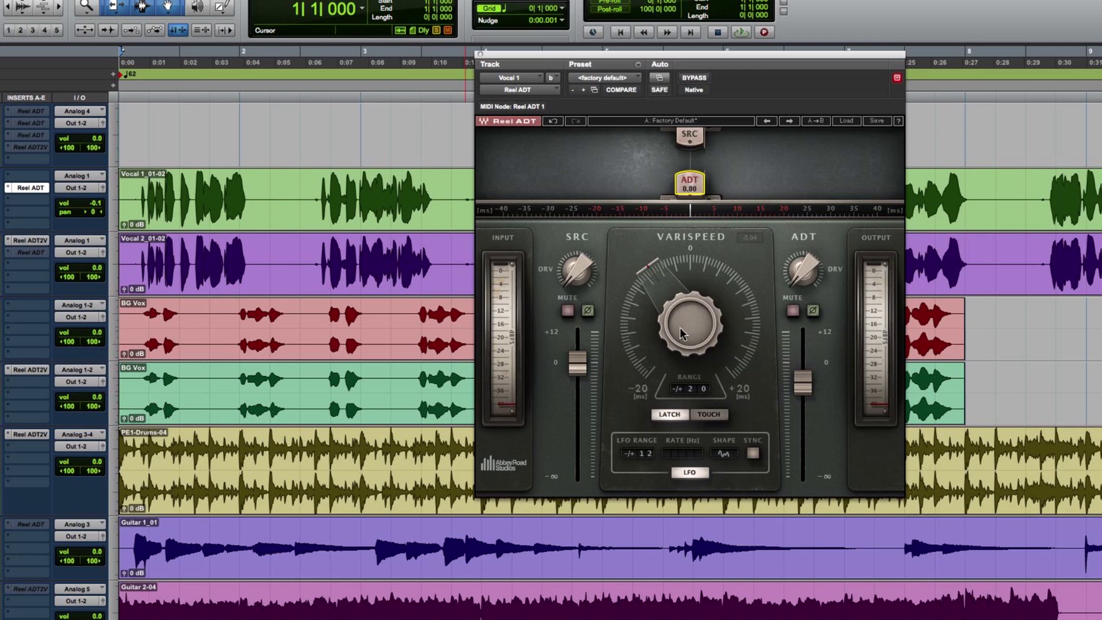
{"action": "mouse_move", "coordinate": [680, 329]}
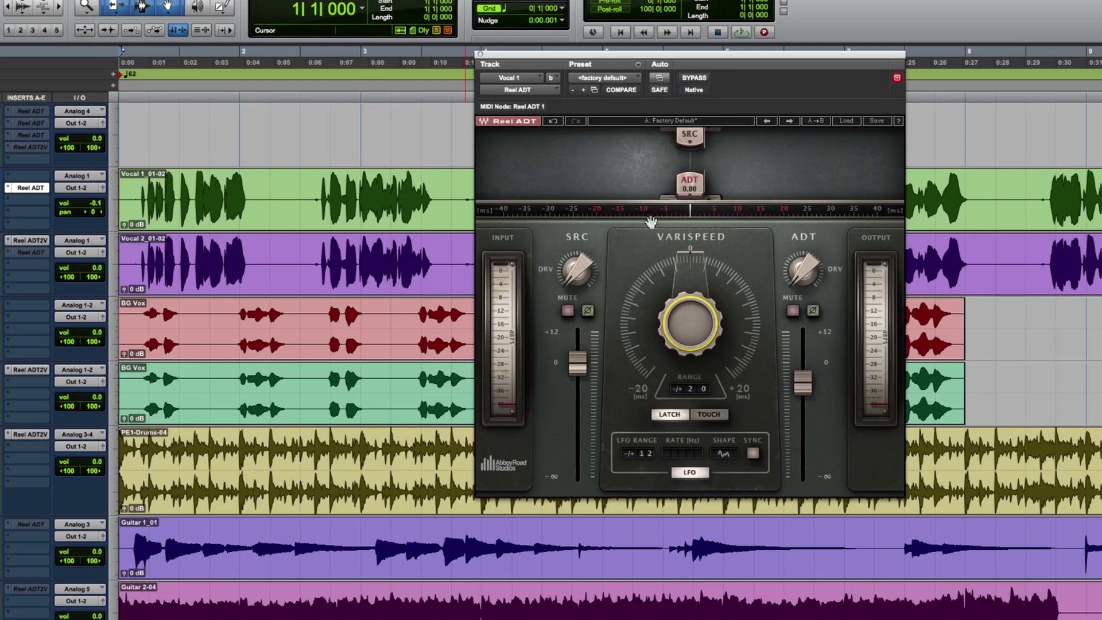
{"action": "key", "text": "space"}
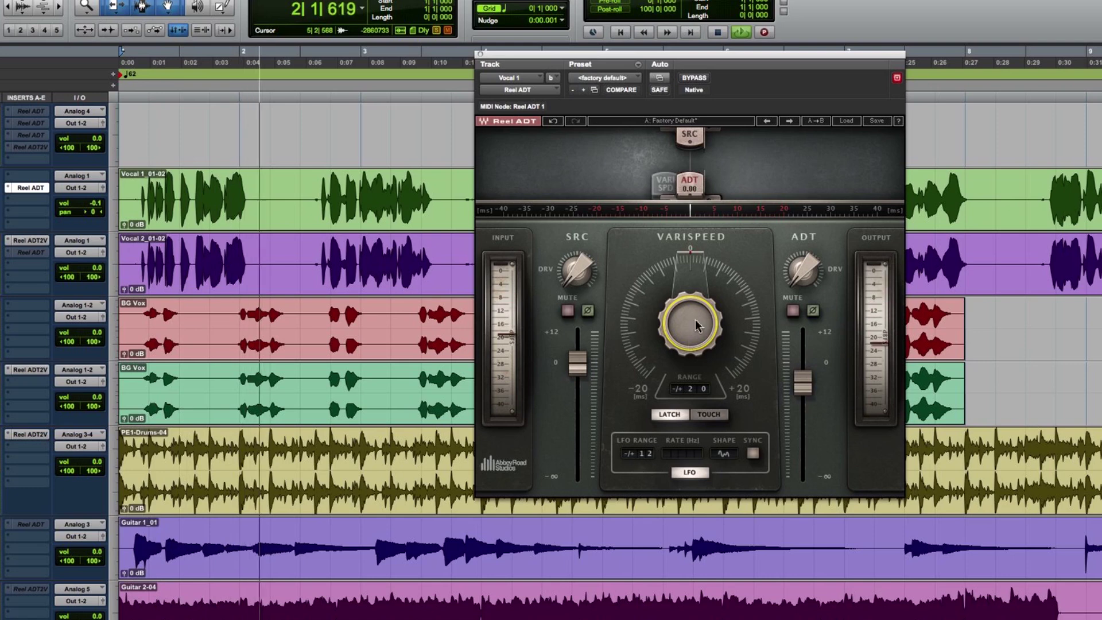
{"action": "key", "text": "space"}
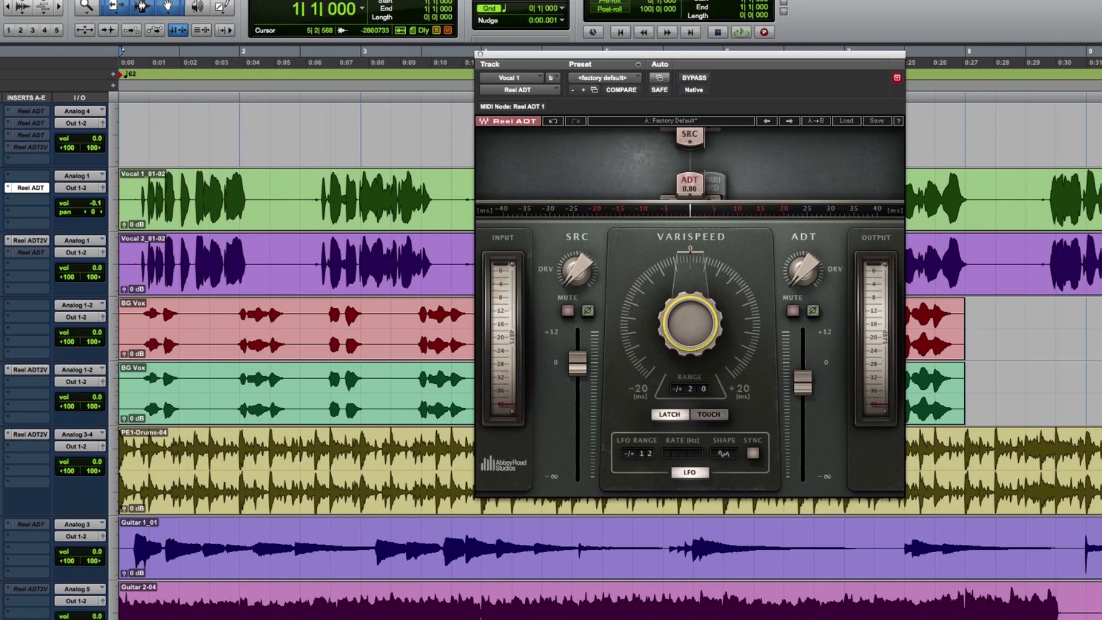
- Set the ADT delay to -13.36 ms and, with the LFO switched off, set the Varispeed range to ±10 ms
{"action": "left_click_drag", "start_coordinate": [689, 184], "coordinate": [582, 191]}
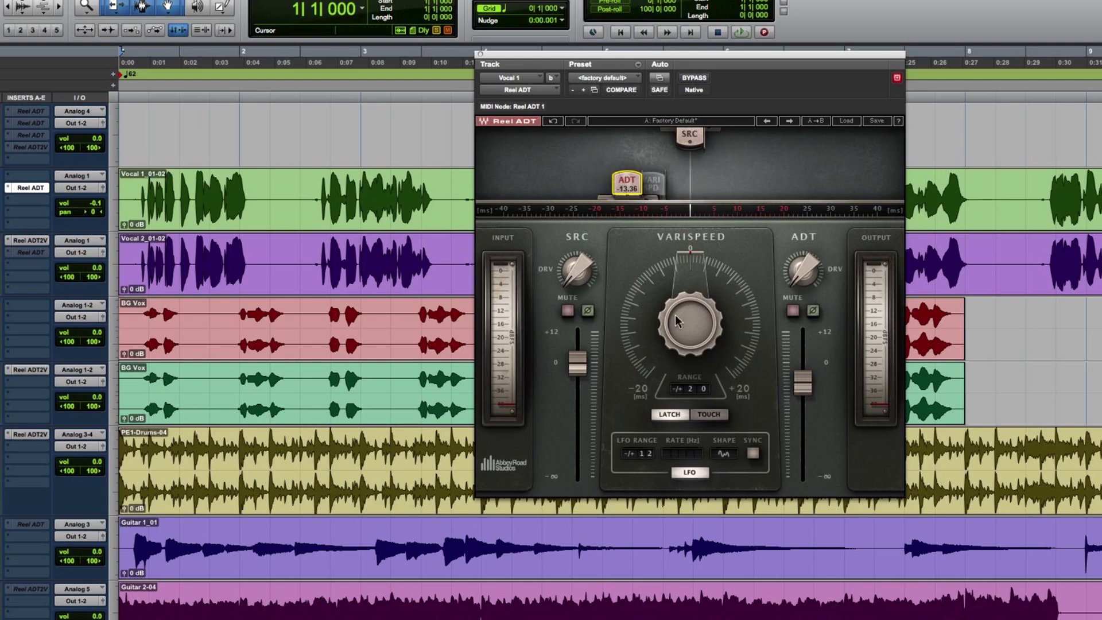
{"action": "left_click", "coordinate": [688, 472]}
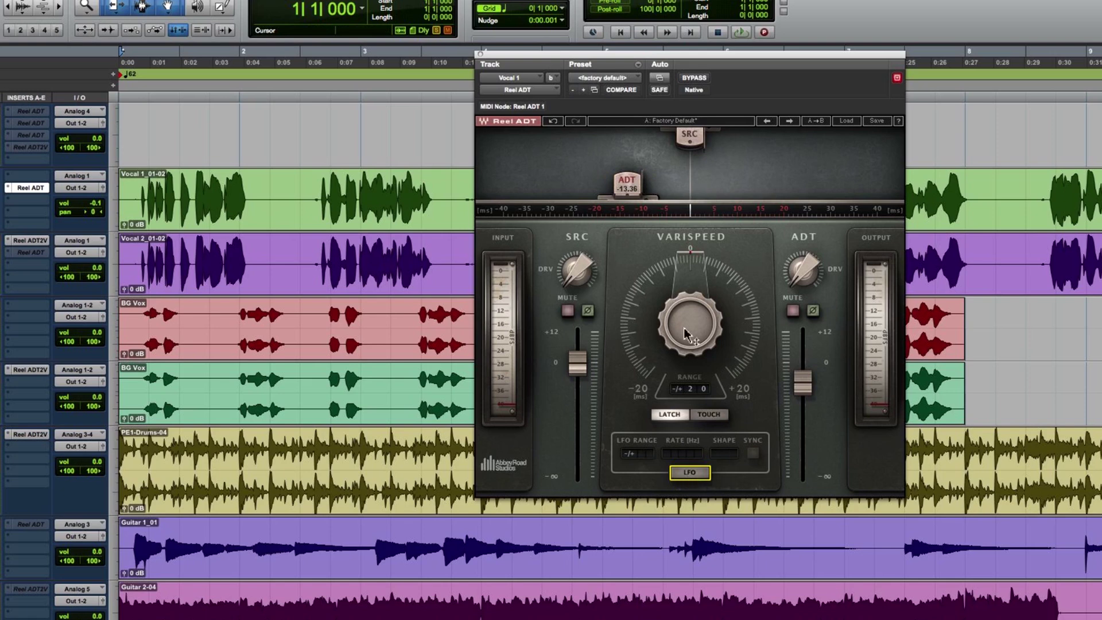
{"action": "mouse_move", "coordinate": [682, 294]}
{"action": "left_click", "coordinate": [690, 389]}
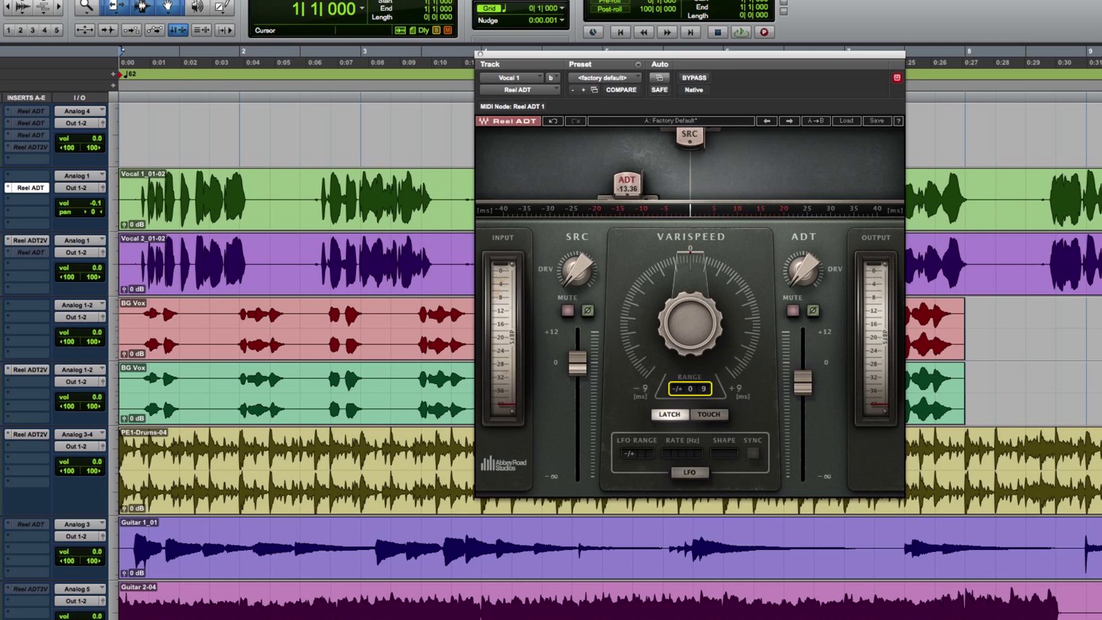
{"action": "key", "text": "Up"}
- Sweep the Varispeed knob by hand while playing the vocal, and reset it to 0
{"action": "mouse_move", "coordinate": [687, 313]}
{"action": "key", "text": "space"}
{"action": "left_click_drag", "start_coordinate": [690, 321], "coordinate": [615, 361]}
{"action": "key", "text": "space"}
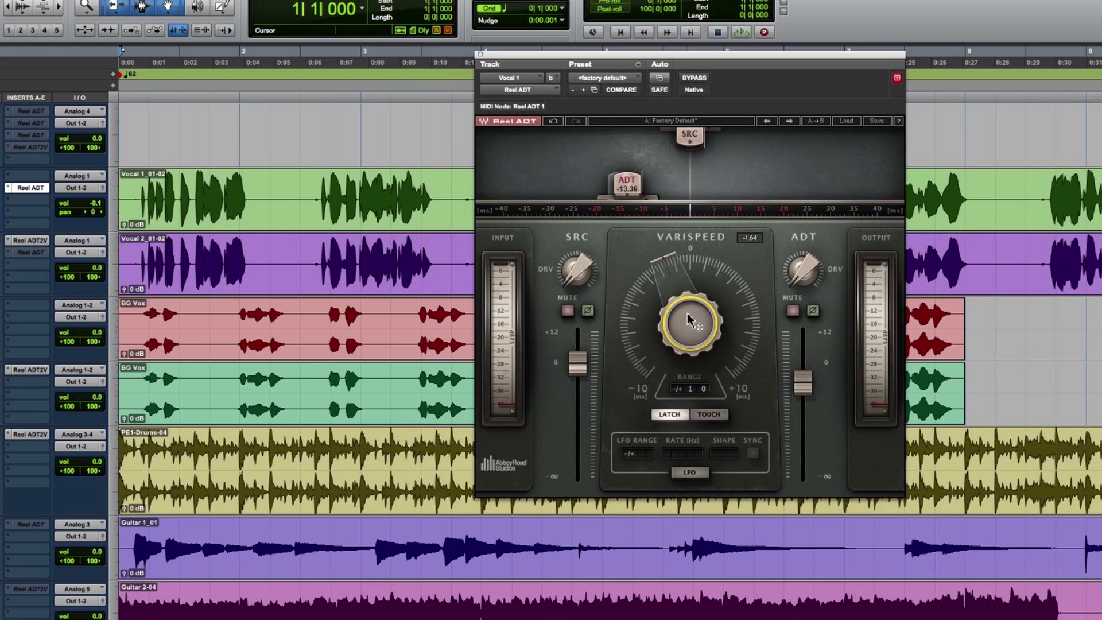
{"action": "left_click", "coordinate": [687, 312], "text": "alt"}
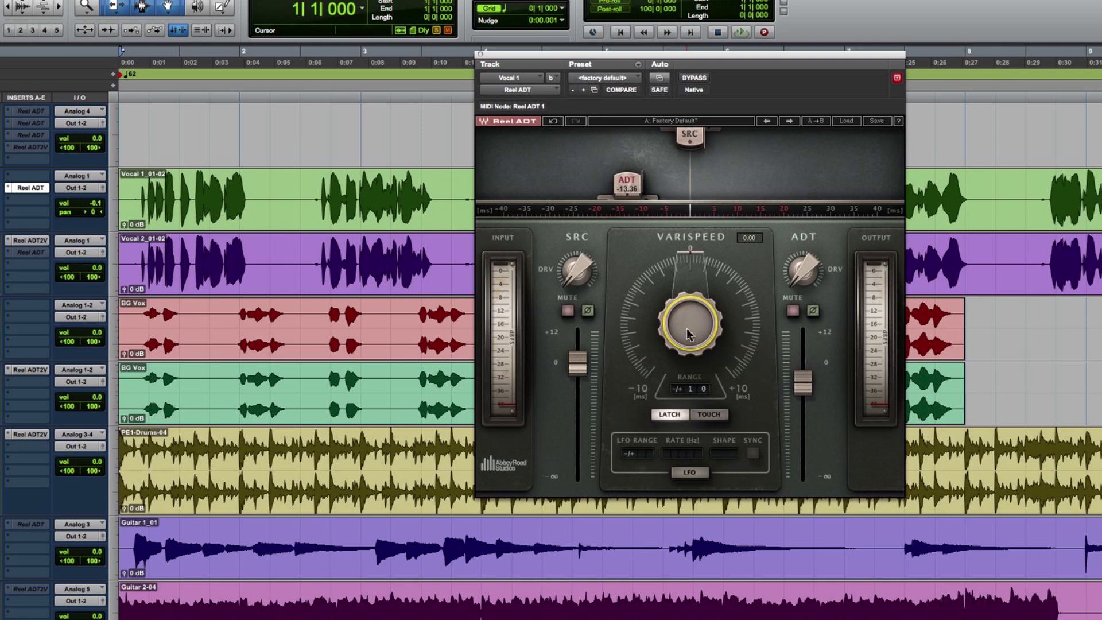
- Switch the LFO back on and change the plugin from setup A to Setup B
{"action": "left_click", "coordinate": [689, 473]}
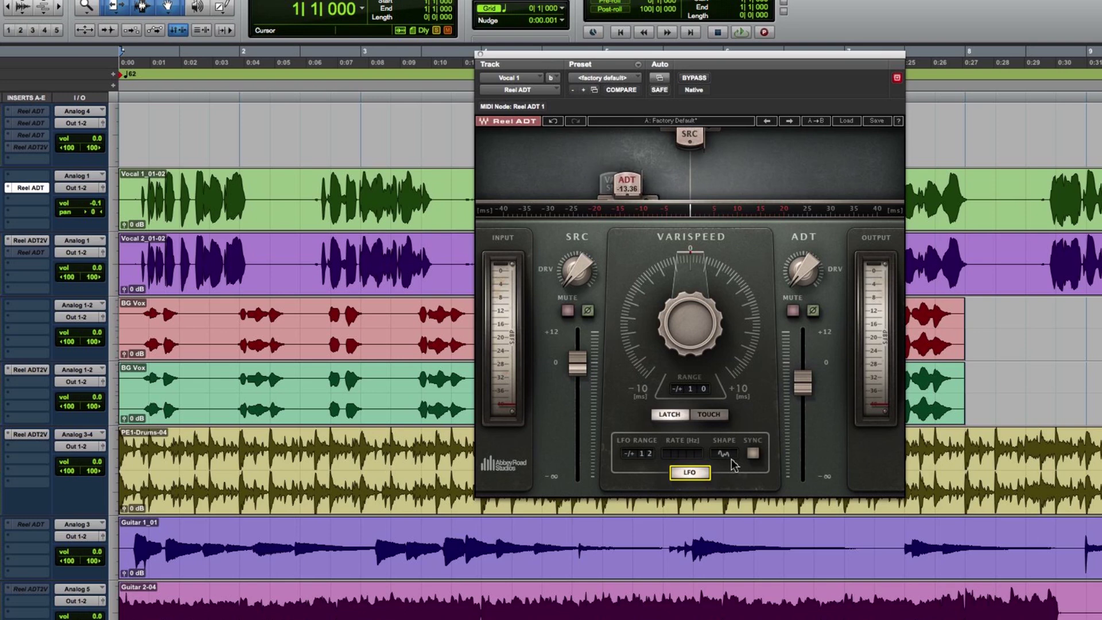
{"action": "left_click", "coordinate": [567, 310]}
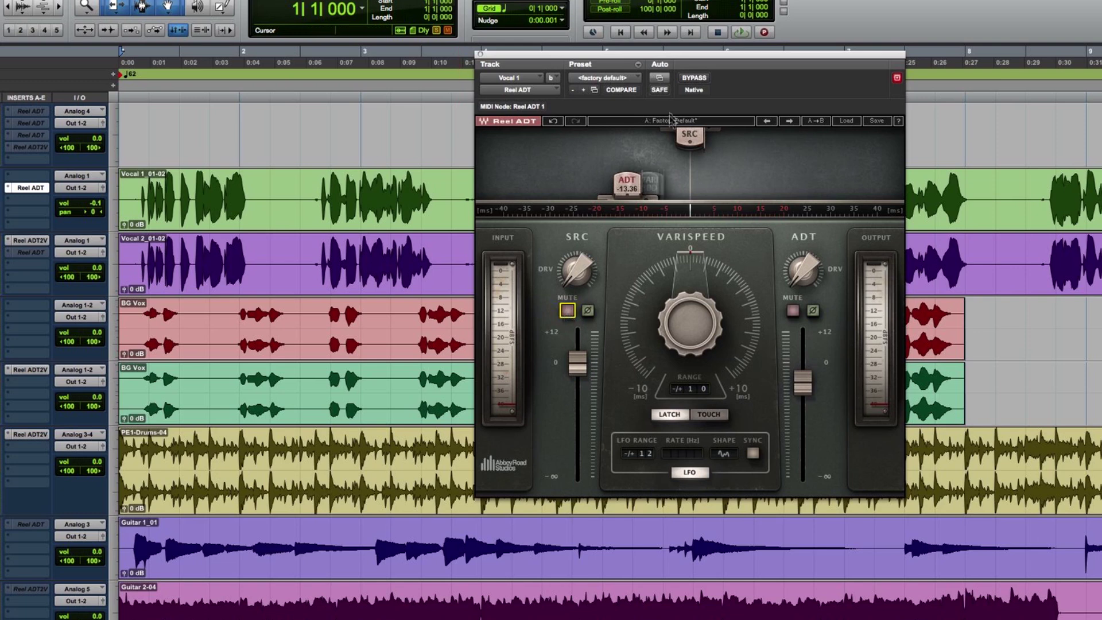
{"action": "left_click", "coordinate": [670, 121]}
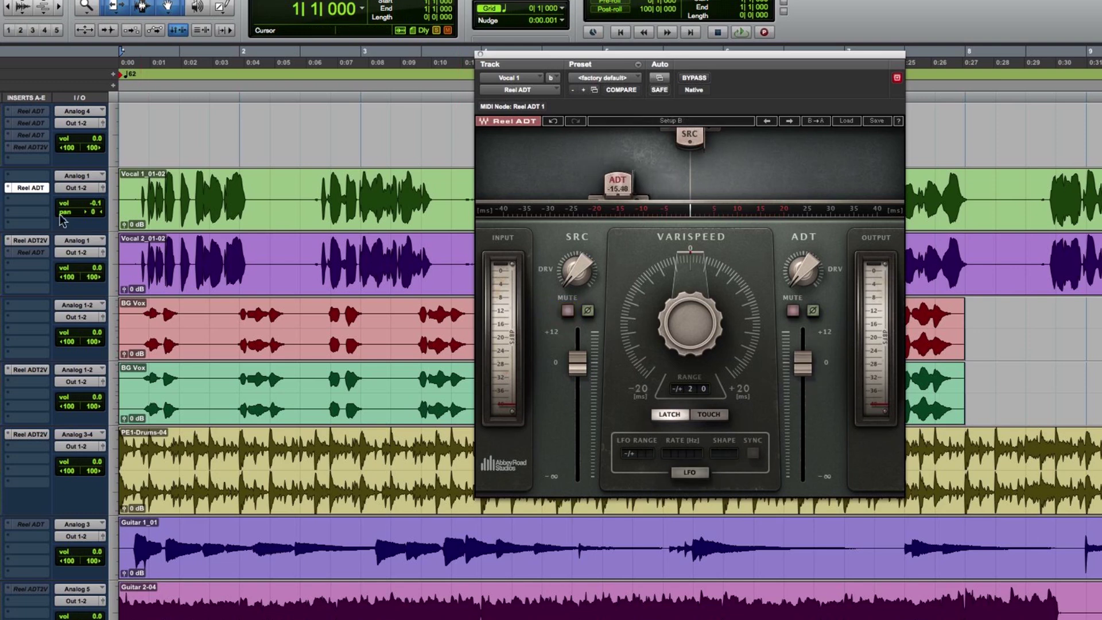
- Make the Reel ADT on Vocal 1 inactive and open the Reel ADT2V inserted on Vocal 2, moving its window aside
{"action": "left_click", "coordinate": [21, 189], "text": "ctrl+super"}
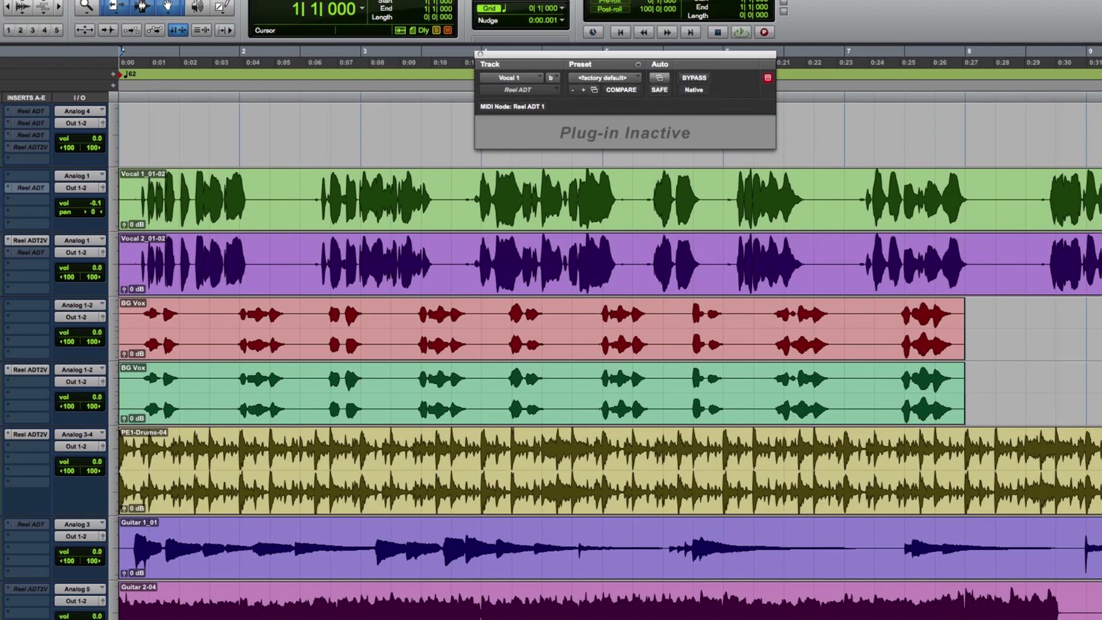
{"action": "left_click", "coordinate": [28, 241]}
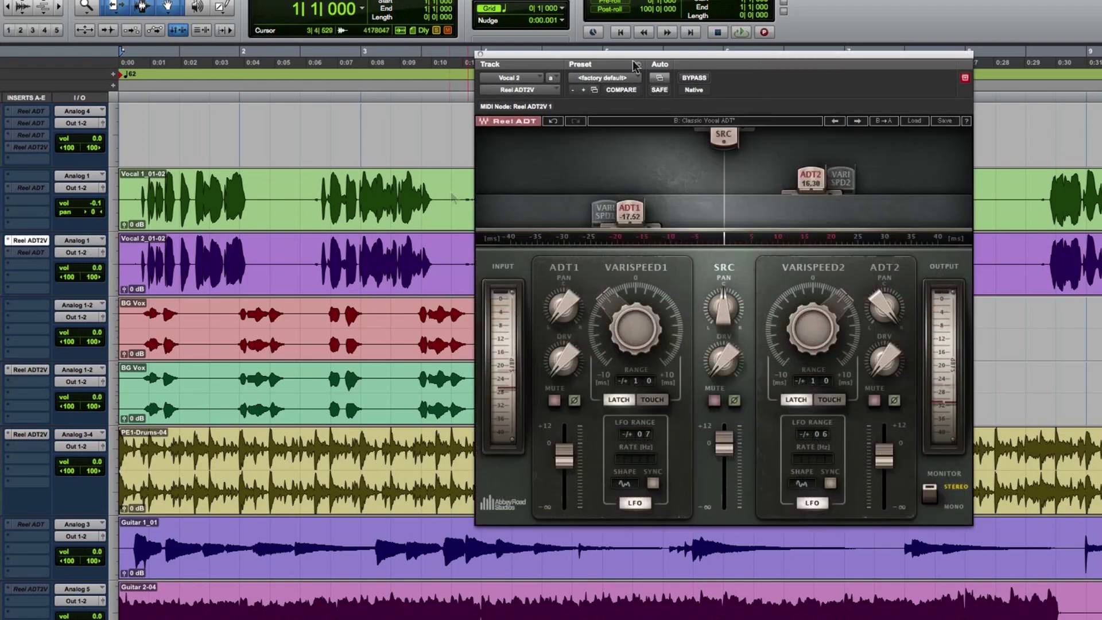
{"action": "left_click_drag", "start_coordinate": [708, 55], "coordinate": [765, 77]}
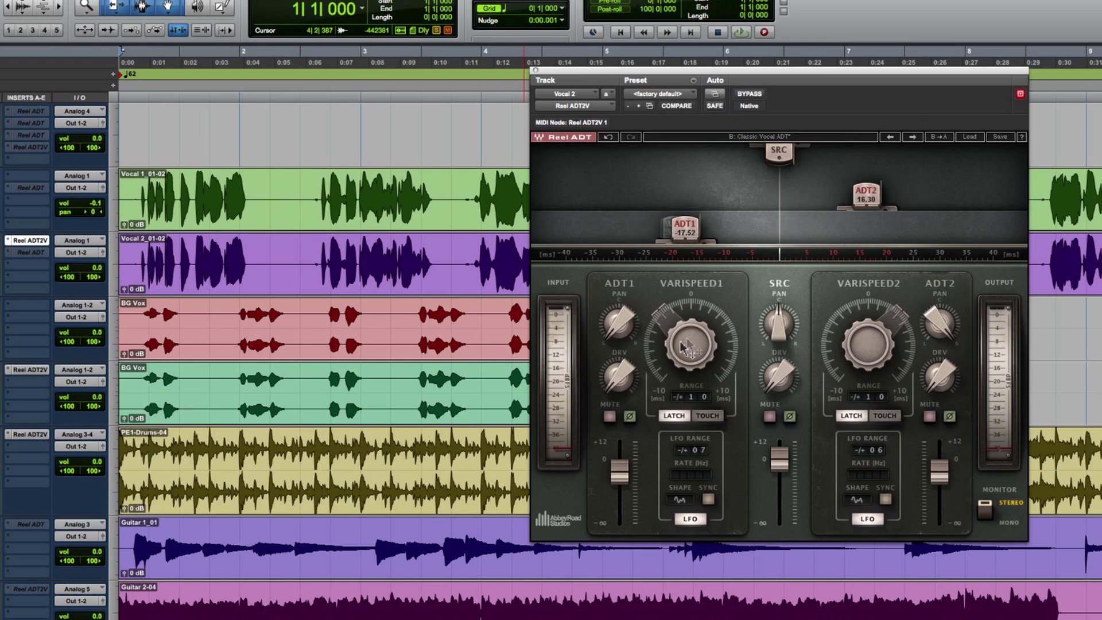
- Audition Vocal 2 through the Reel ADT2V, moving the playback start to 3|4|000, and stop playback
{"action": "mouse_move", "coordinate": [685, 342]}
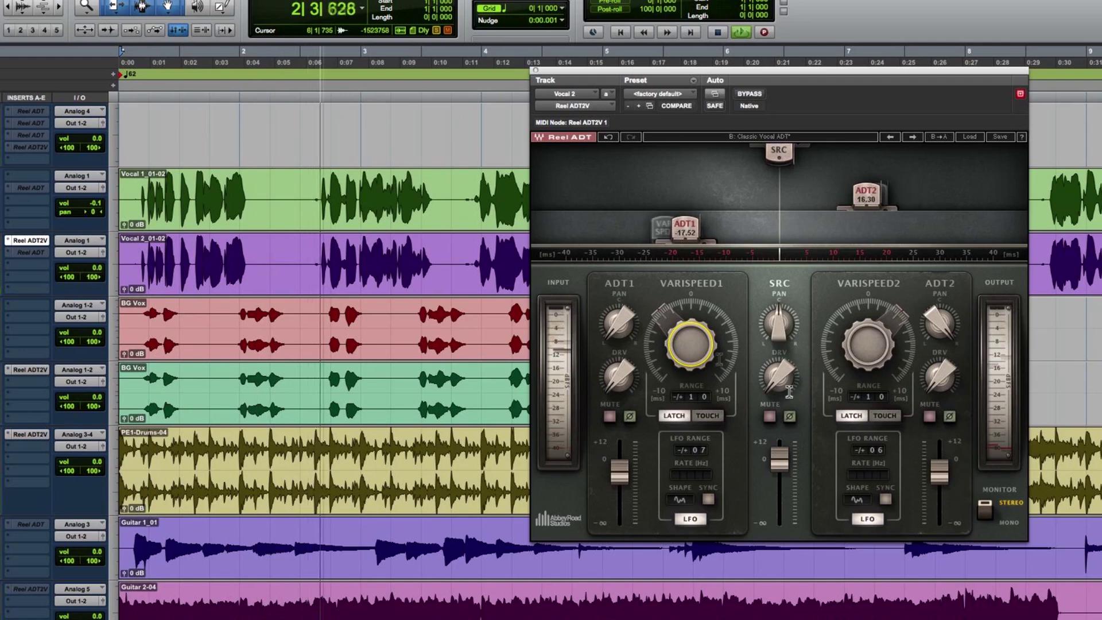
{"action": "left_click", "coordinate": [455, 253]}
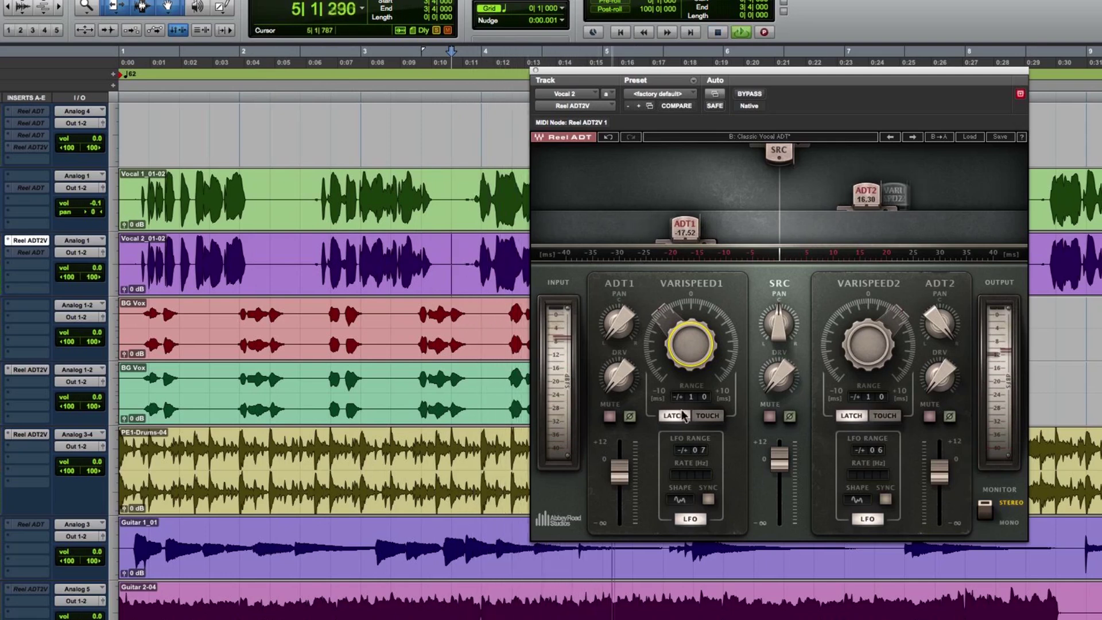
{"action": "key", "text": "space"}
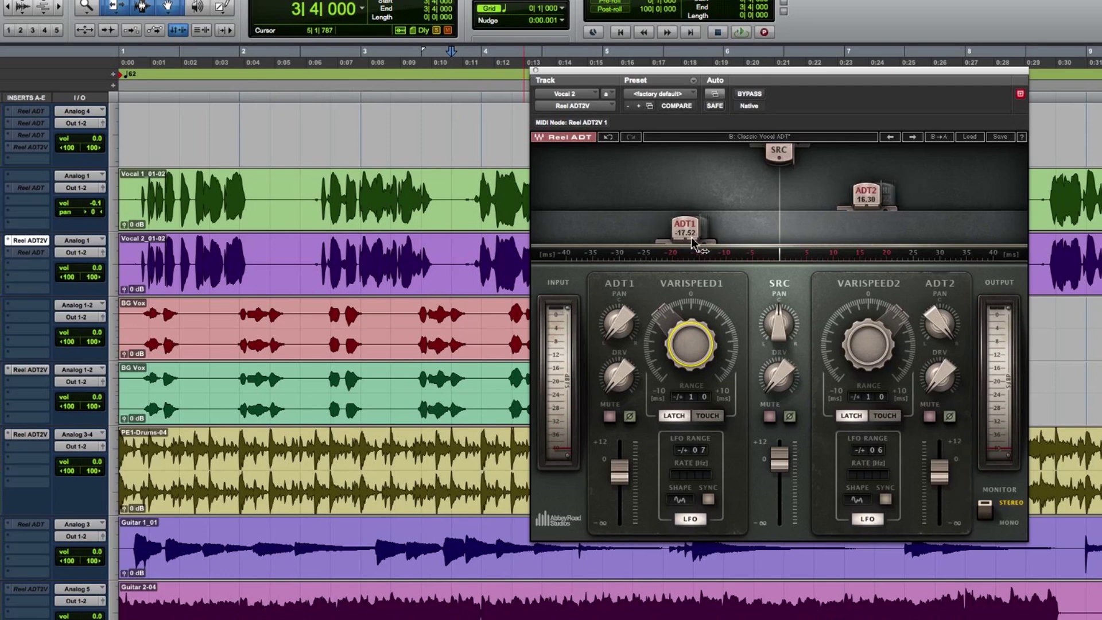
- Set the ADT1 and ADT2 level faders together to -7.3 and audition the vocal with them
{"action": "mouse_move", "coordinate": [691, 237]}
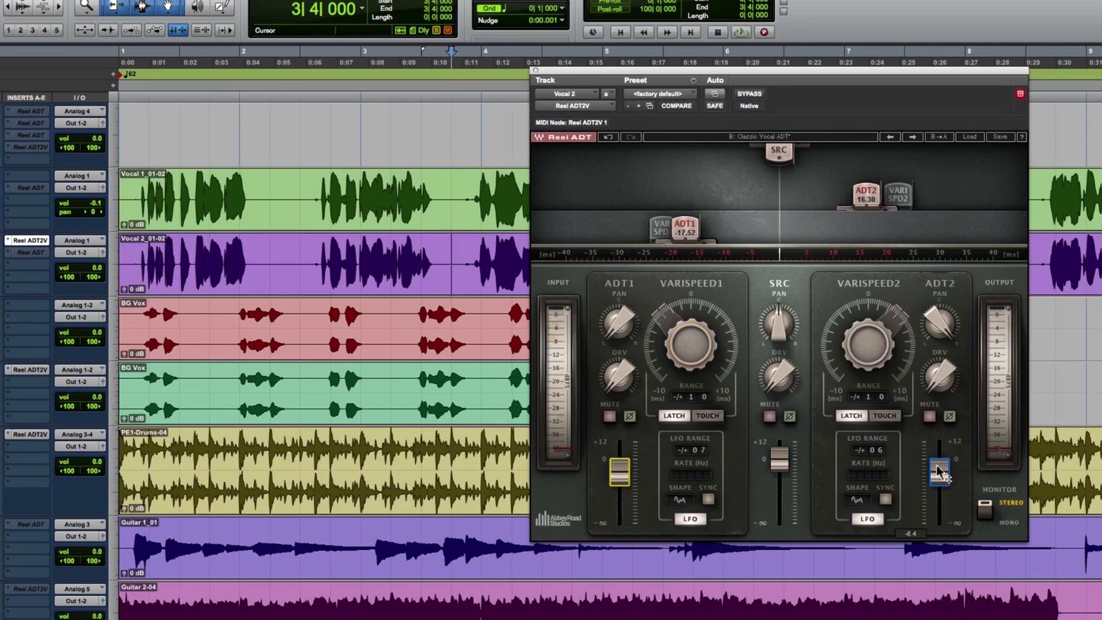
{"action": "left_click_drag", "start_coordinate": [937, 471], "coordinate": [936, 457]}
{"action": "key", "text": "space"}
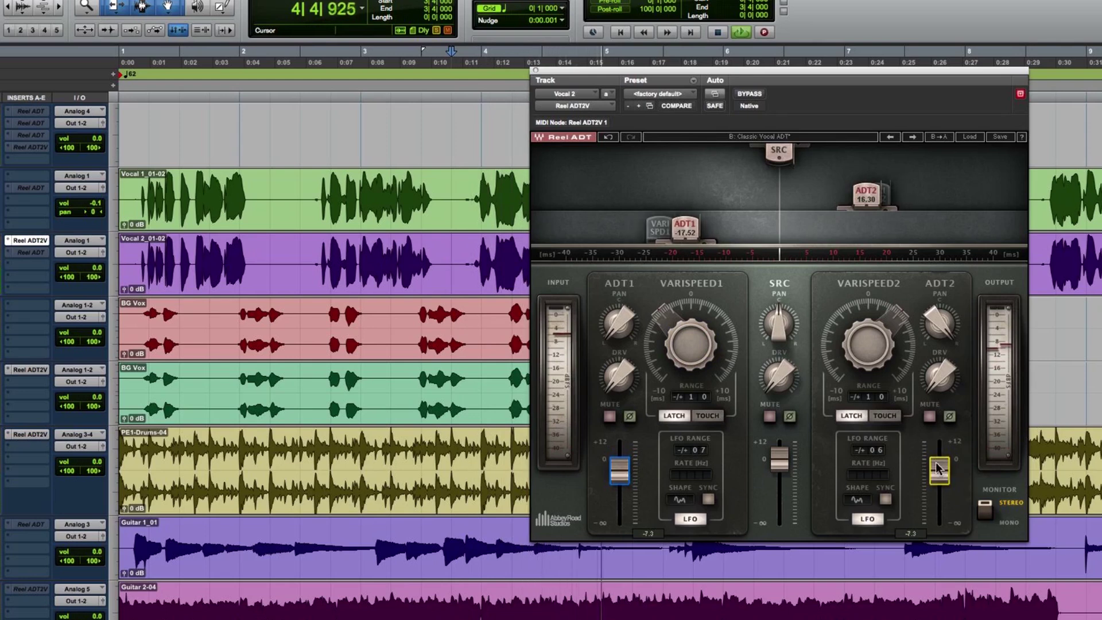
{"action": "key", "text": "space"}
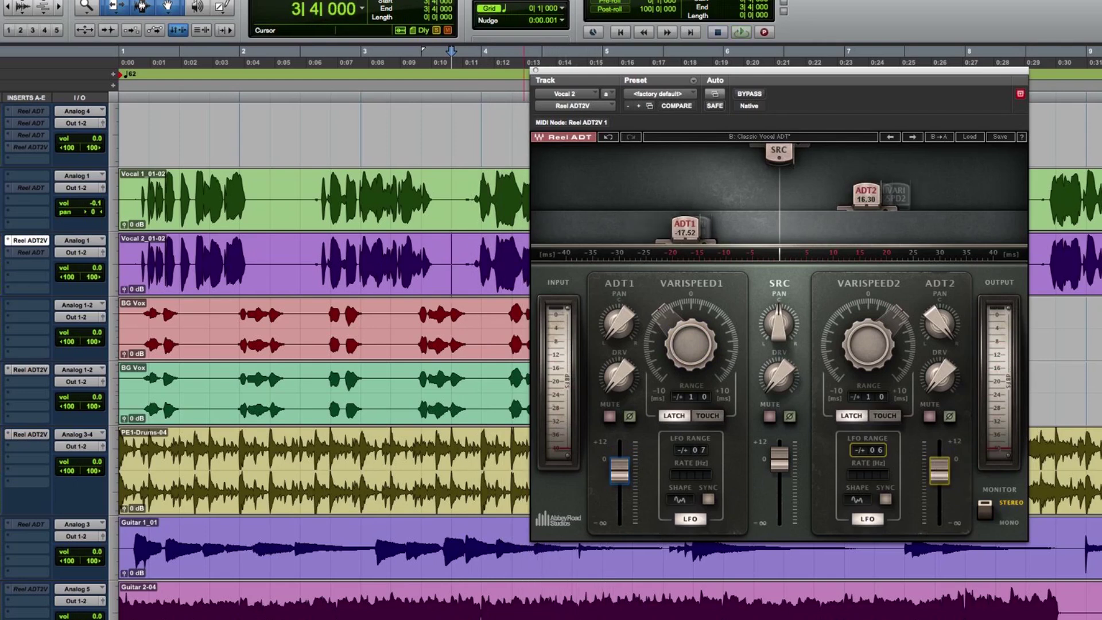
- Set the LFO range to ±9 for ADT2 and ±10 for ADT1, and audition the vocal
{"action": "left_click_drag", "start_coordinate": [867, 450], "coordinate": [868, 447]}
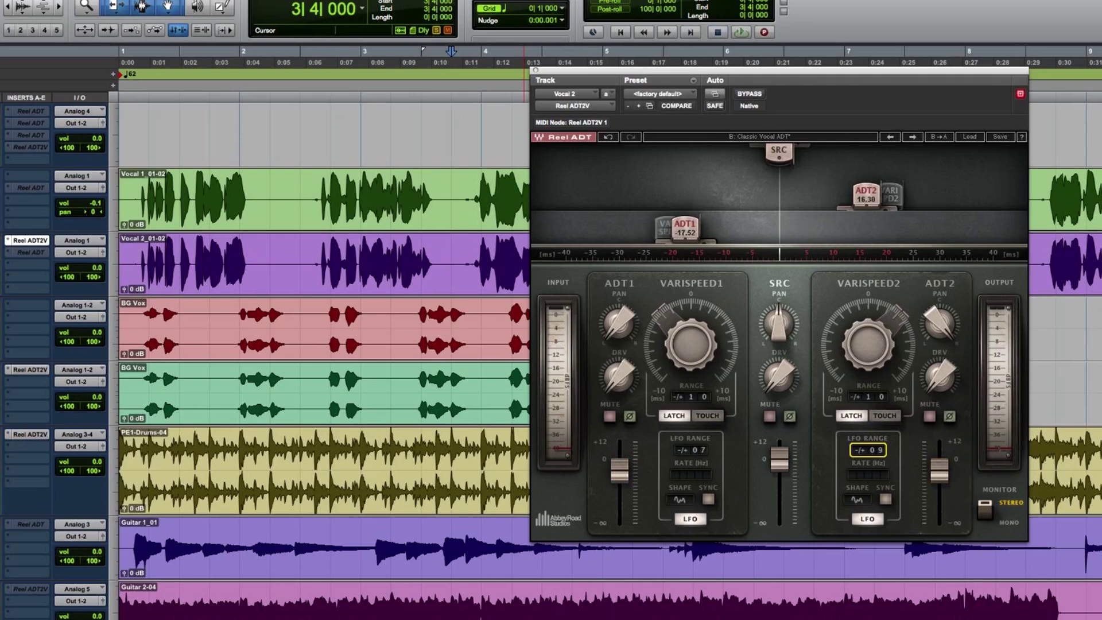
{"action": "left_click_drag", "start_coordinate": [701, 445], "coordinate": [701, 436]}
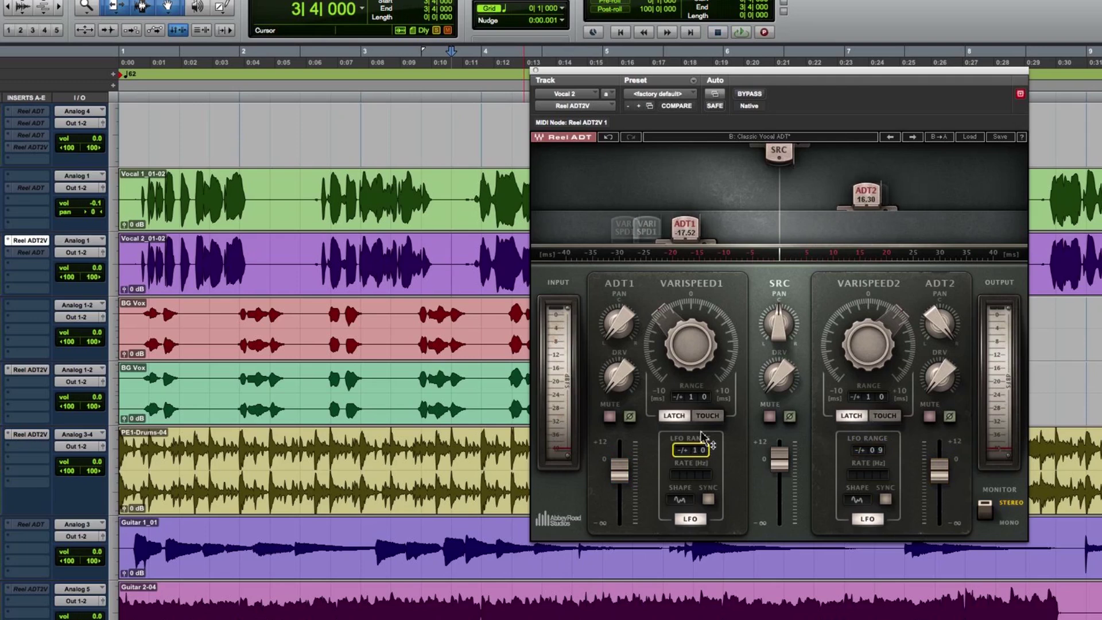
{"action": "key", "text": "space"}
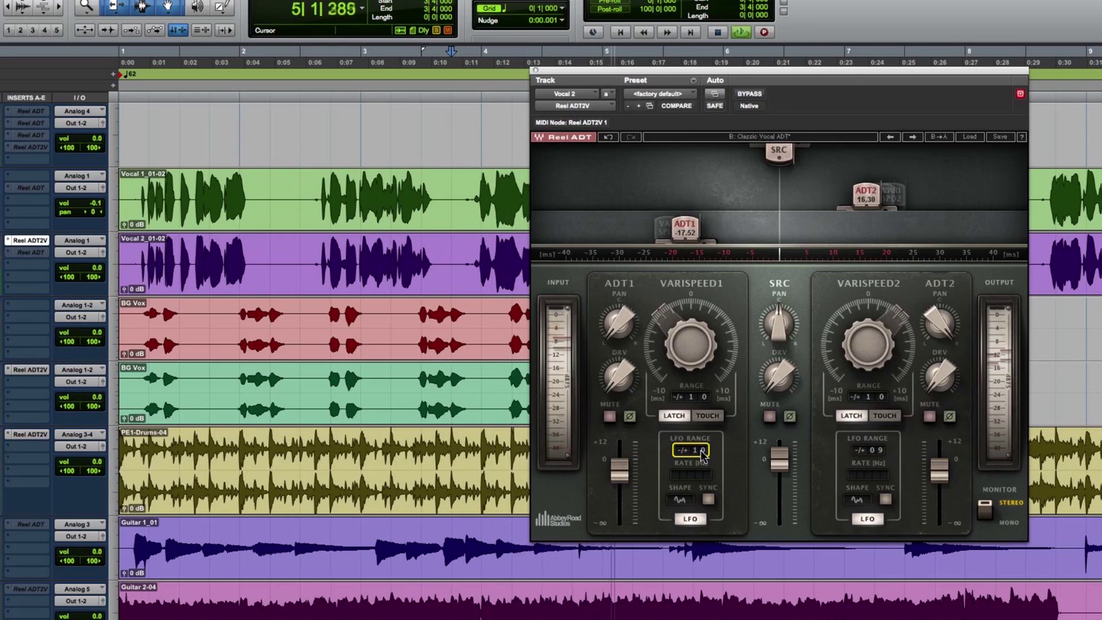
{"action": "key", "text": "space"}
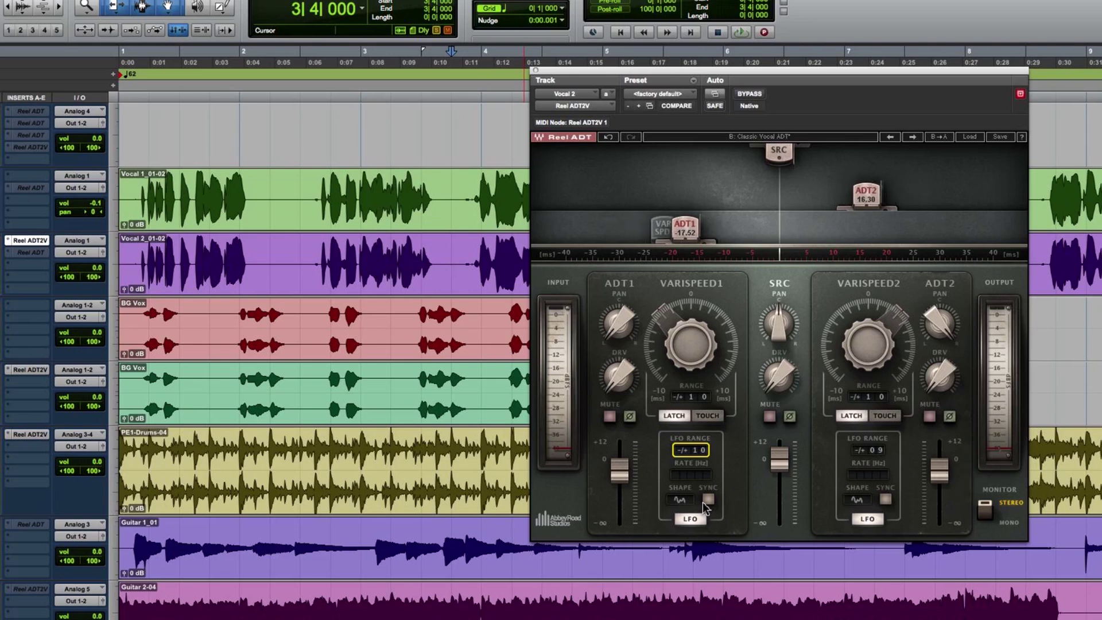
- Switch the Reel ADT2V to setup A with the Classic Vocal ADT preset
{"action": "left_click", "coordinate": [763, 139]}
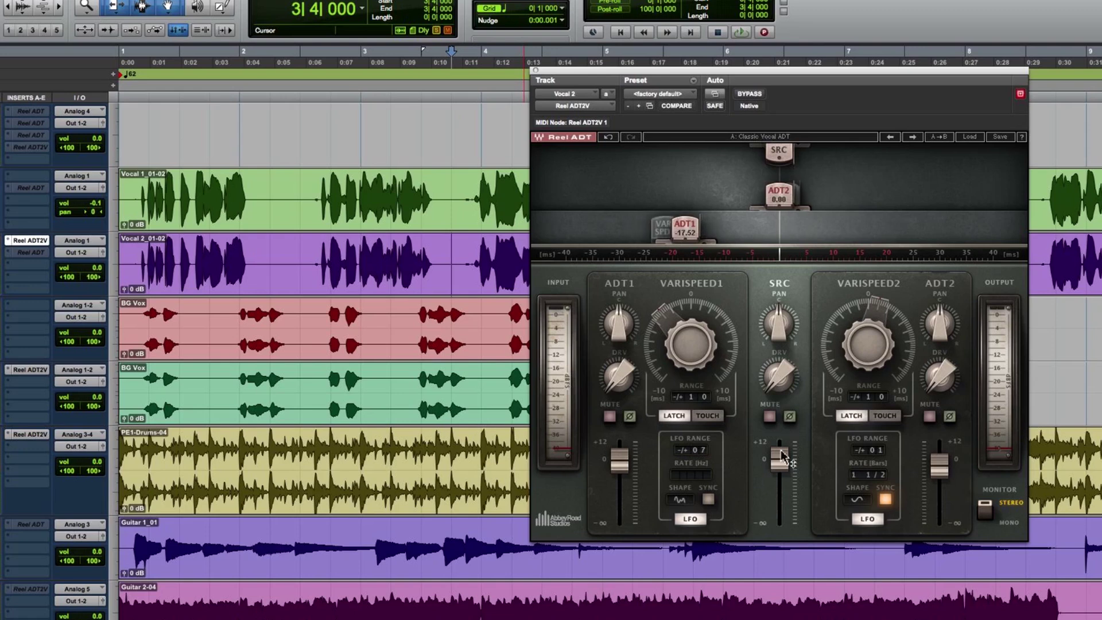
{"action": "mouse_move", "coordinate": [783, 456]}
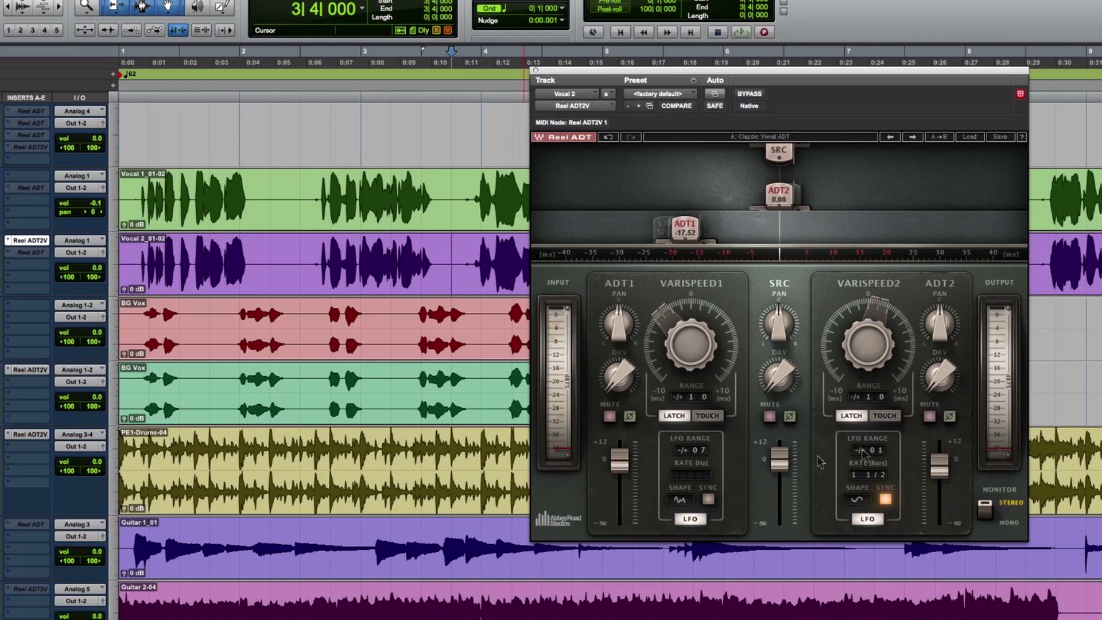
- Mute ADT1 on the Vocal 2 Reel ADT2V and audition the source with ADT2 alone
{"action": "left_click", "coordinate": [611, 418]}
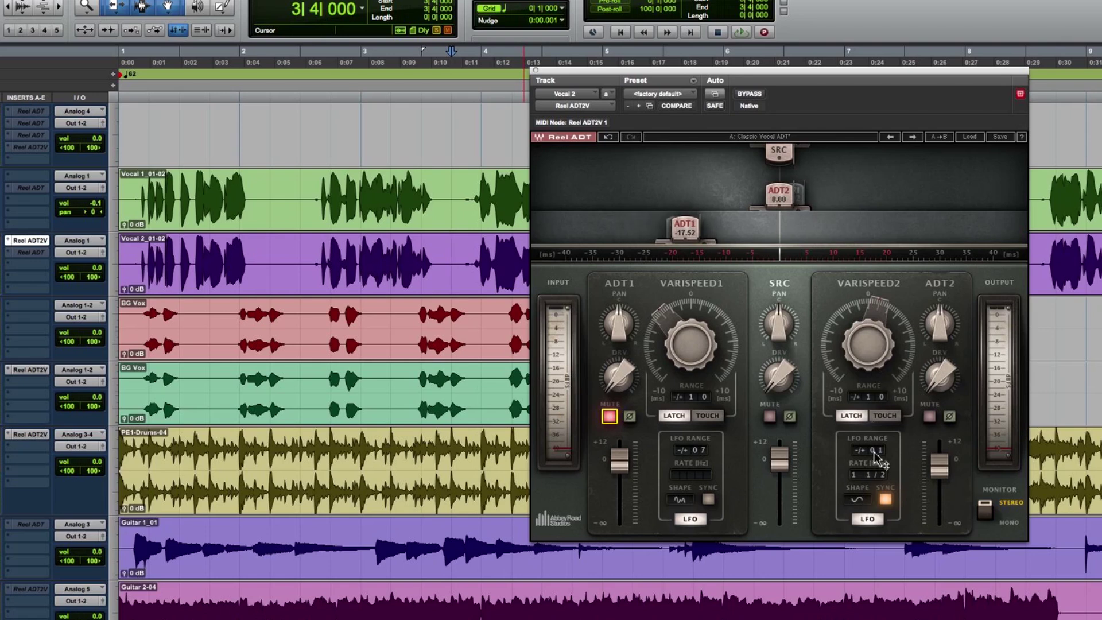
{"action": "mouse_move", "coordinate": [873, 356]}
{"action": "key", "text": "space"}
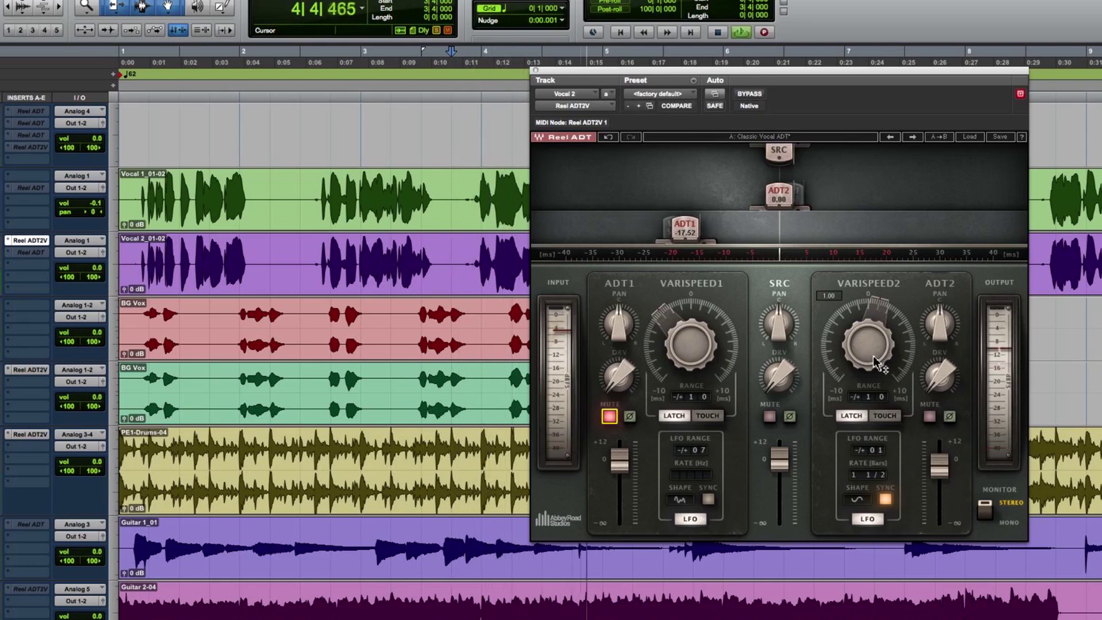
{"action": "key", "text": "space"}
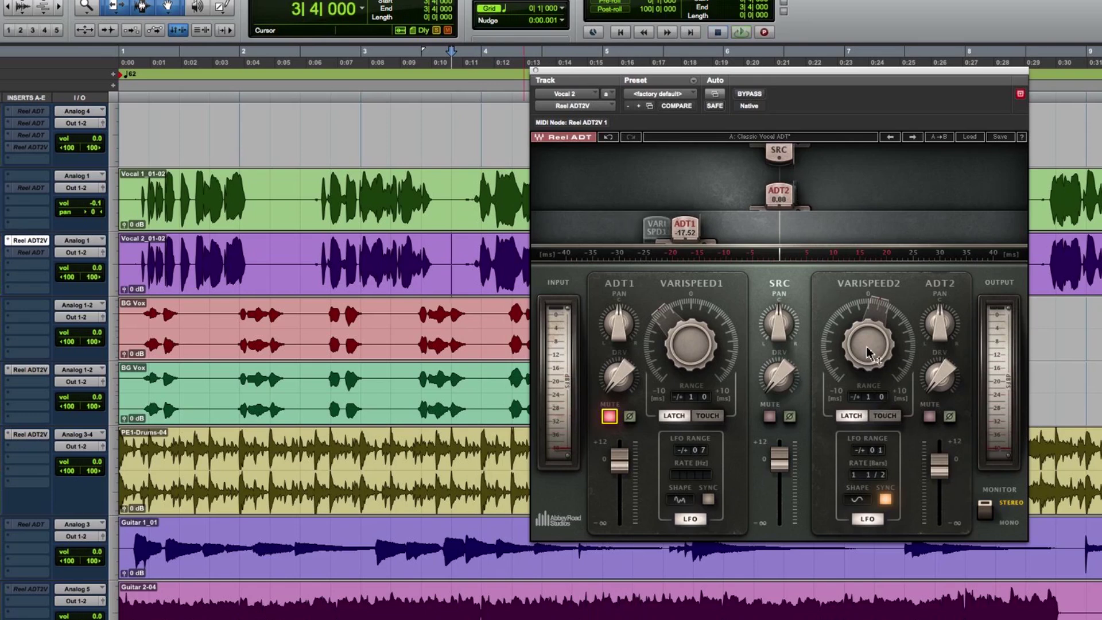
- Centre the Varispeed2 control at 0 and set the synced ADT2 LFO rate to 1/4 bar
{"action": "left_click", "coordinate": [866, 351]}
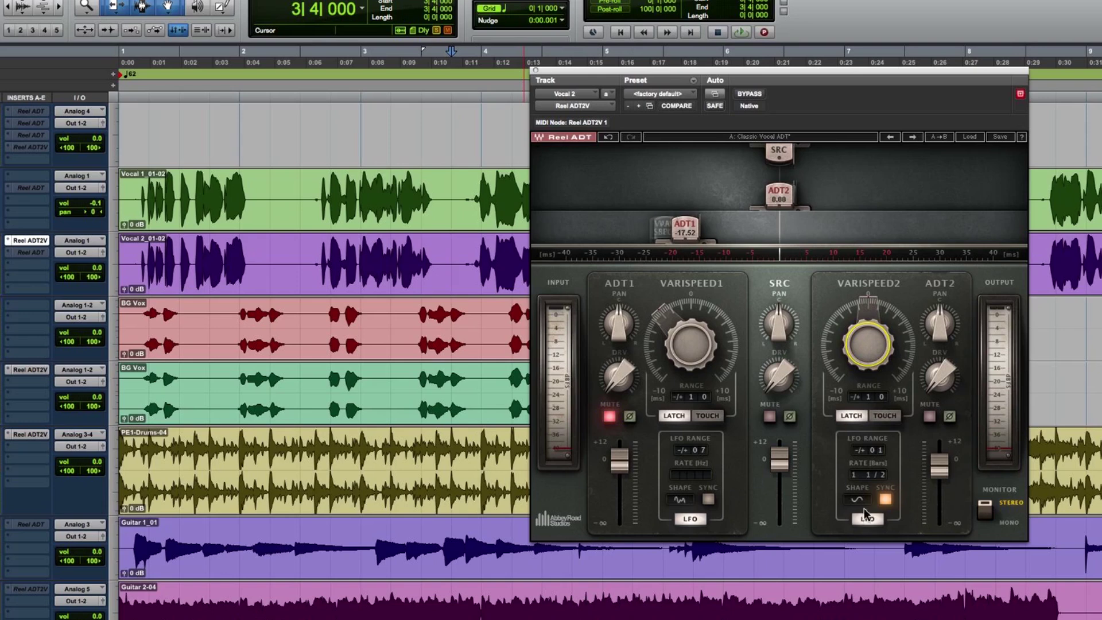
{"action": "left_click", "coordinate": [879, 475]}
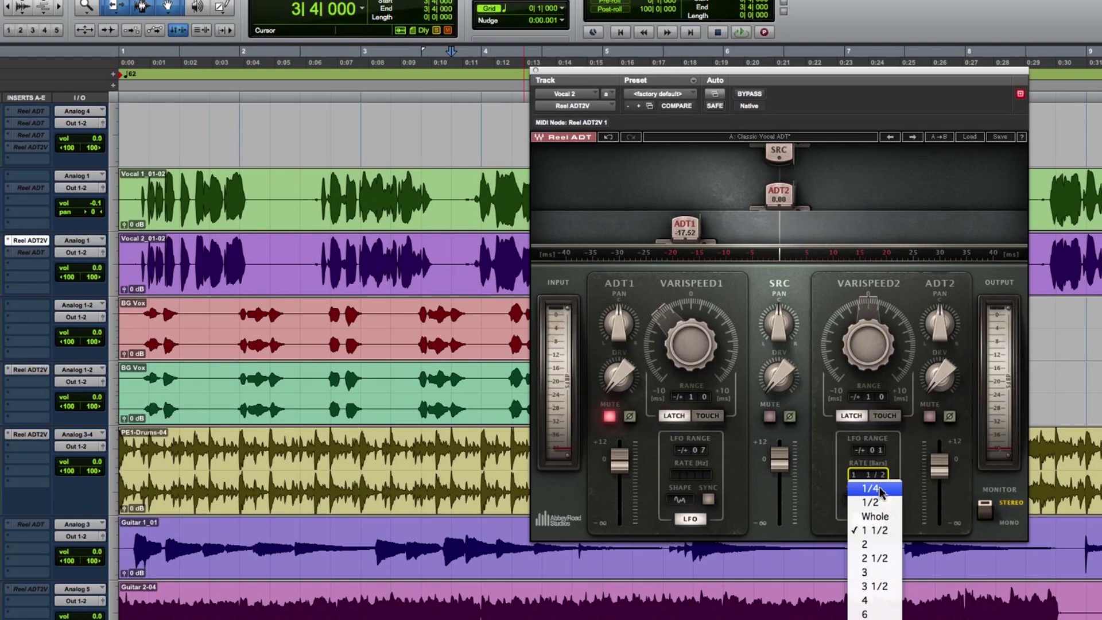
{"action": "left_click", "coordinate": [880, 489]}
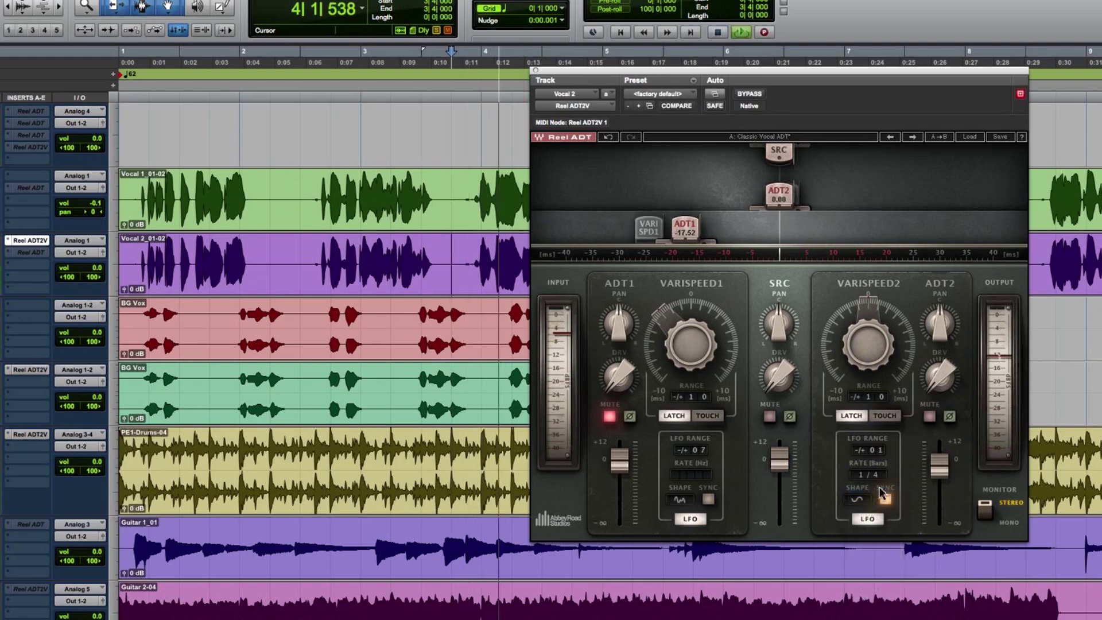
- Try the ADT2 phase inversion and set the ADT2 LFO range to ±2 while auditioning the vocal
{"action": "left_click", "coordinate": [949, 417]}
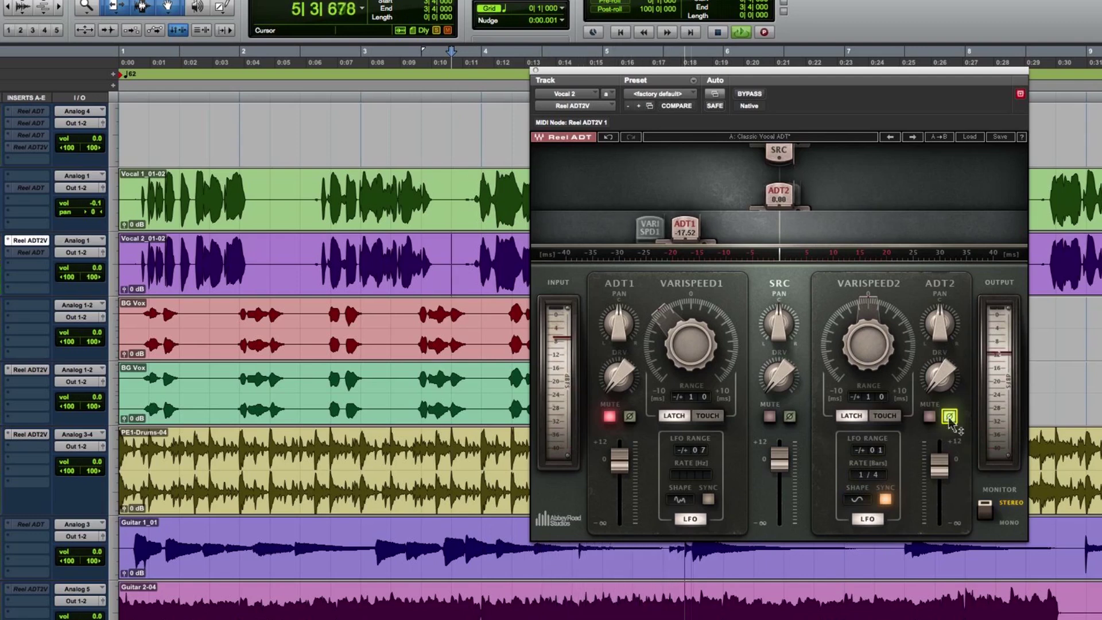
{"action": "left_click", "coordinate": [879, 448]}
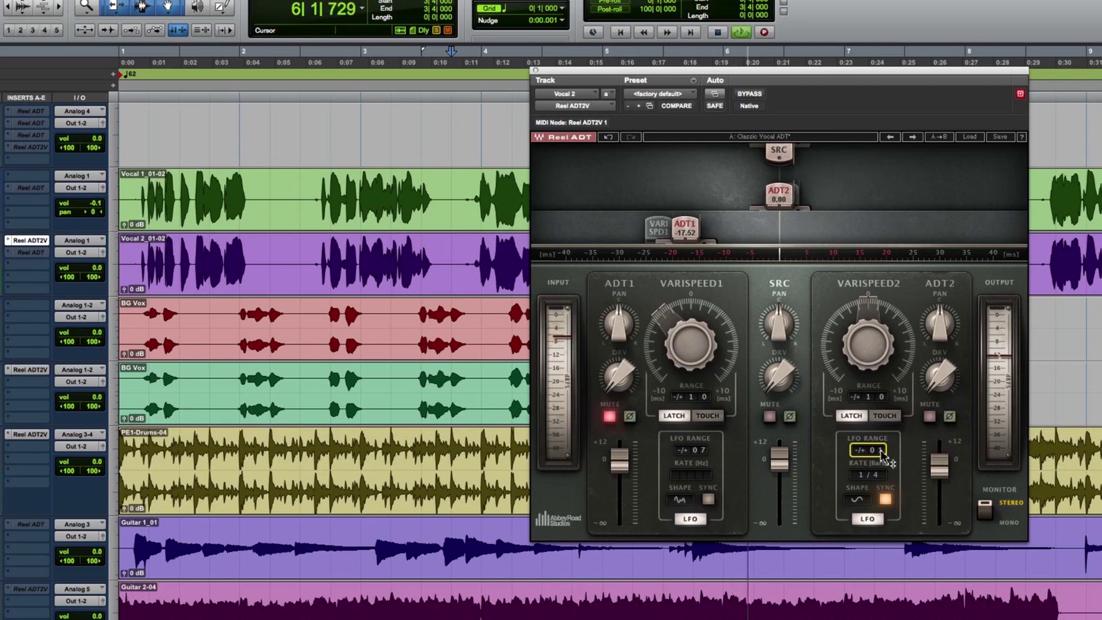
{"action": "left_click_drag", "start_coordinate": [882, 448], "coordinate": [872, 462]}
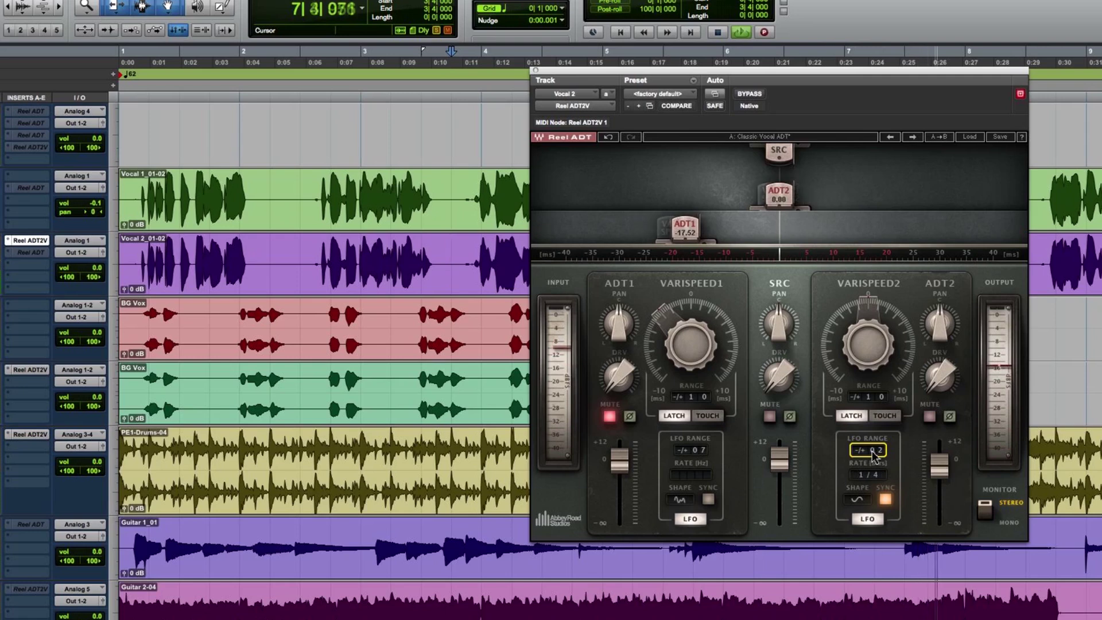
{"action": "key", "text": "space"}
- Set the ADT2 LFO rate to a whole bar and audition the vocal
{"action": "left_click", "coordinate": [871, 475]}
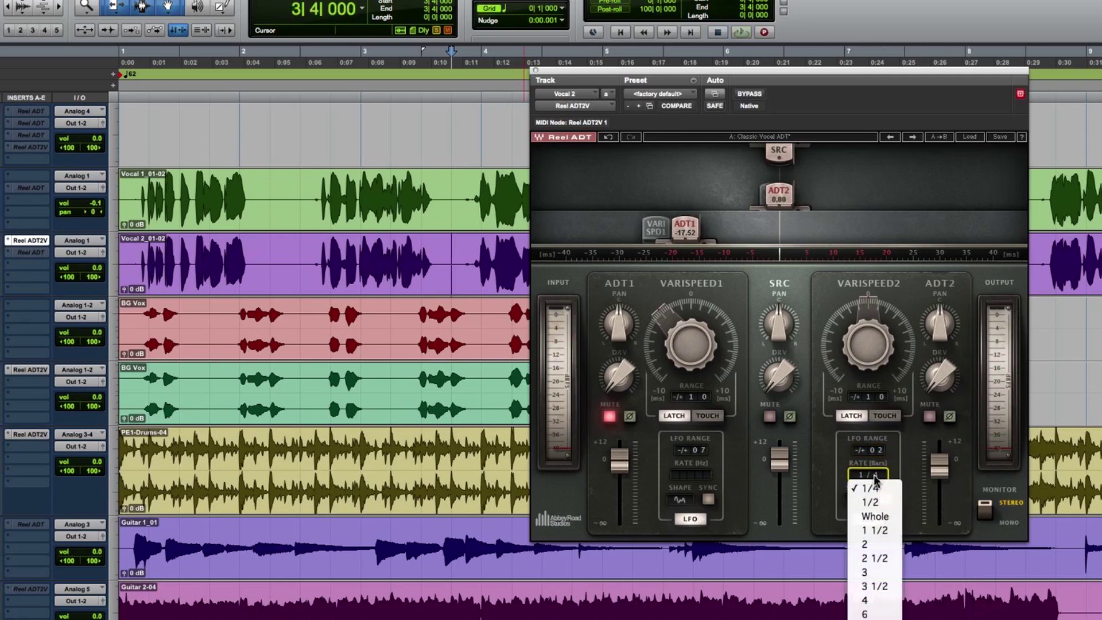
{"action": "left_click", "coordinate": [876, 516]}
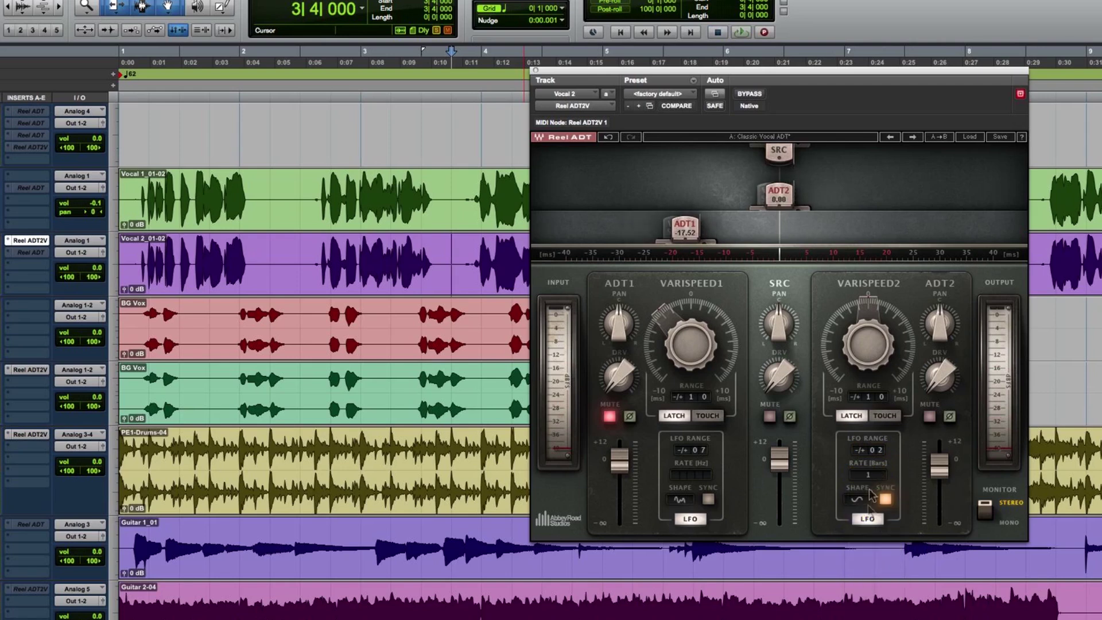
{"action": "key", "text": "space"}
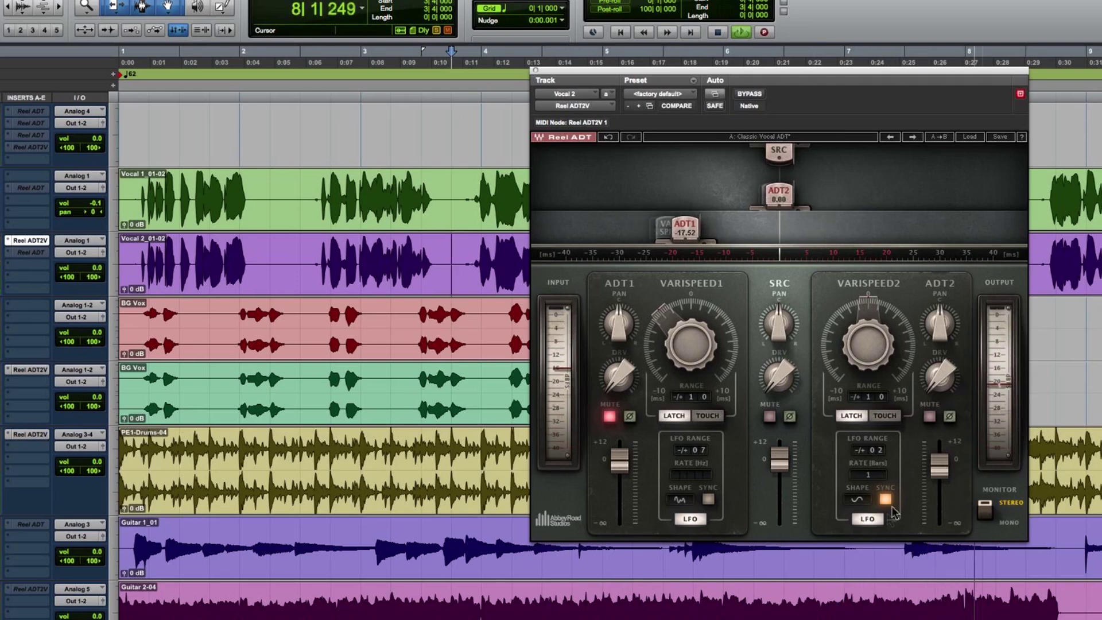
- Change the ADT2 LFO waveform shape during playback, stop the audition, and unmute ADT1
{"action": "left_click", "coordinate": [857, 501]}
{"action": "left_click", "coordinate": [879, 438]}
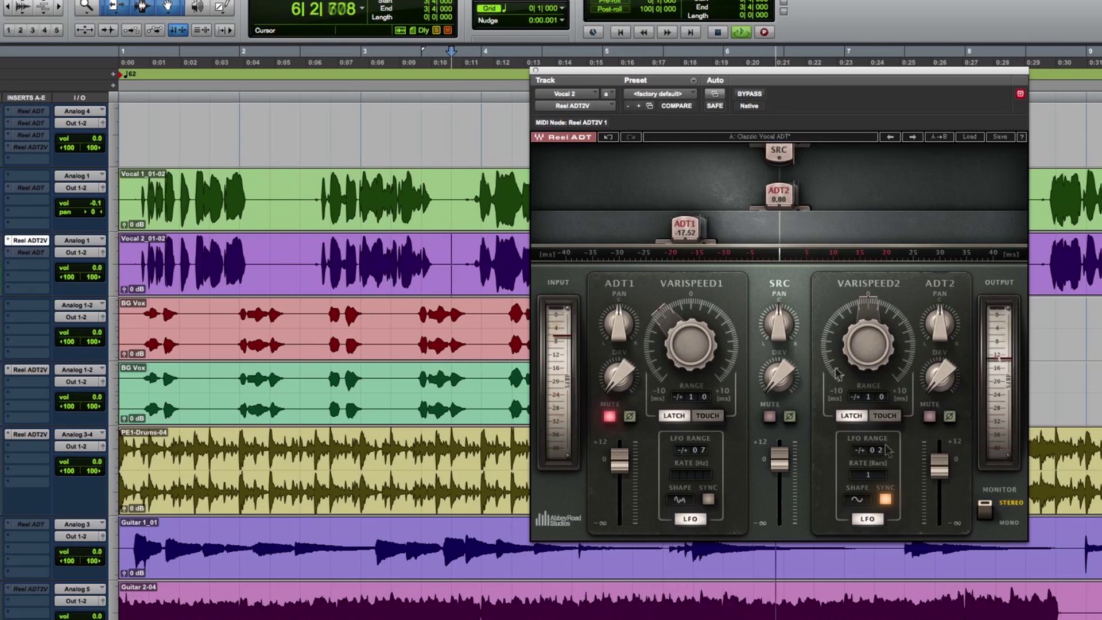
{"action": "key", "text": "space"}
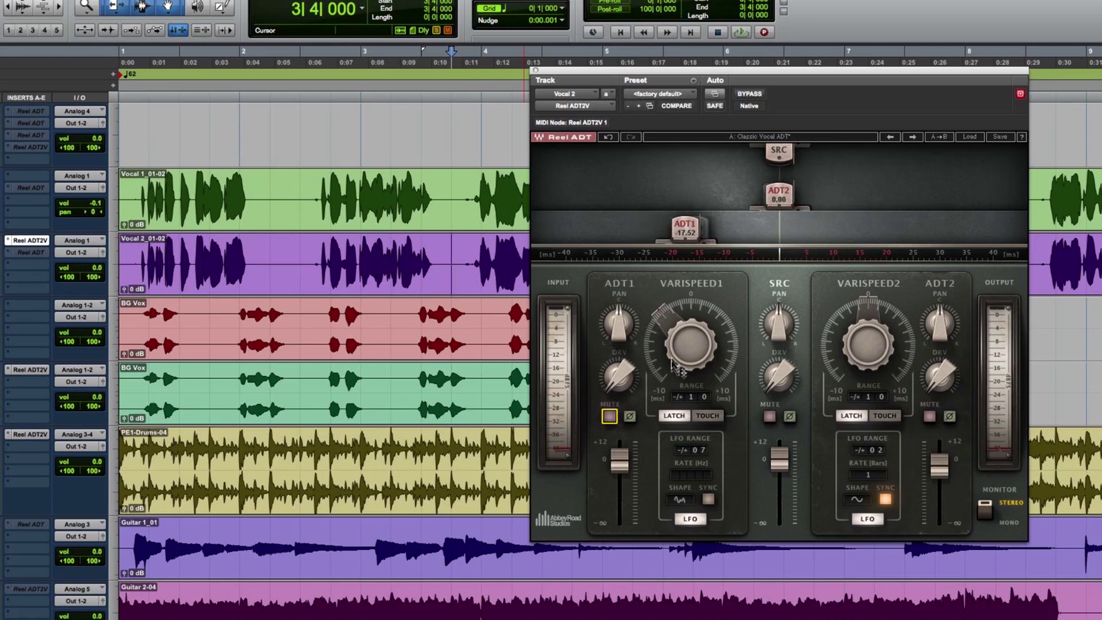
- Set the ADT1 LFO range to ±6 and lower the ADT1 level fader while auditioning the vocal
{"action": "left_click", "coordinate": [699, 452]}
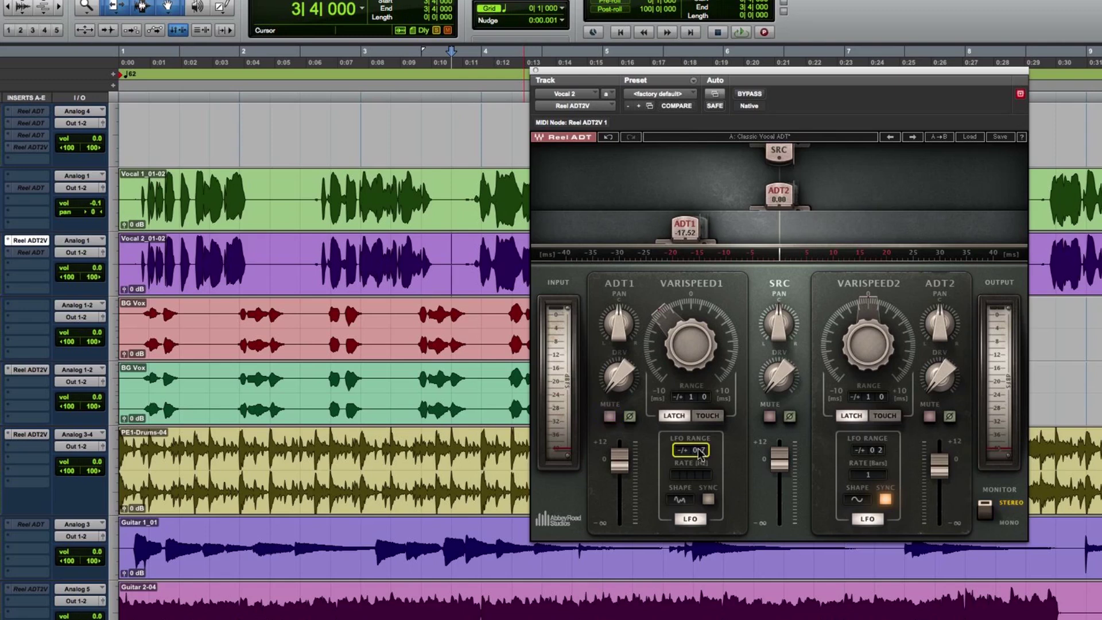
{"action": "left_click_drag", "start_coordinate": [619, 460], "coordinate": [620, 473]}
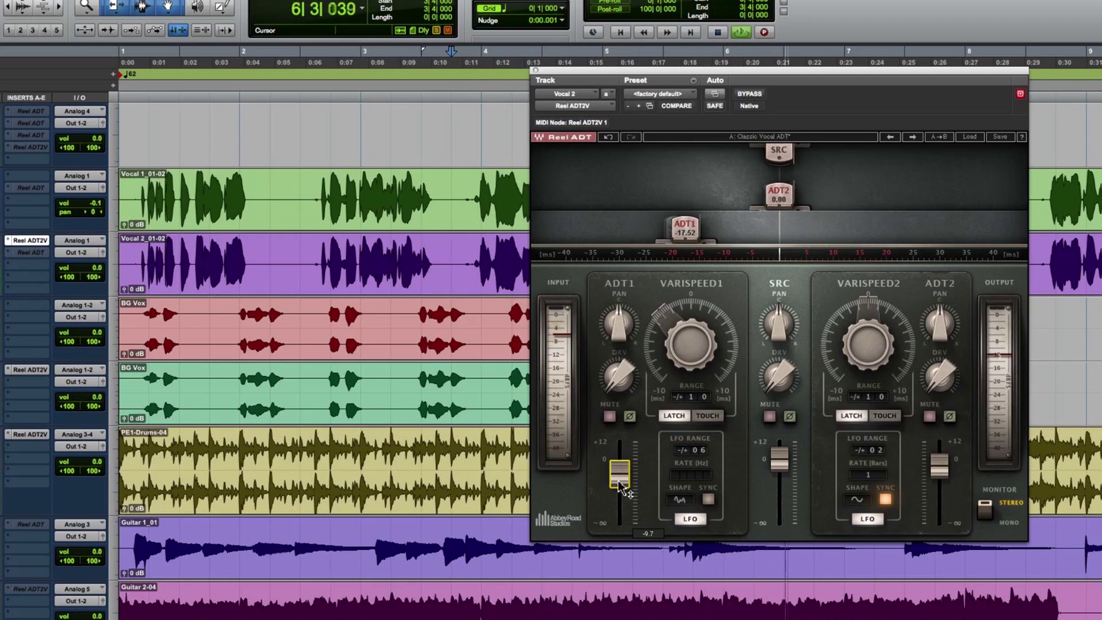
{"action": "key", "text": "space"}
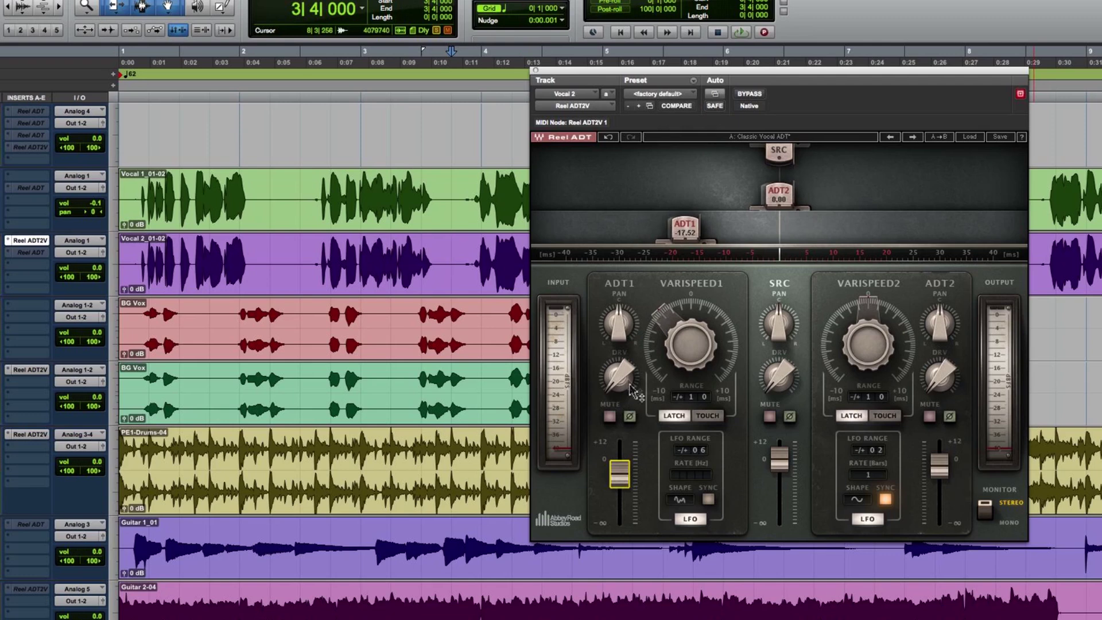
- Pan ADT1 fully left to -100 and audition Vocal 2 with it
{"action": "mouse_move", "coordinate": [623, 377]}
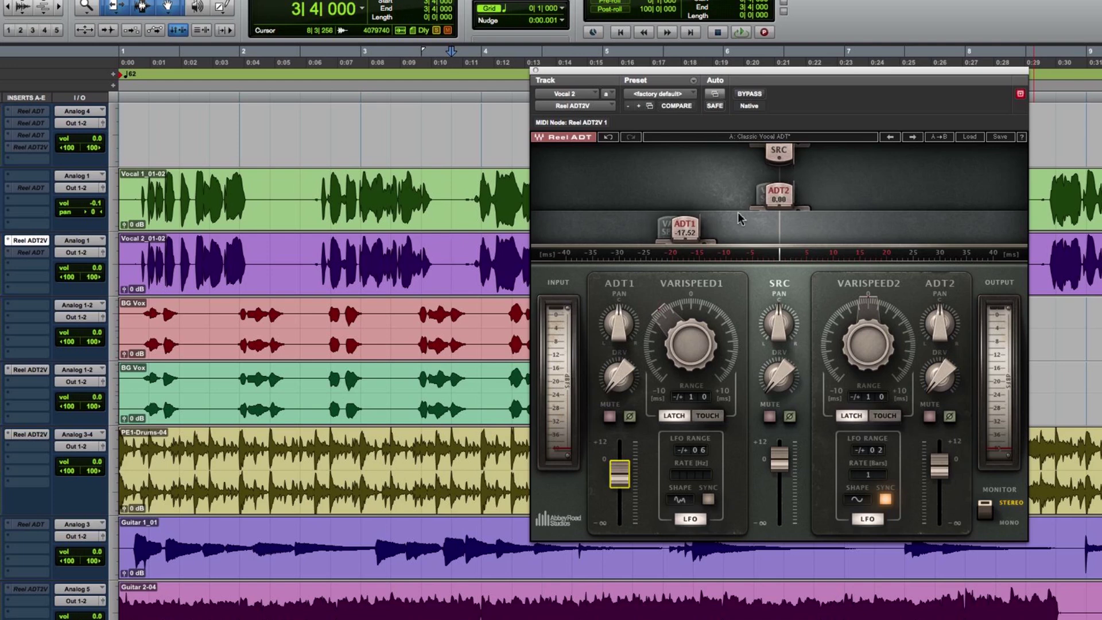
{"action": "left_click", "coordinate": [253, 184]}
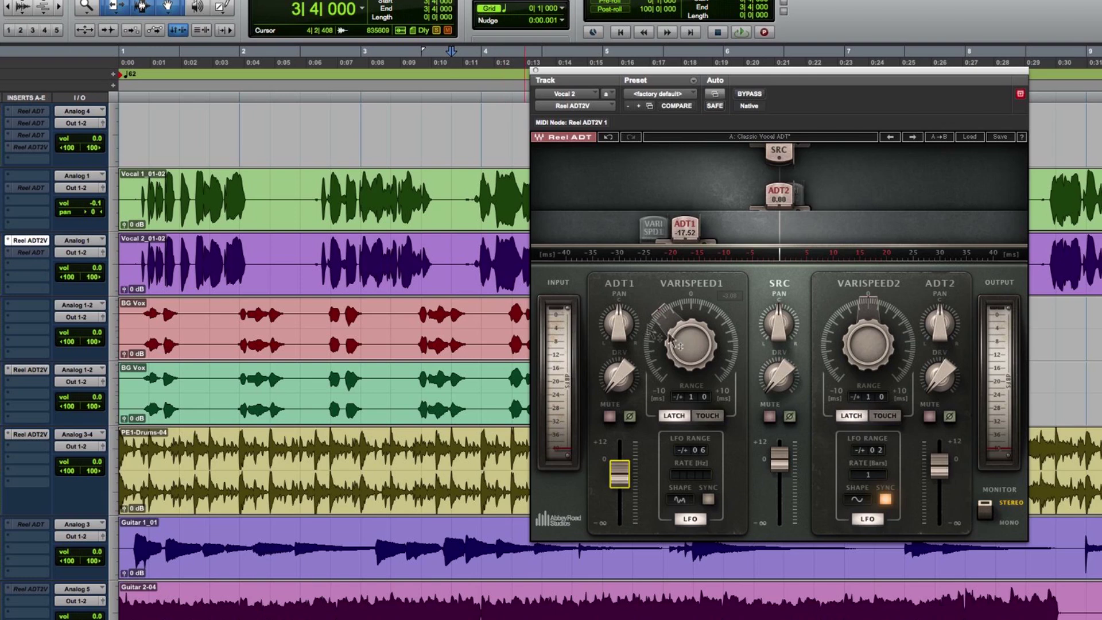
{"action": "left_click", "coordinate": [626, 319]}
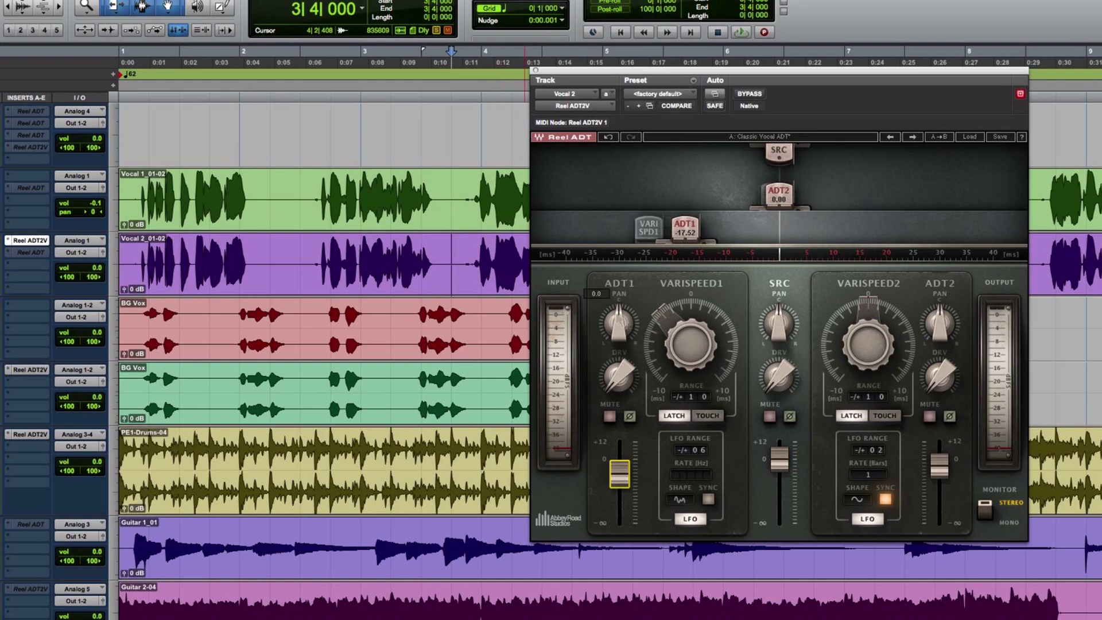
{"action": "left_click", "coordinate": [617, 317]}
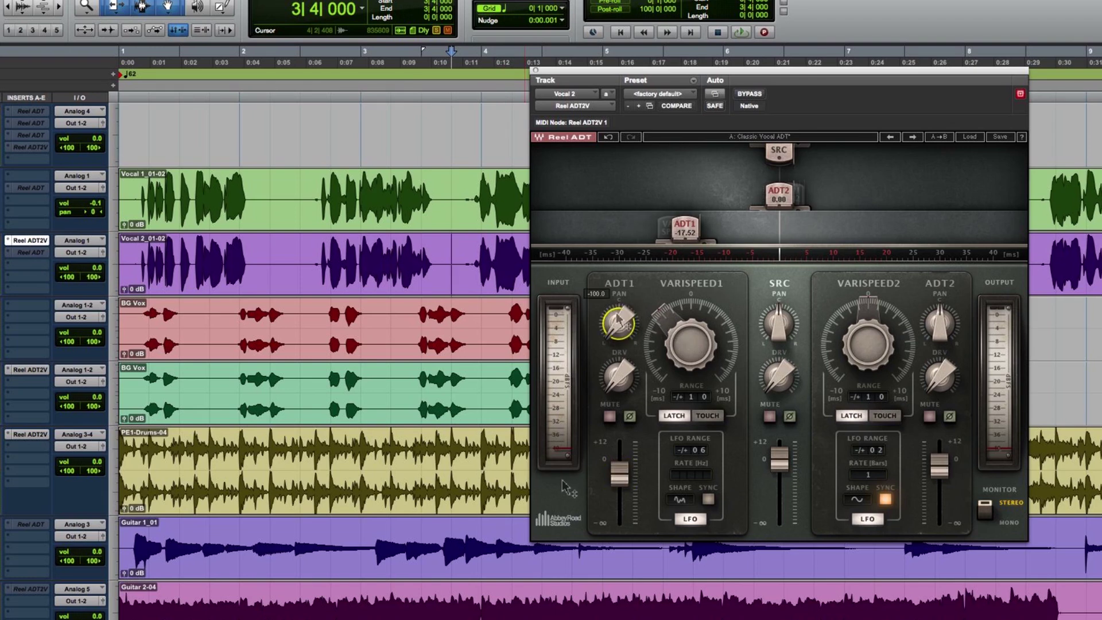
{"action": "key", "text": "space"}
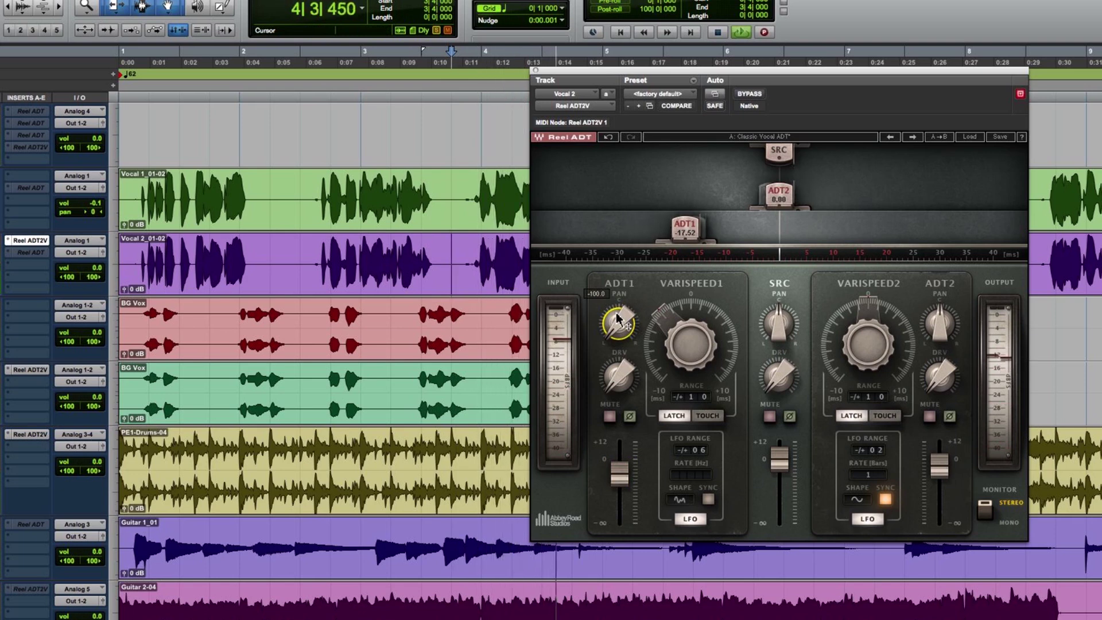
{"action": "key", "text": "space"}
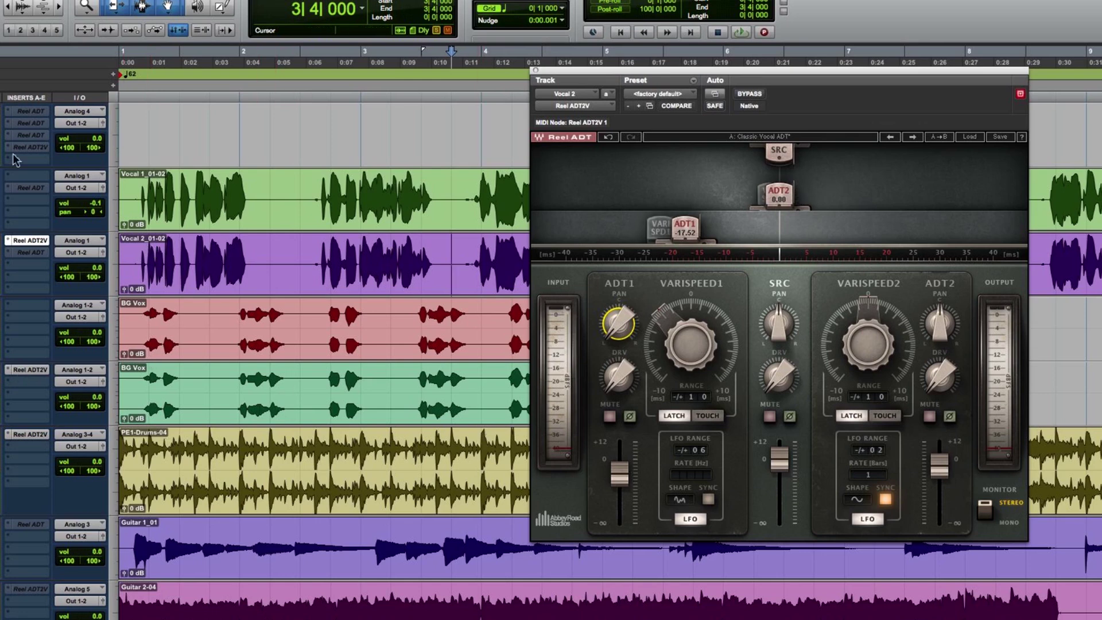
- Open the Reel ADT2V on the background vocals, bypass it, and audition the dry vocals from 1|1|000
{"action": "left_click", "coordinate": [24, 367]}
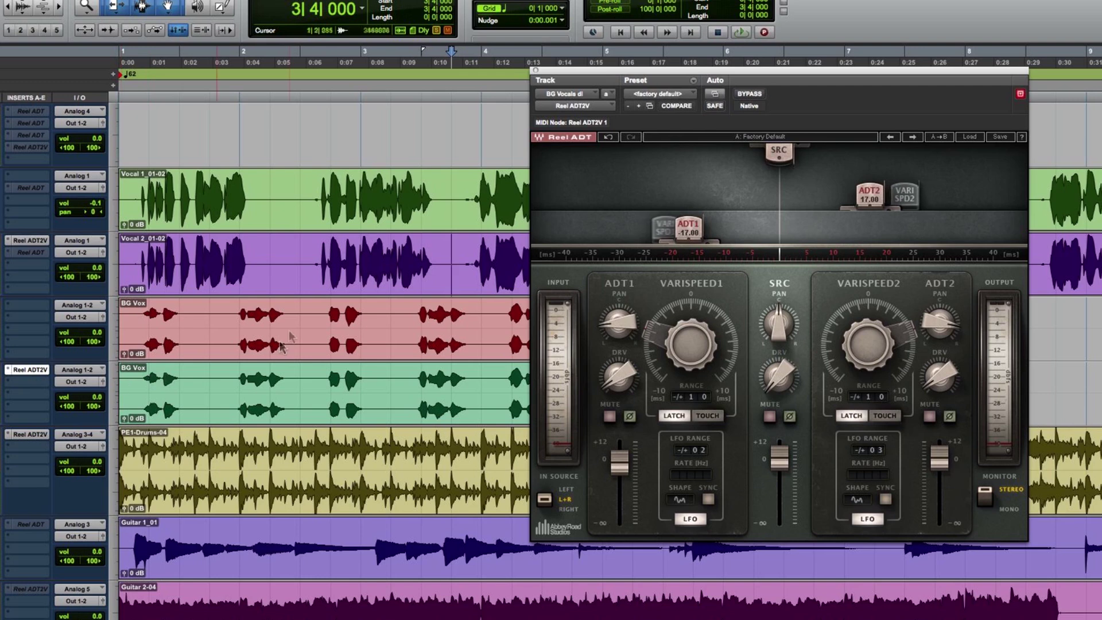
{"action": "left_click", "coordinate": [739, 96]}
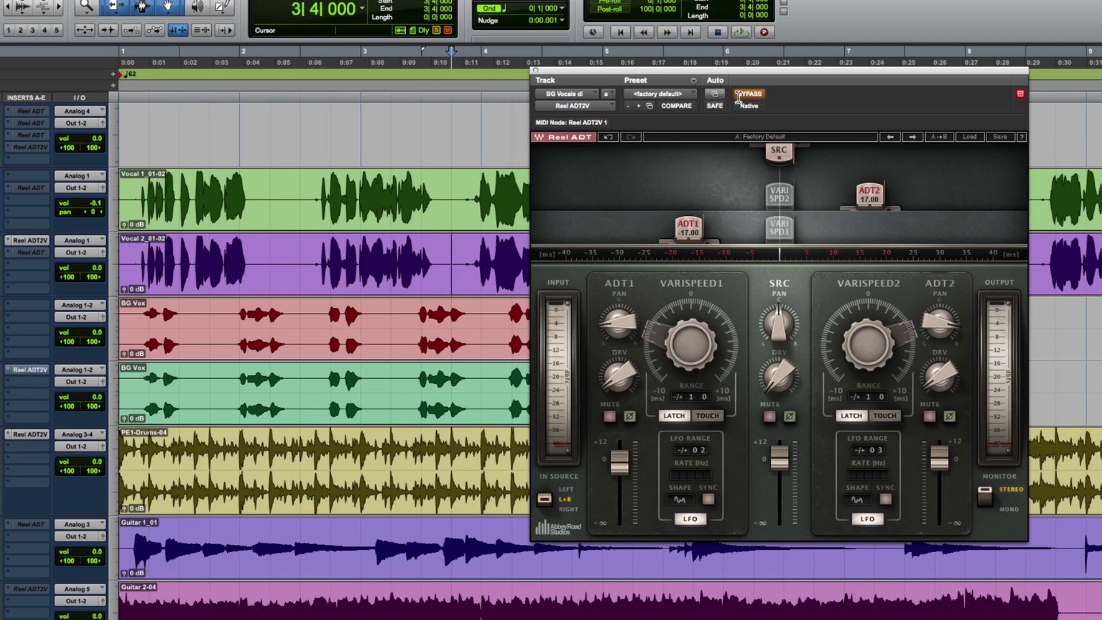
{"action": "key", "text": "space"}
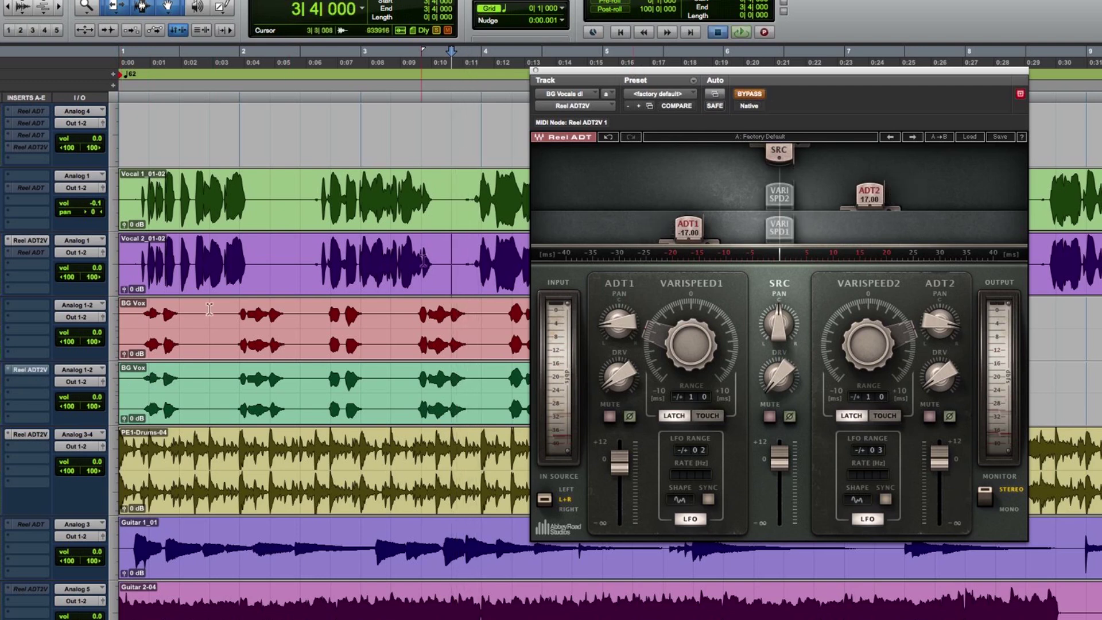
{"action": "left_click", "coordinate": [126, 313]}
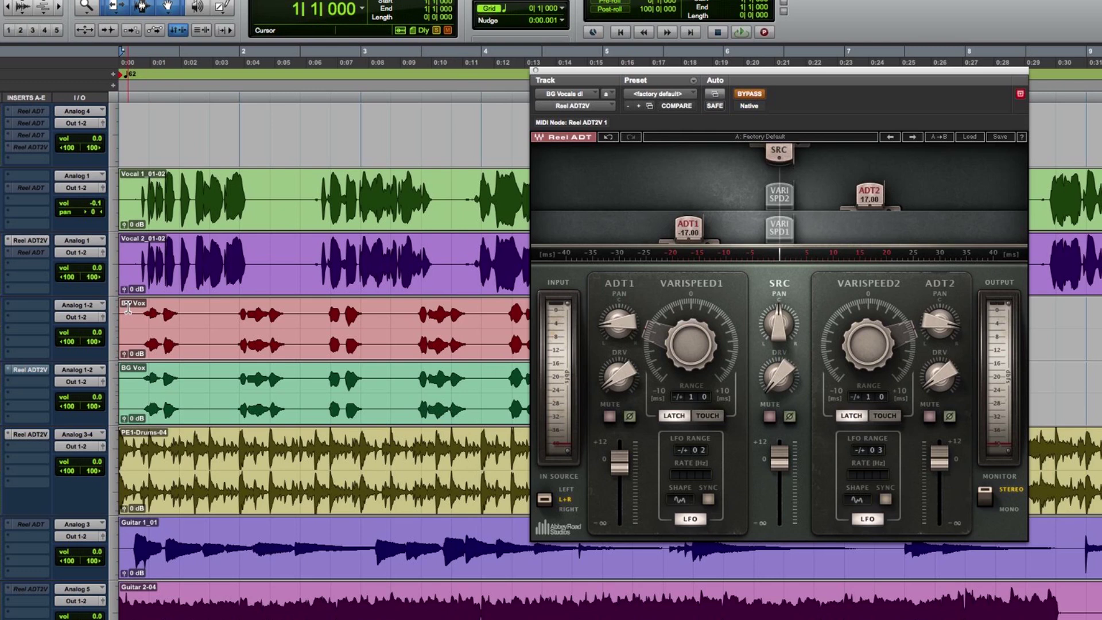
{"action": "key", "text": "space"}
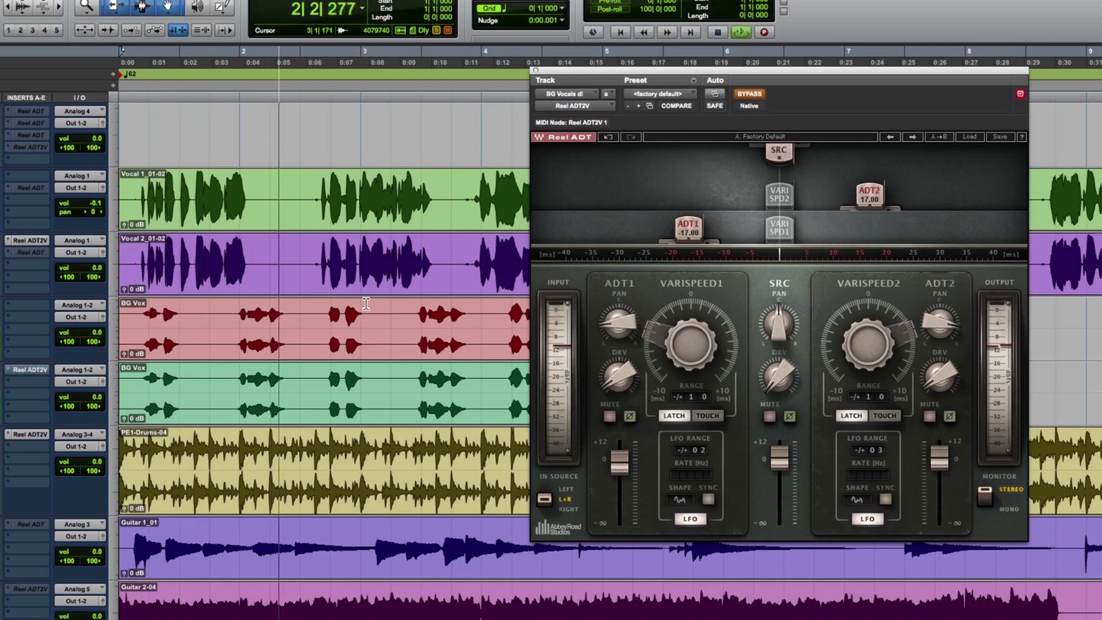
{"action": "key", "text": "space"}
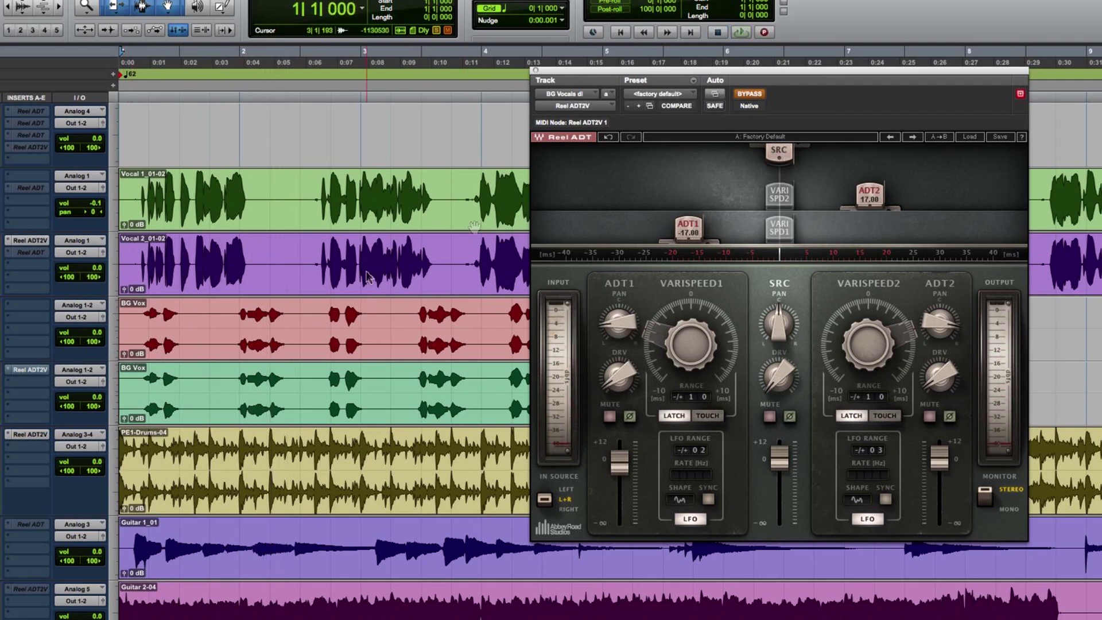
- Take the background vocals' Reel ADT2V out of bypass, mute its SRC signal, and audition the two ADT voices
{"action": "left_click", "coordinate": [747, 94]}
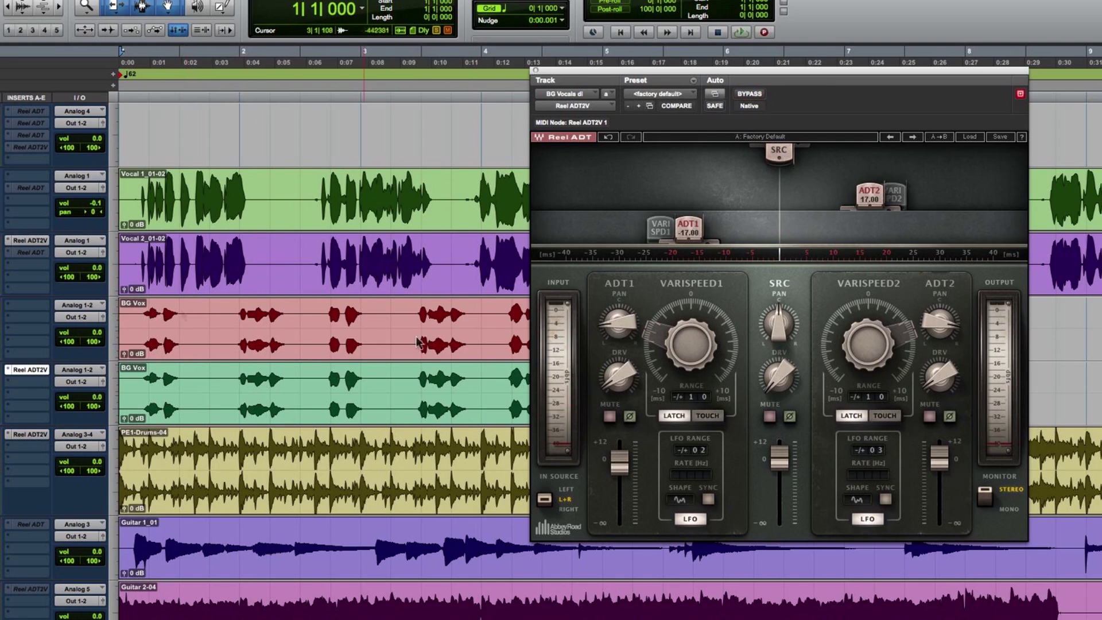
{"action": "left_click", "coordinate": [768, 417]}
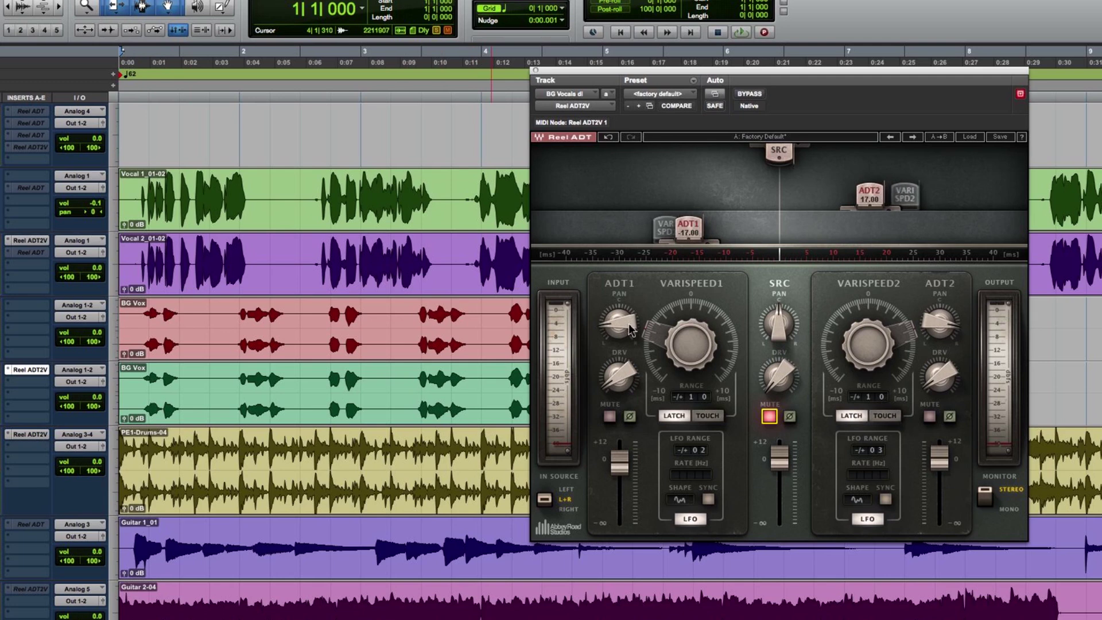
{"action": "key", "text": "space"}
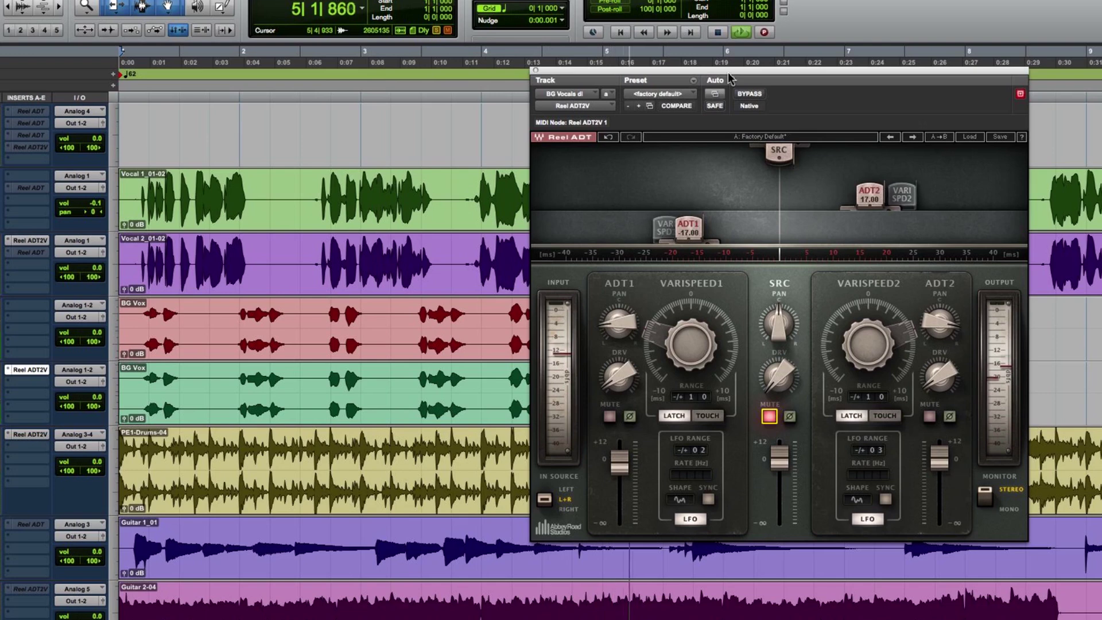
{"action": "key", "text": "space"}
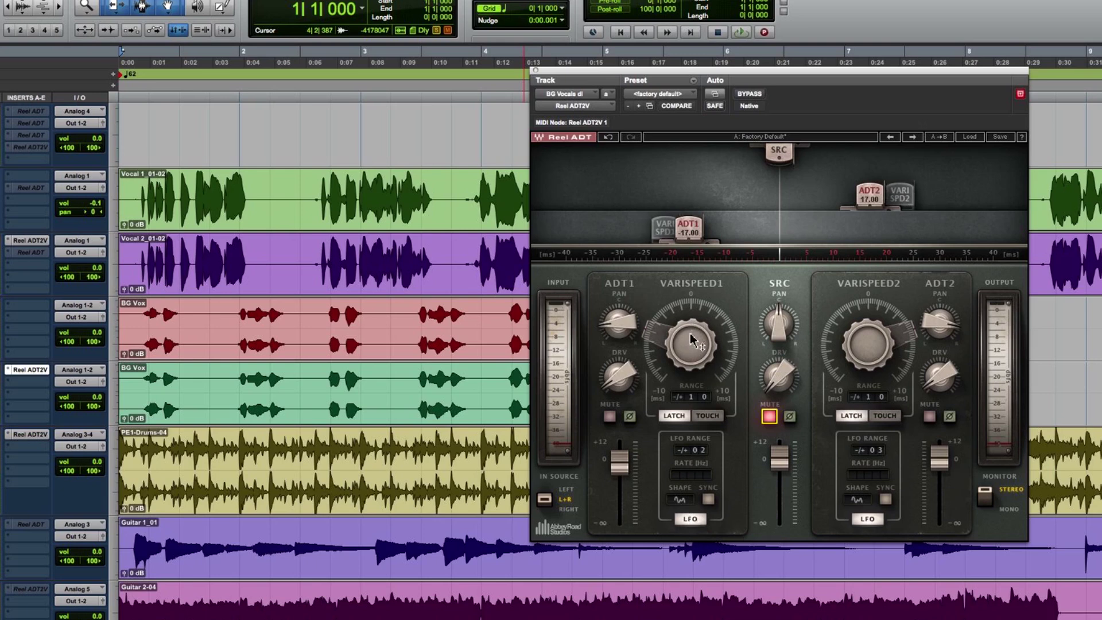
- Turn off the ADT1 LFO on the background vocals' Reel ADT2V
{"action": "mouse_move", "coordinate": [691, 338]}
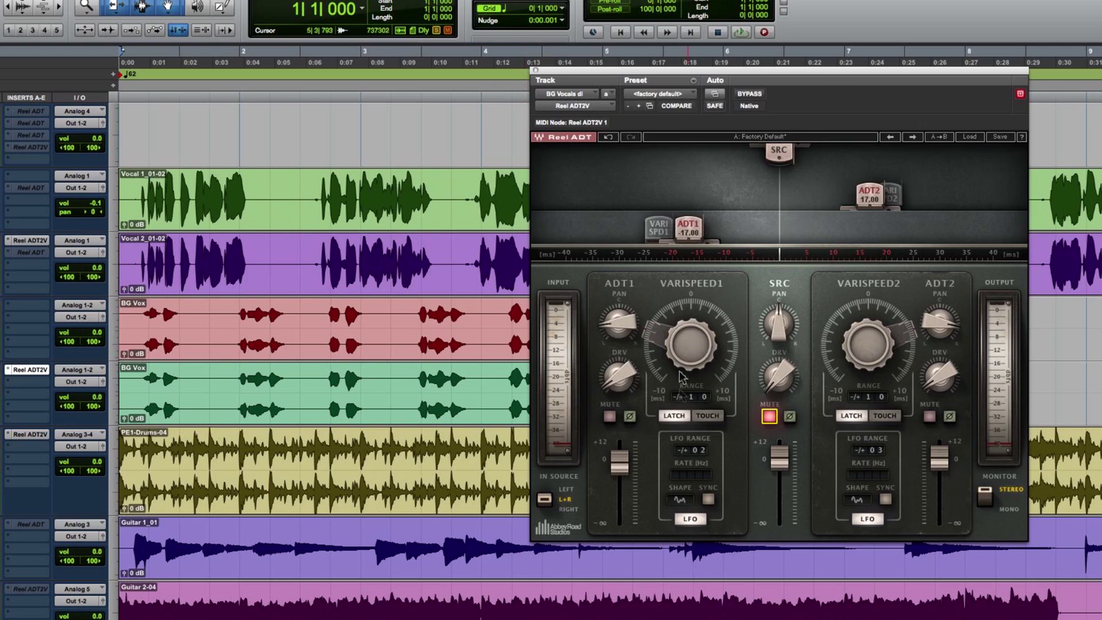
{"action": "left_click", "coordinate": [688, 519]}
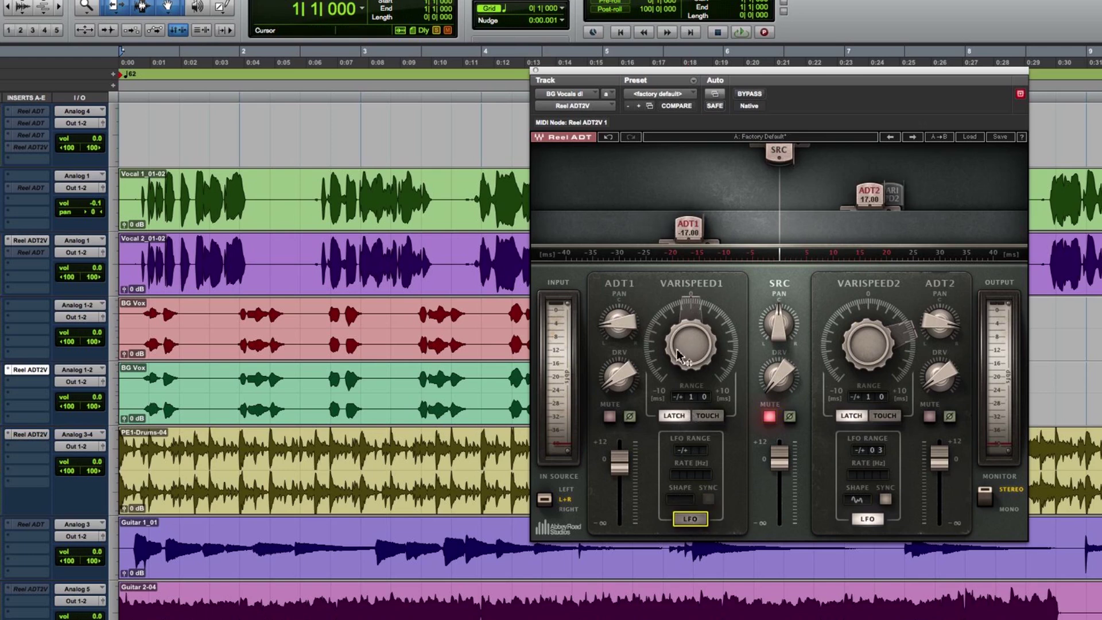
- Try moving Varispeed 1 and switching it to Touch mode on the background vocals, and undo the changes
{"action": "mouse_move", "coordinate": [677, 349]}
{"action": "left_mouse_down"}
{"action": "mouse_move", "coordinate": [638, 429]}
{"action": "mouse_move", "coordinate": [641, 416]}
{"action": "left_mouse_up"}
{"action": "left_click", "coordinate": [707, 415]}
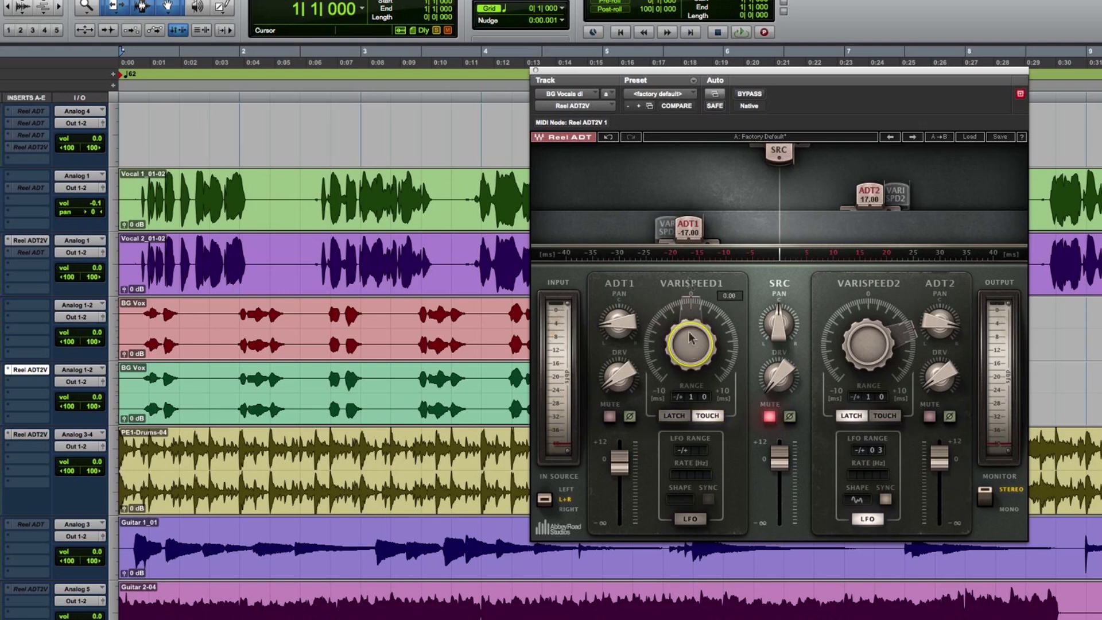
{"action": "left_click", "coordinate": [608, 137]}
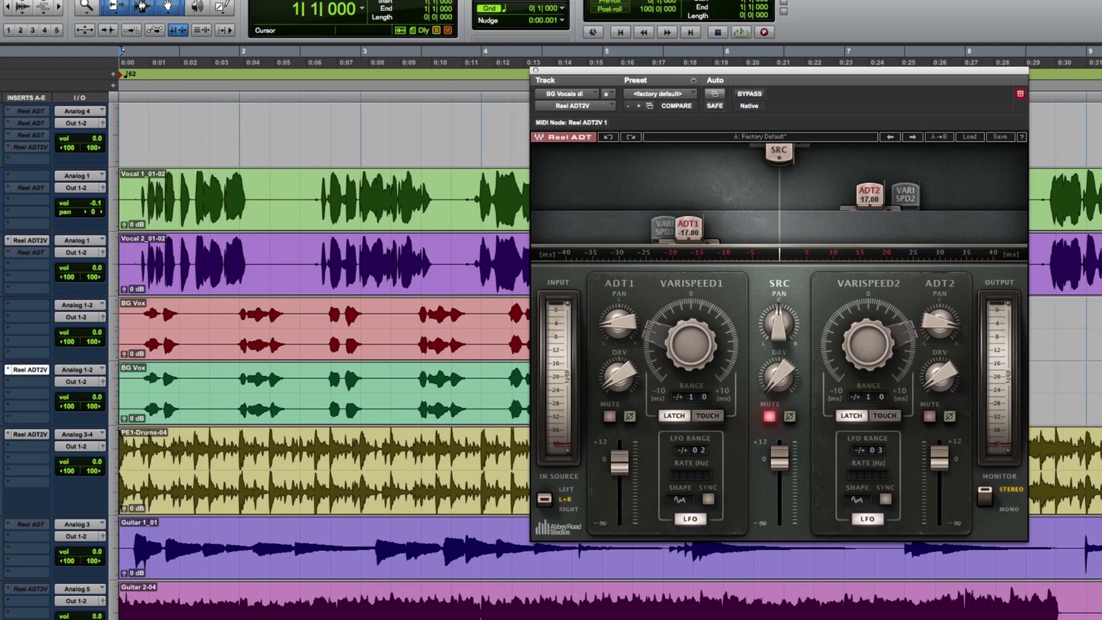
- Open the Reel ADT2V on the PE1-Drums track, bypass it, and audition the dry drums
{"action": "left_click", "coordinate": [28, 434]}
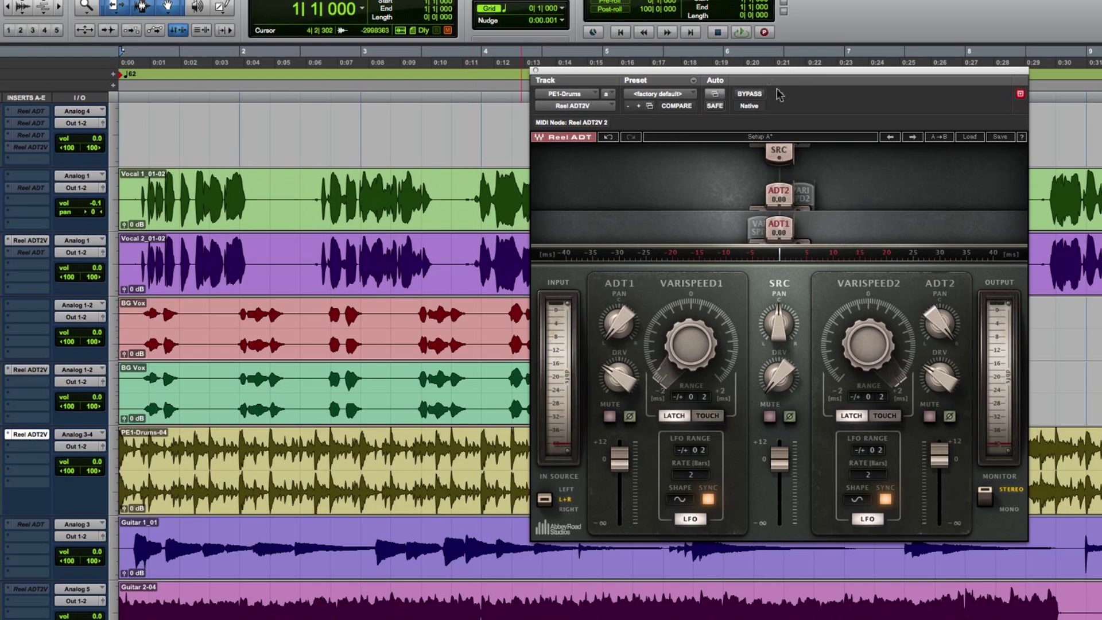
{"action": "left_click", "coordinate": [751, 95]}
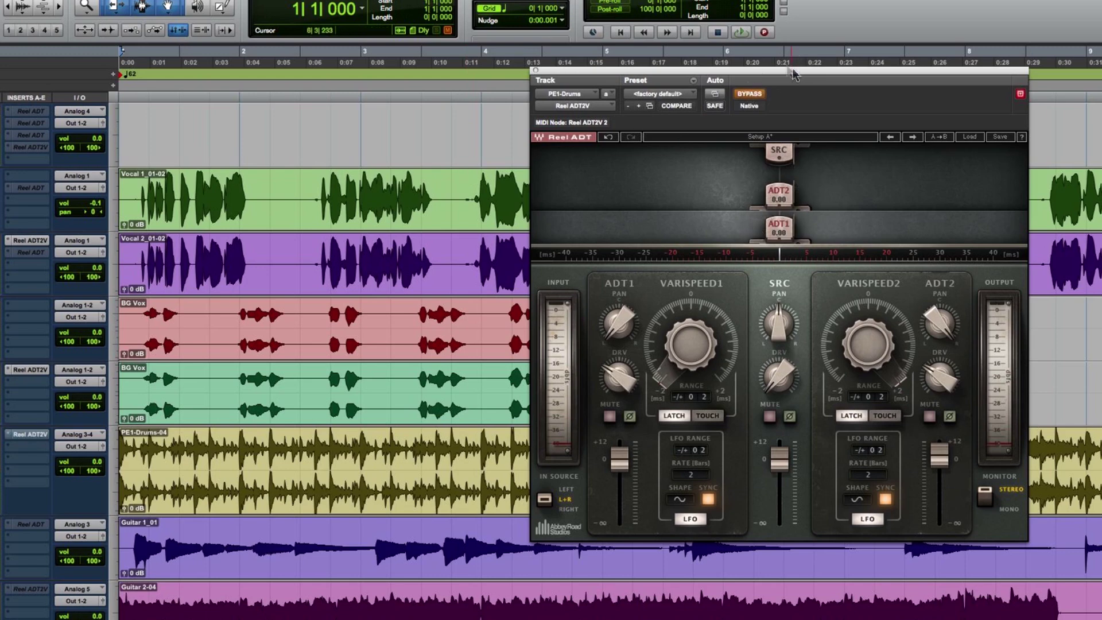
{"action": "left_click_drag", "start_coordinate": [793, 74], "coordinate": [758, 50]}
{"action": "key", "text": "space"}
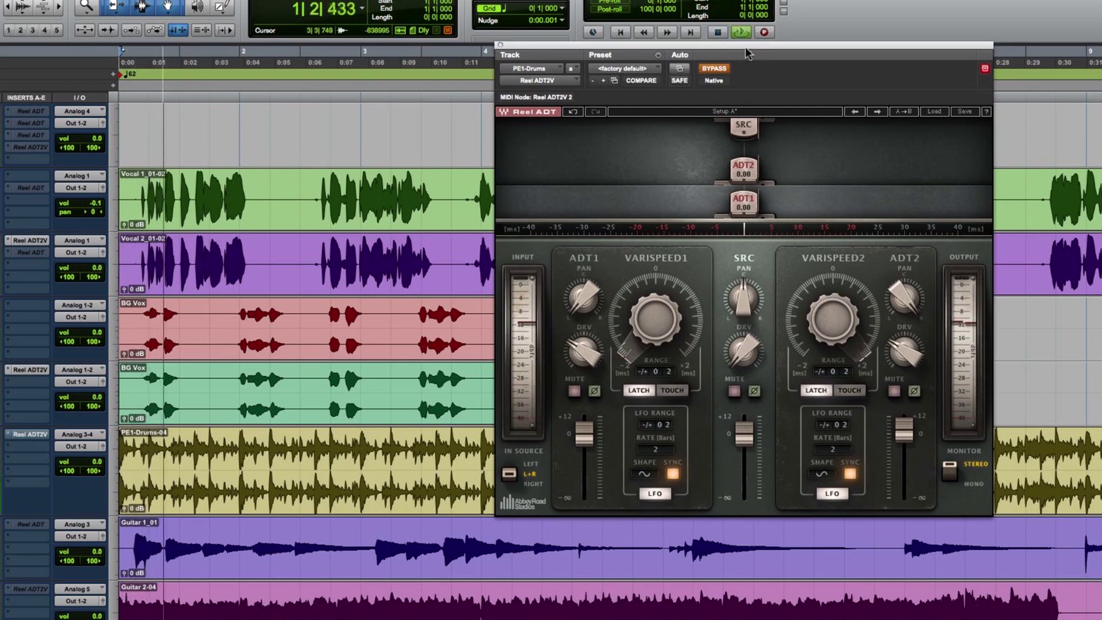
{"action": "left_click_drag", "start_coordinate": [746, 47], "coordinate": [685, 55]}
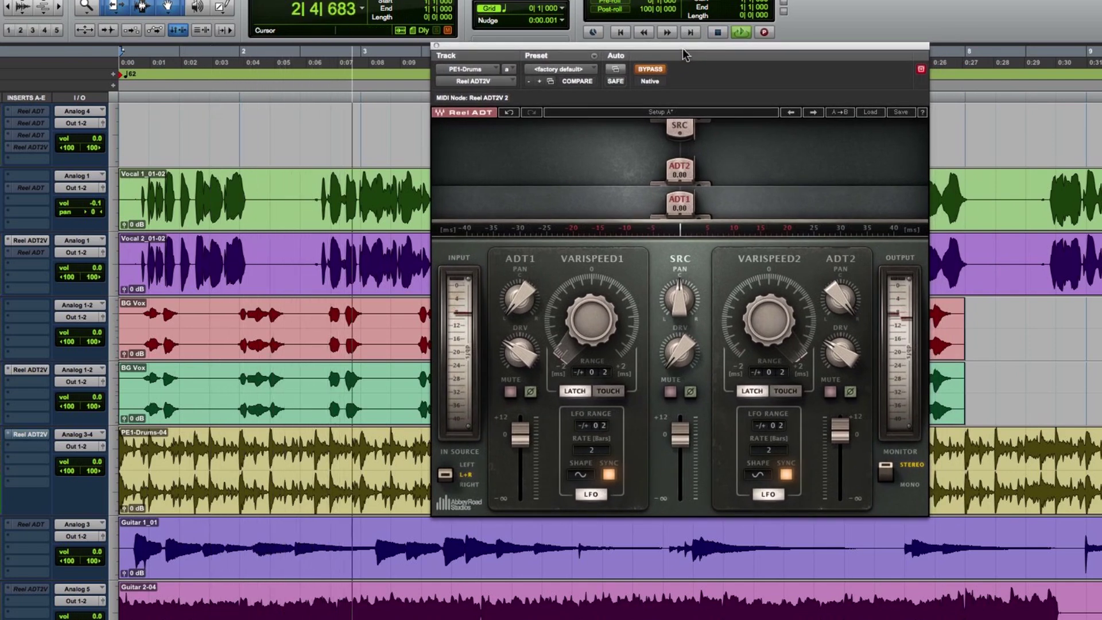
{"action": "key", "text": "space"}
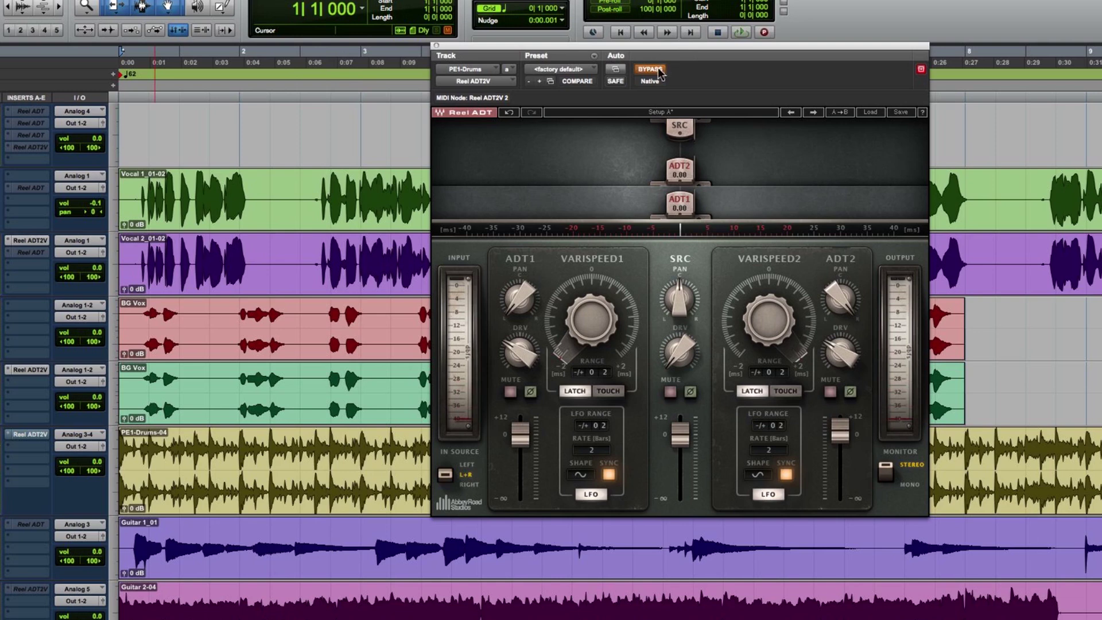
- Take the drums' Reel ADT2V out of bypass and audition the drums with the effect
{"action": "left_click", "coordinate": [657, 69]}
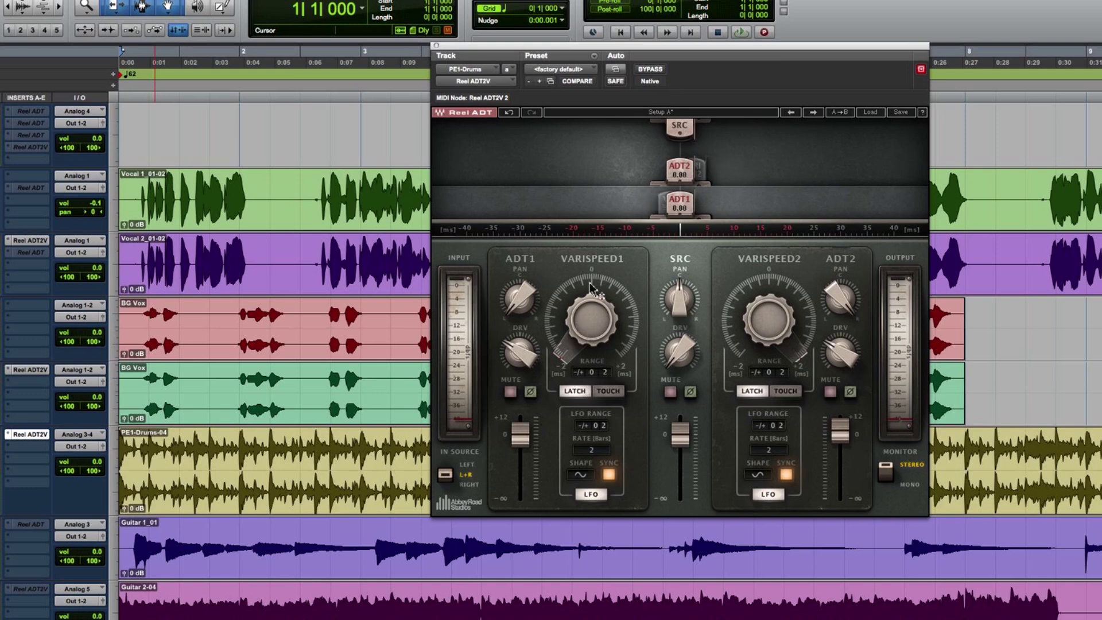
{"action": "left_click", "coordinate": [582, 331]}
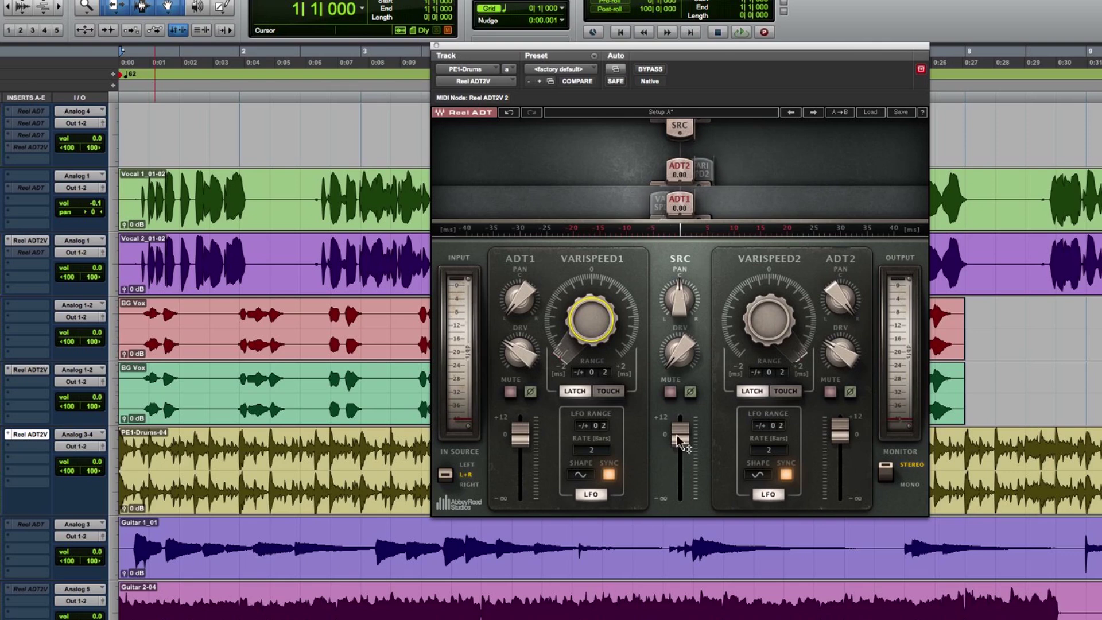
{"action": "mouse_move", "coordinate": [677, 439]}
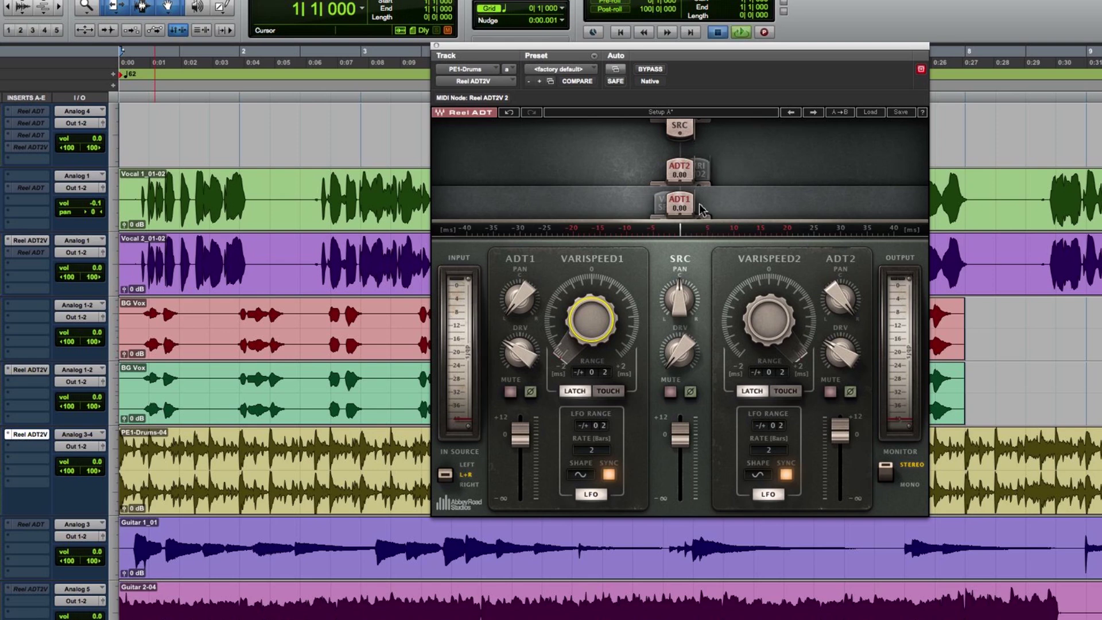
{"action": "key", "text": "space"}
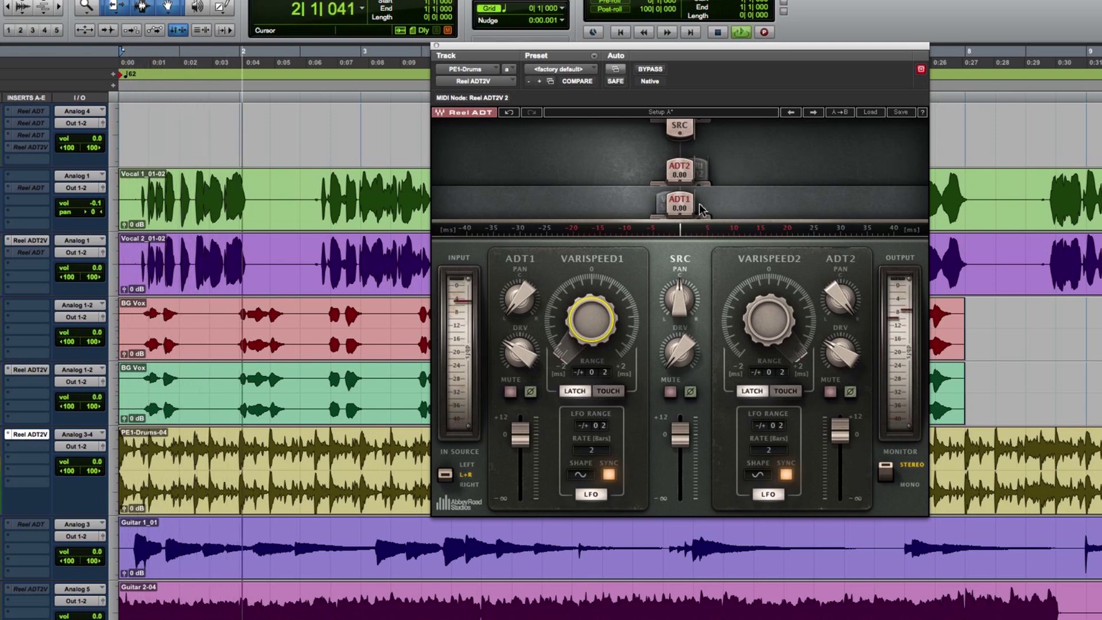
{"action": "key", "text": "space"}
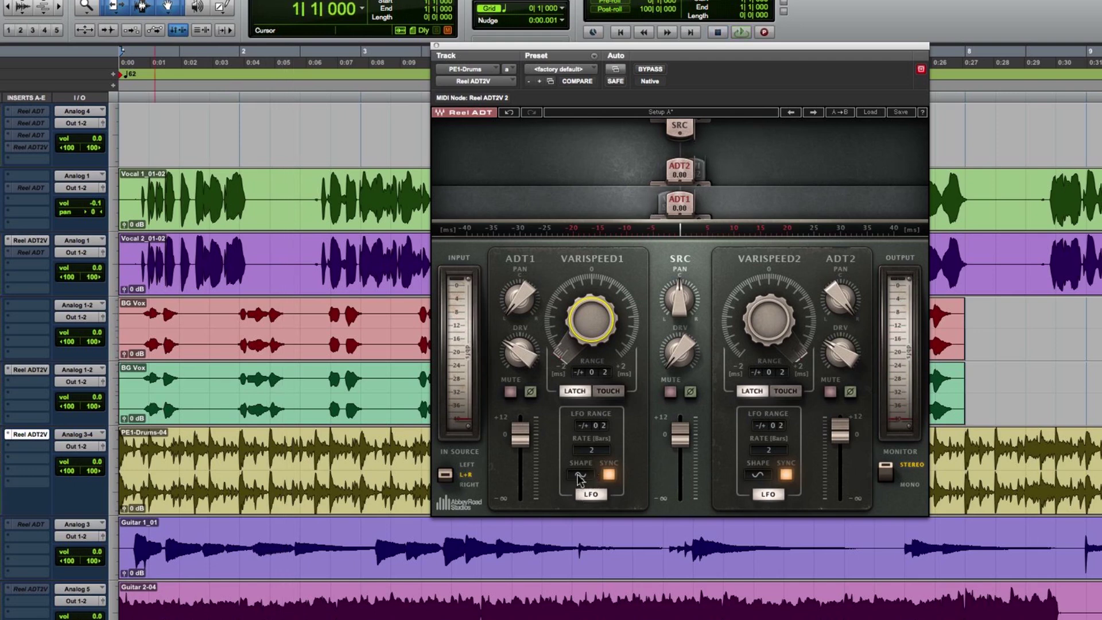
- Look through the ADT1 LFO shape options, leave Sine Up selected, and audition the drums
{"action": "left_click", "coordinate": [581, 476]}
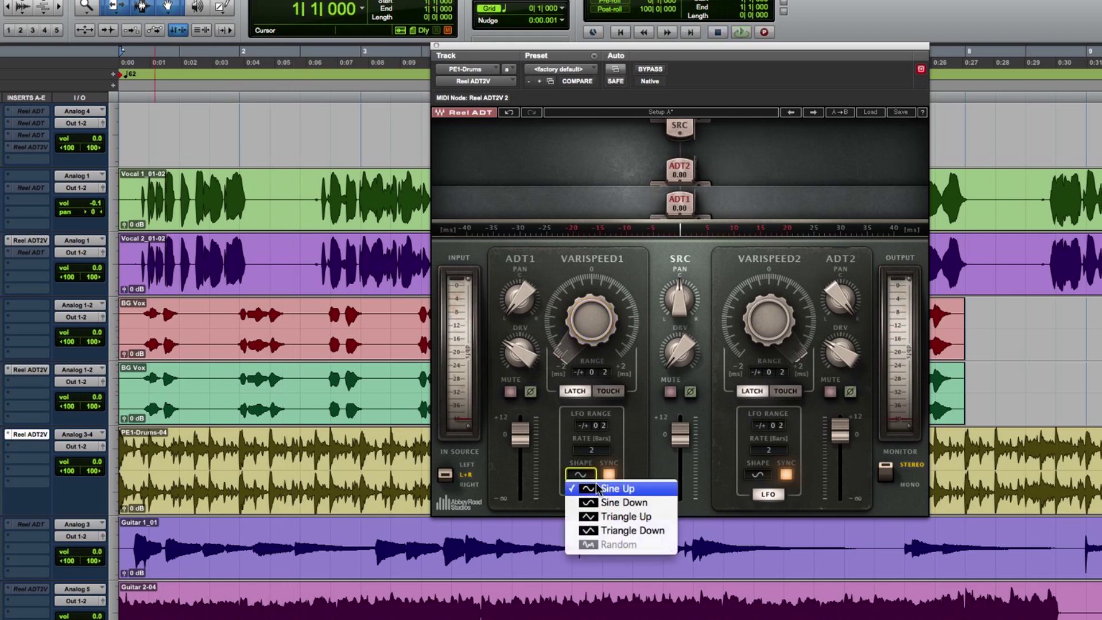
{"action": "left_click", "coordinate": [564, 464]}
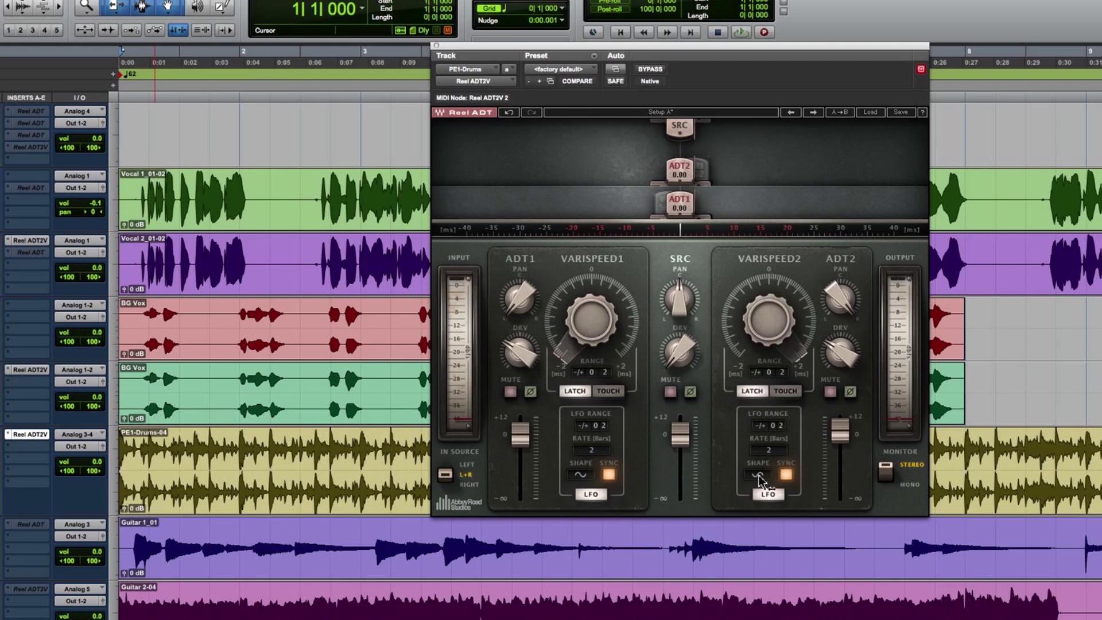
{"action": "key", "text": "space"}
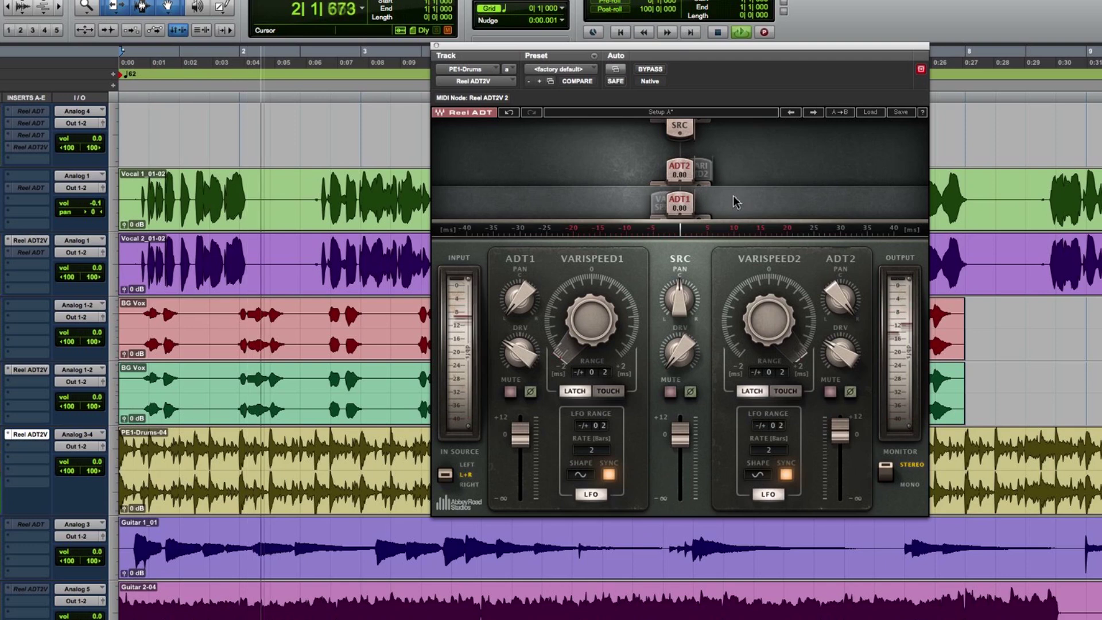
{"action": "key", "text": "space"}
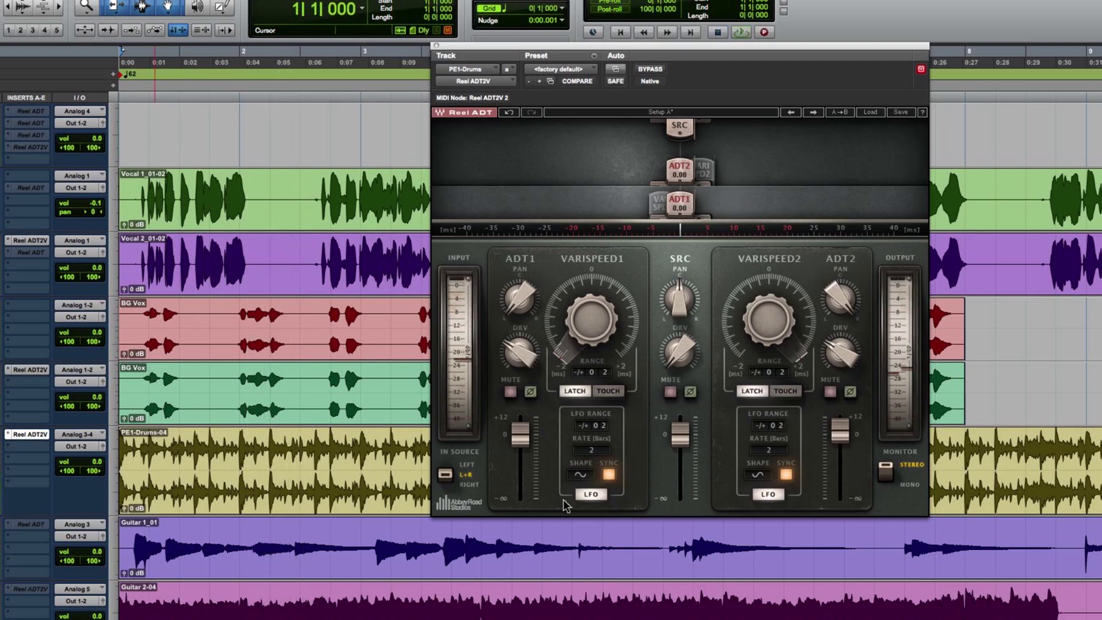
- Audition the drums with the ADT1 LFO shape set to Sine Down, and return it to Sine Up
{"action": "left_click", "coordinate": [580, 474]}
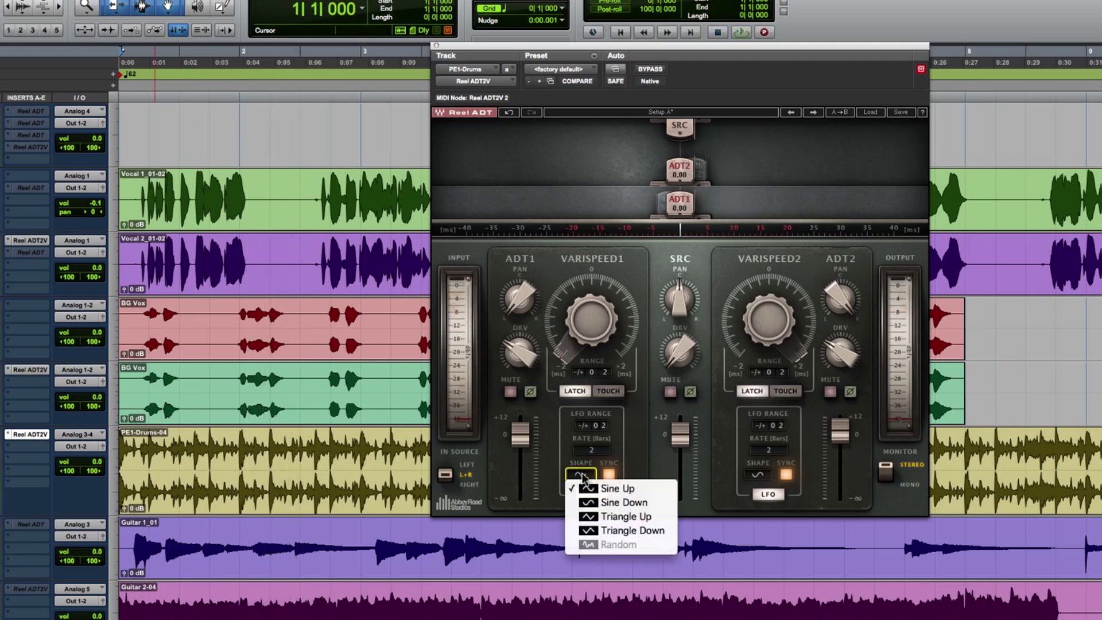
{"action": "left_click", "coordinate": [592, 503]}
{"action": "key", "text": "space"}
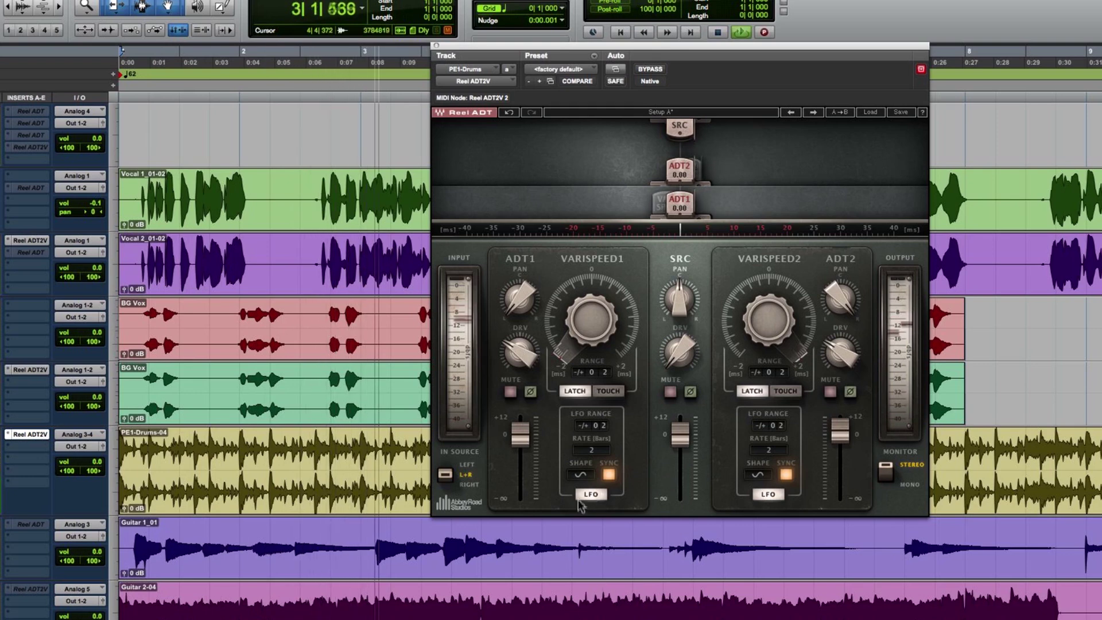
{"action": "key", "text": "space"}
{"action": "left_click", "coordinate": [582, 477]}
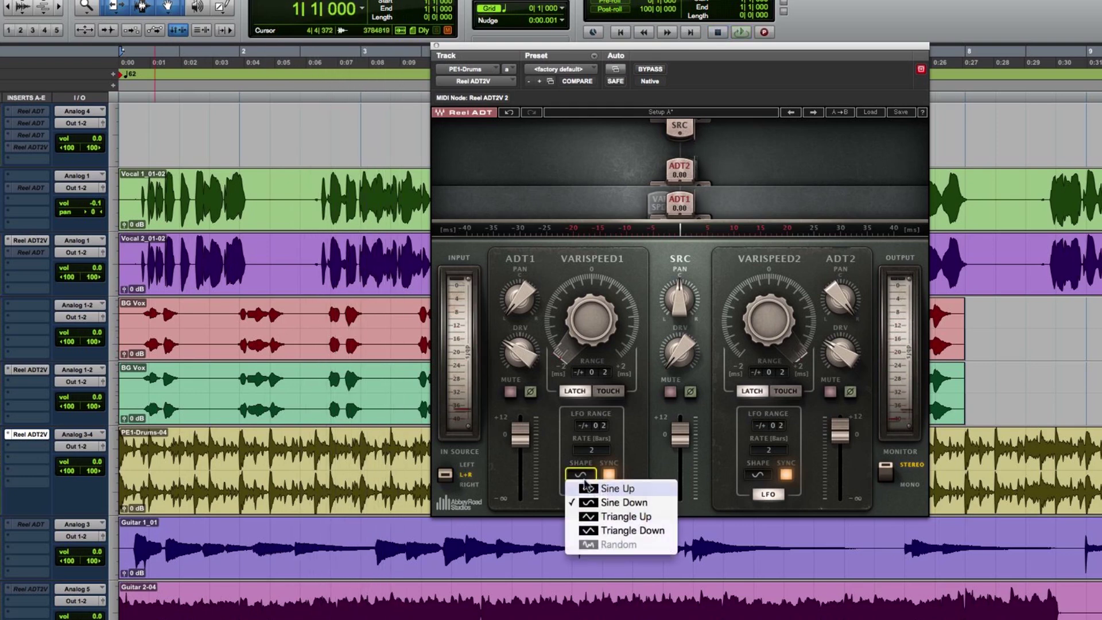
{"action": "left_click", "coordinate": [591, 488]}
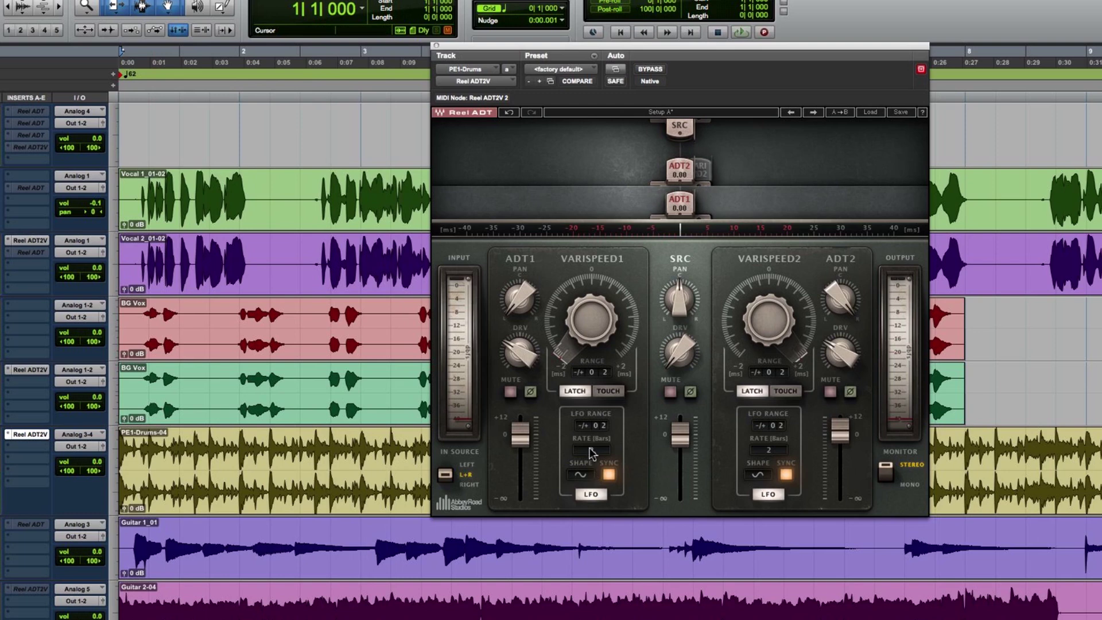
- Set the LFO rates of both ADT1 and ADT2 to 4 bars and audition the drums
{"action": "left_click", "coordinate": [589, 448]}
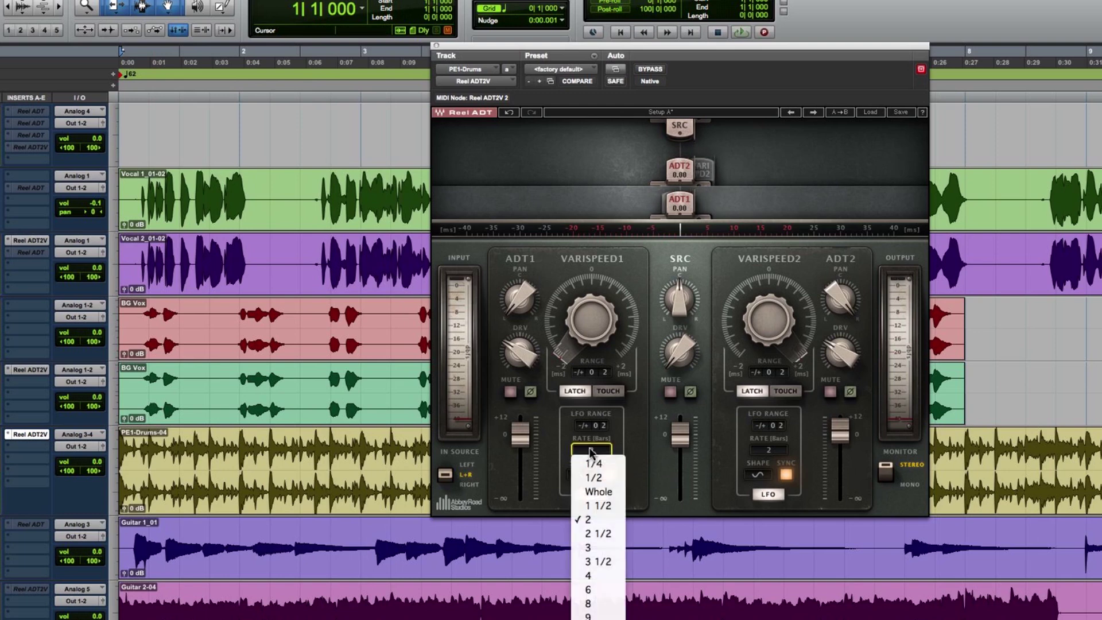
{"action": "left_click", "coordinate": [604, 573]}
{"action": "left_click", "coordinate": [782, 453]}
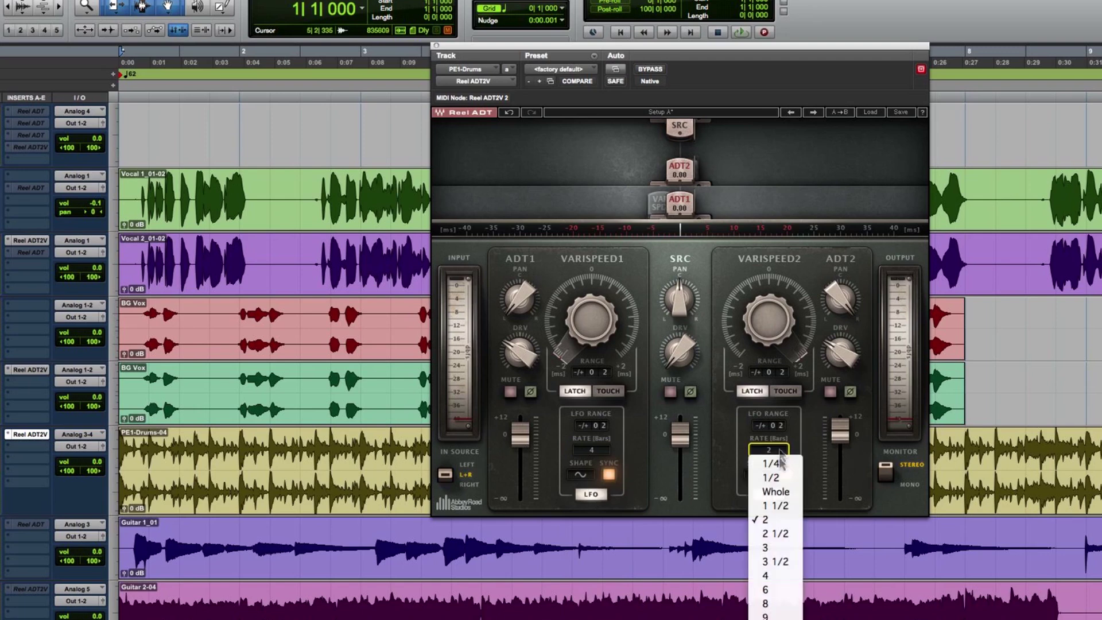
{"action": "left_click", "coordinate": [780, 574]}
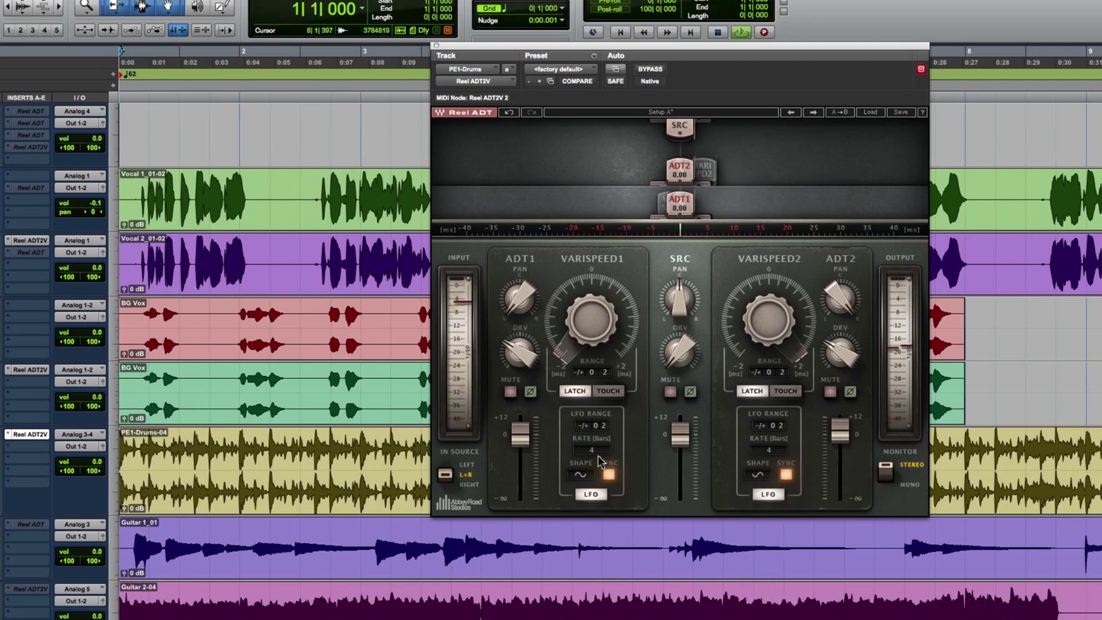
{"action": "key", "text": "space"}
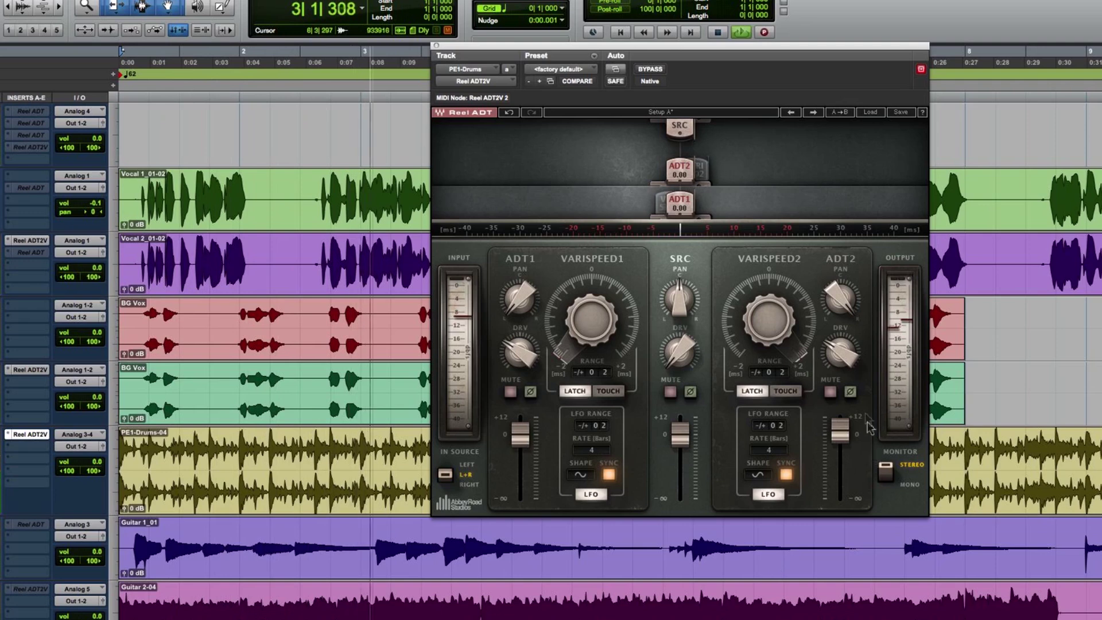
{"action": "key", "text": "space"}
- Invert the phase of both ADT2 and ADT1, and compare ADT1 with and without inversion during playback
{"action": "left_click", "coordinate": [851, 393]}
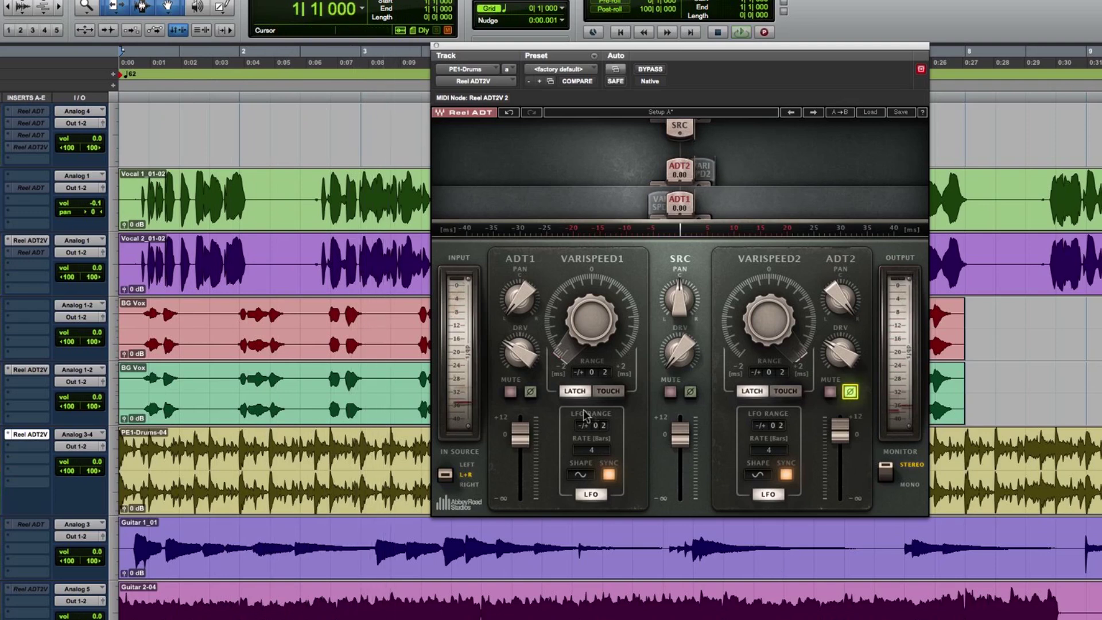
{"action": "left_click", "coordinate": [533, 394]}
{"action": "key", "text": "space"}
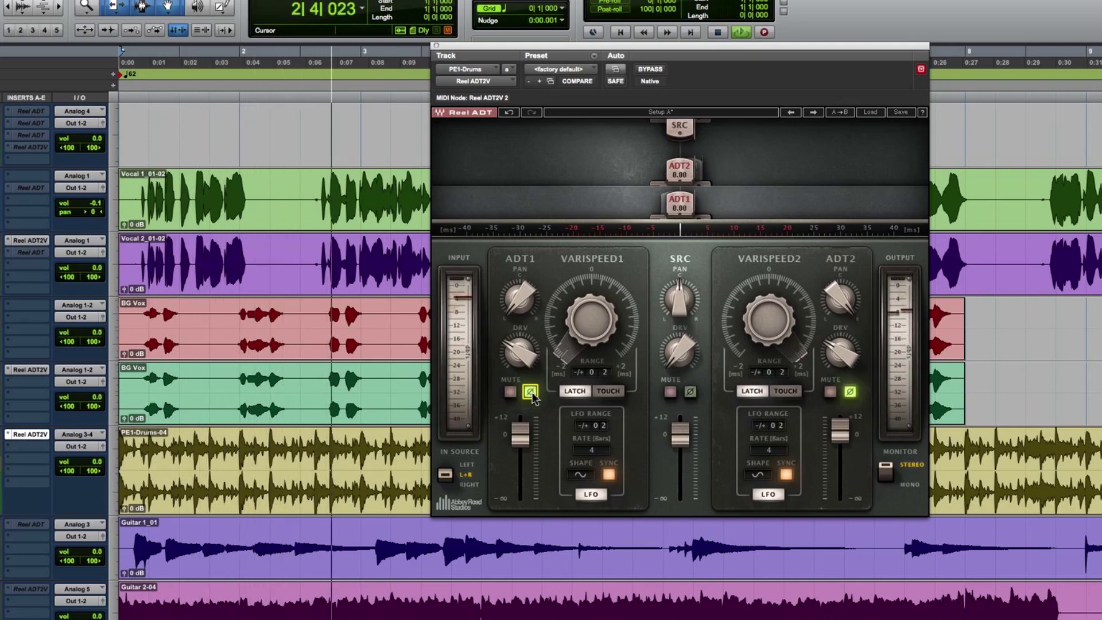
{"action": "left_click", "coordinate": [531, 393]}
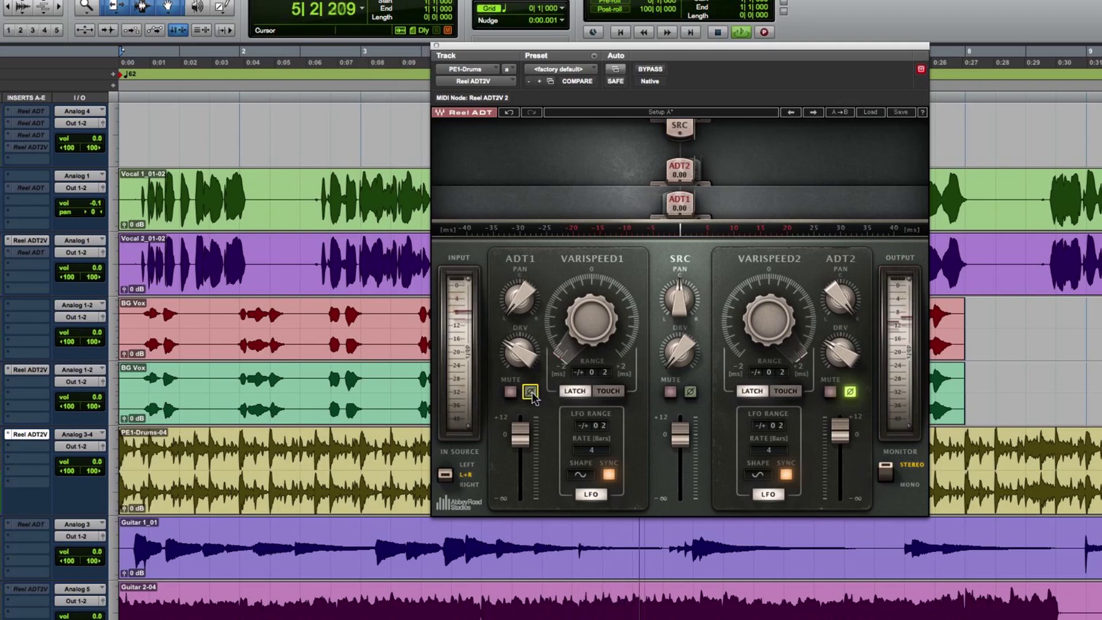
{"action": "left_click", "coordinate": [531, 391]}
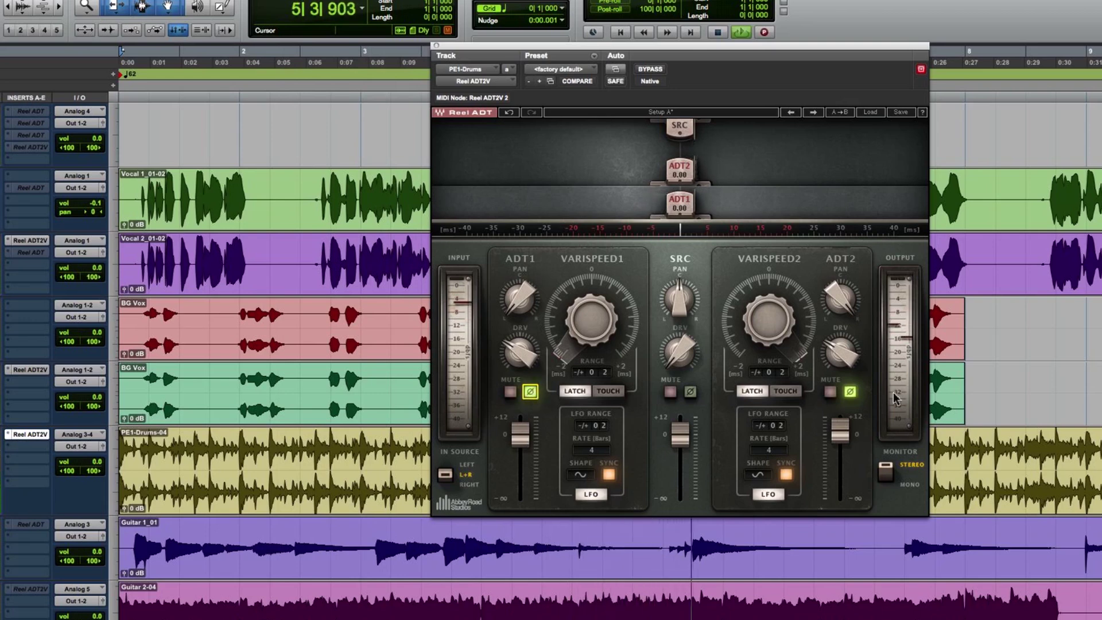
- Turn off the ADT2 phase inversion, leave ADT2 unmuted, and audition the drums with only ADT1 inverted
{"action": "left_click", "coordinate": [830, 391]}
{"action": "left_click", "coordinate": [850, 391]}
{"action": "left_click", "coordinate": [830, 391]}
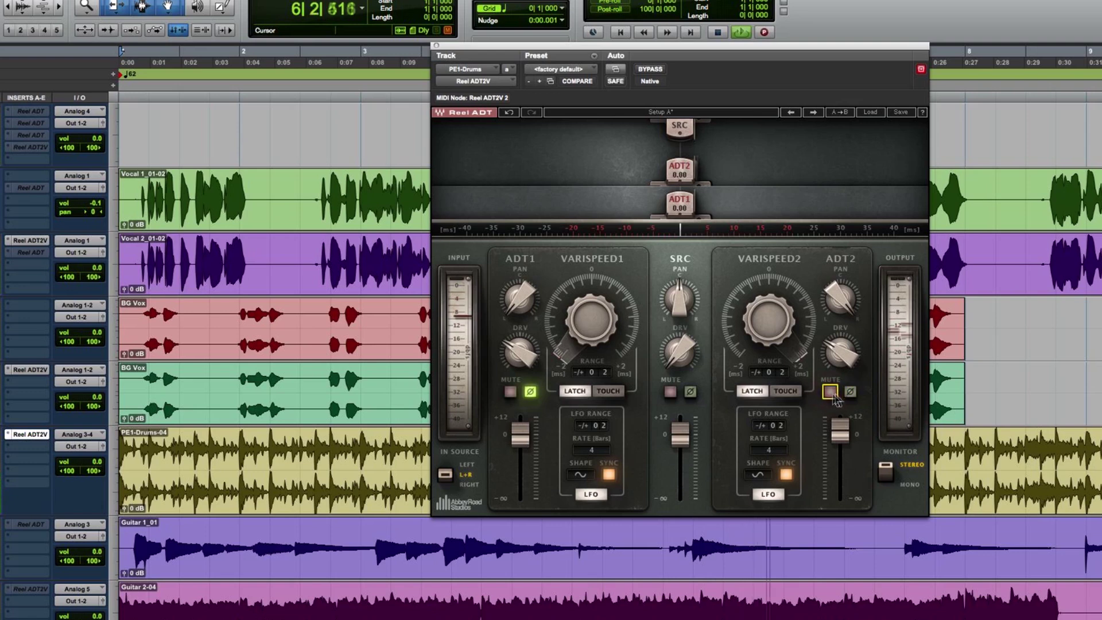
{"action": "left_click", "coordinate": [849, 393]}
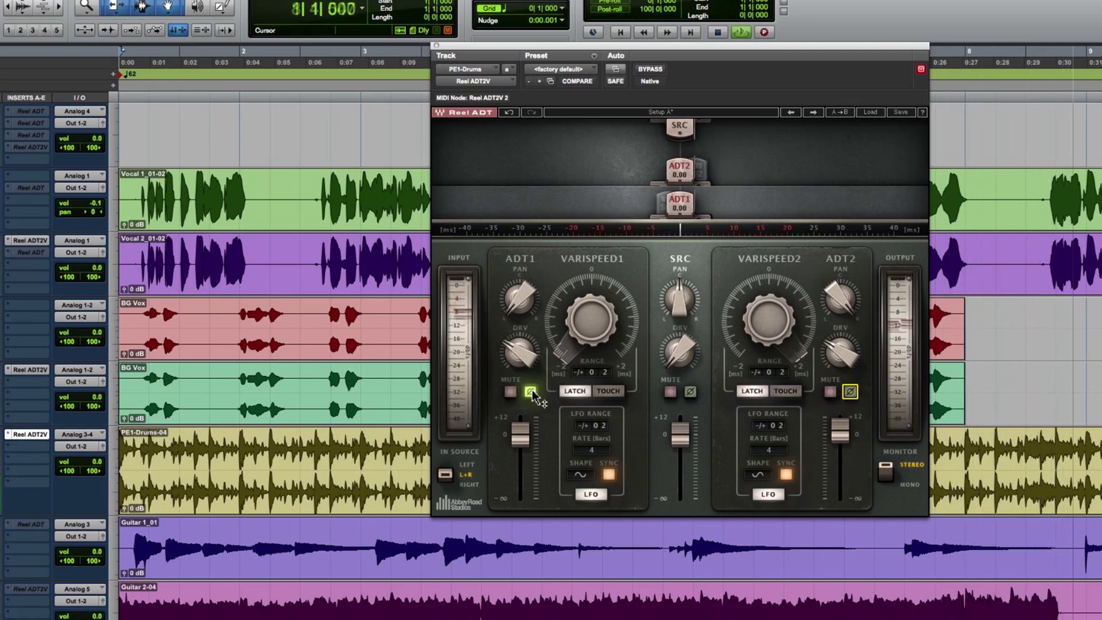
{"action": "key", "text": "space"}
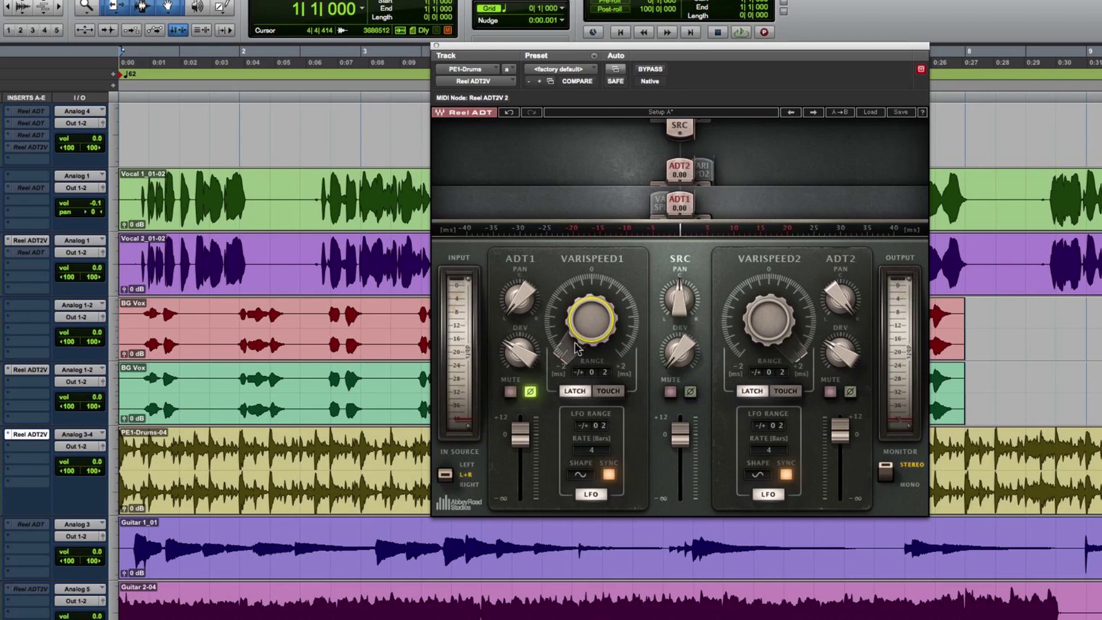
- Set Varispeed 1 to about -1.42 and Varispeed 2 to 1.54, and audition the drums with the ADT1 phase inversion turned off
{"action": "right_click", "coordinate": [597, 328]}
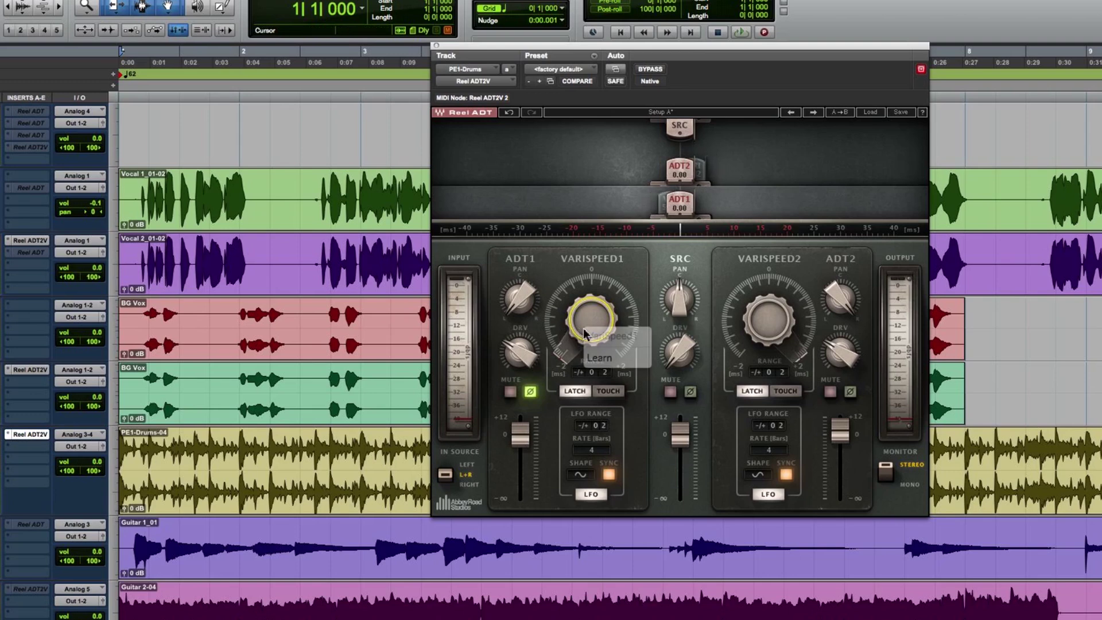
{"action": "key", "text": "Escape"}
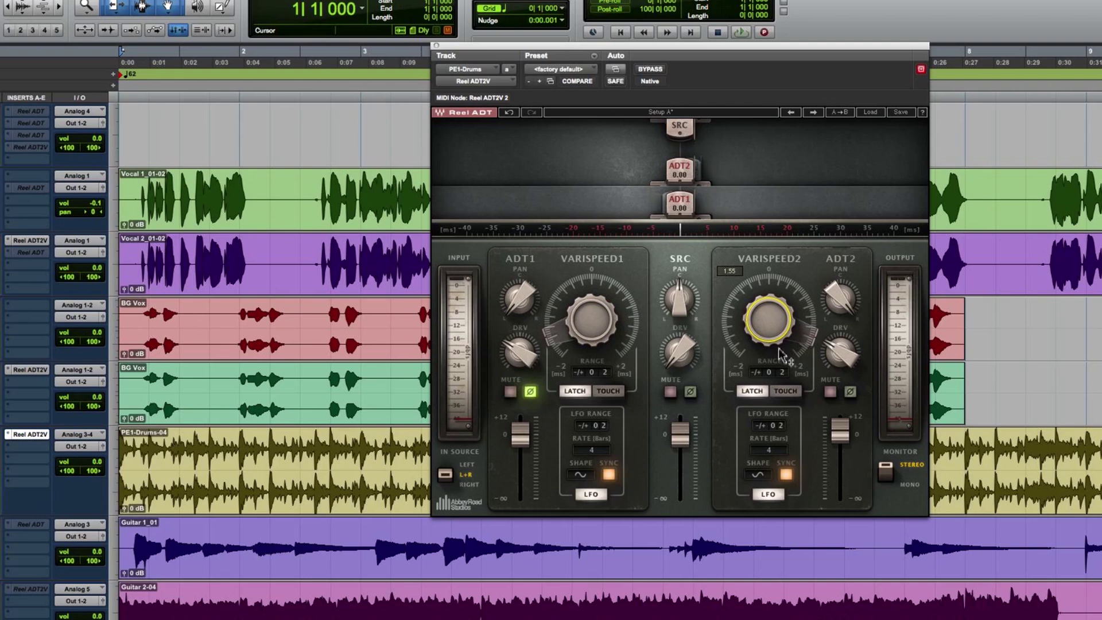
{"action": "key", "text": "space"}
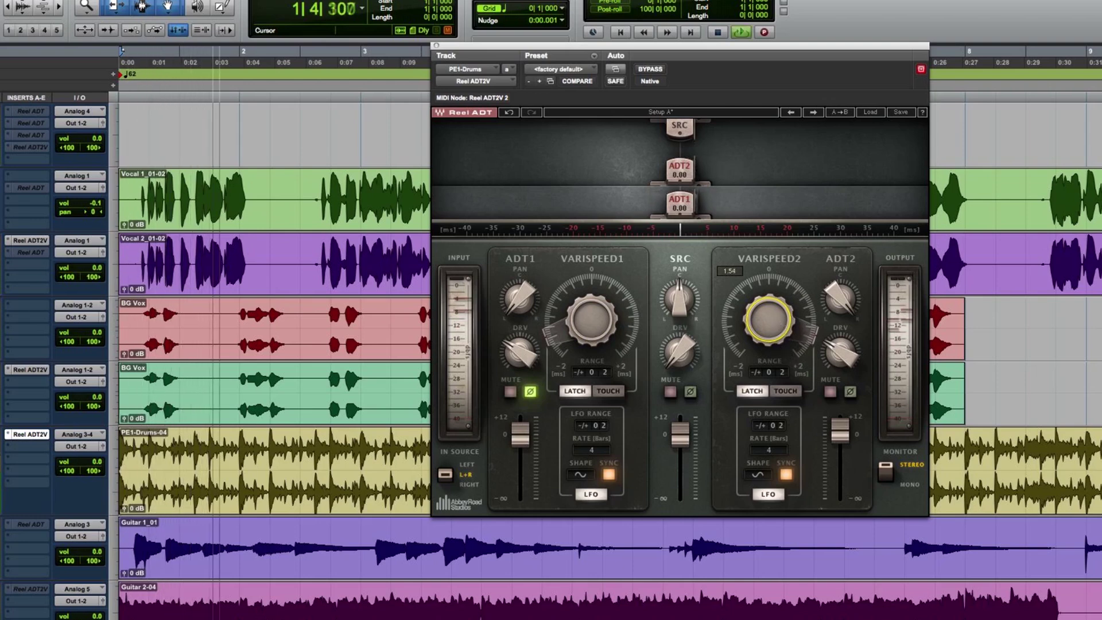
{"action": "mouse_move", "coordinate": [593, 322]}
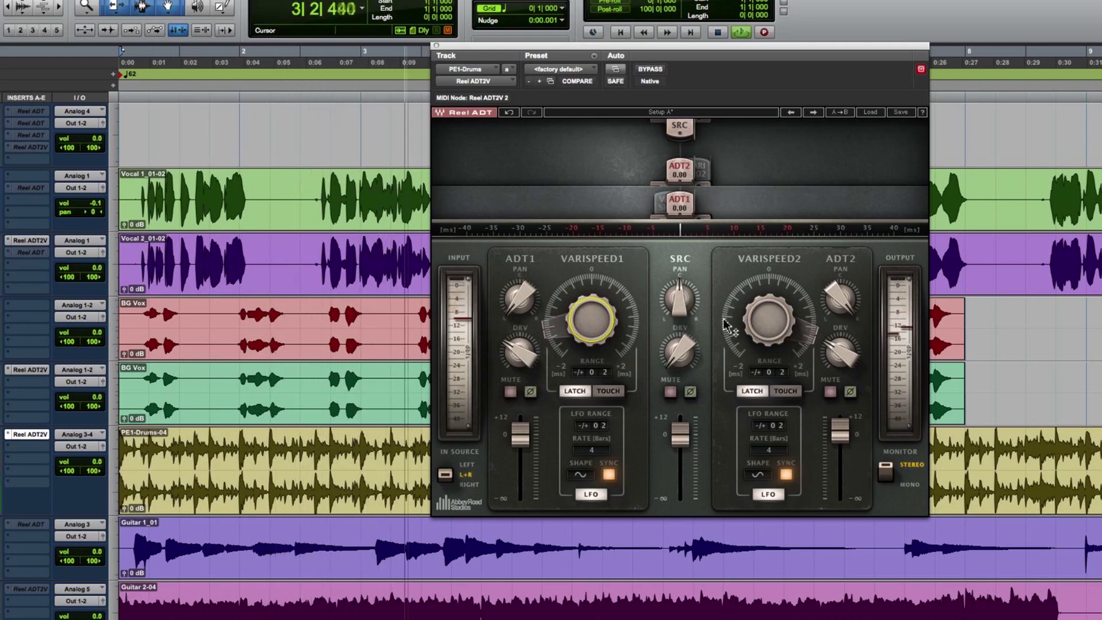
{"action": "mouse_move", "coordinate": [745, 325]}
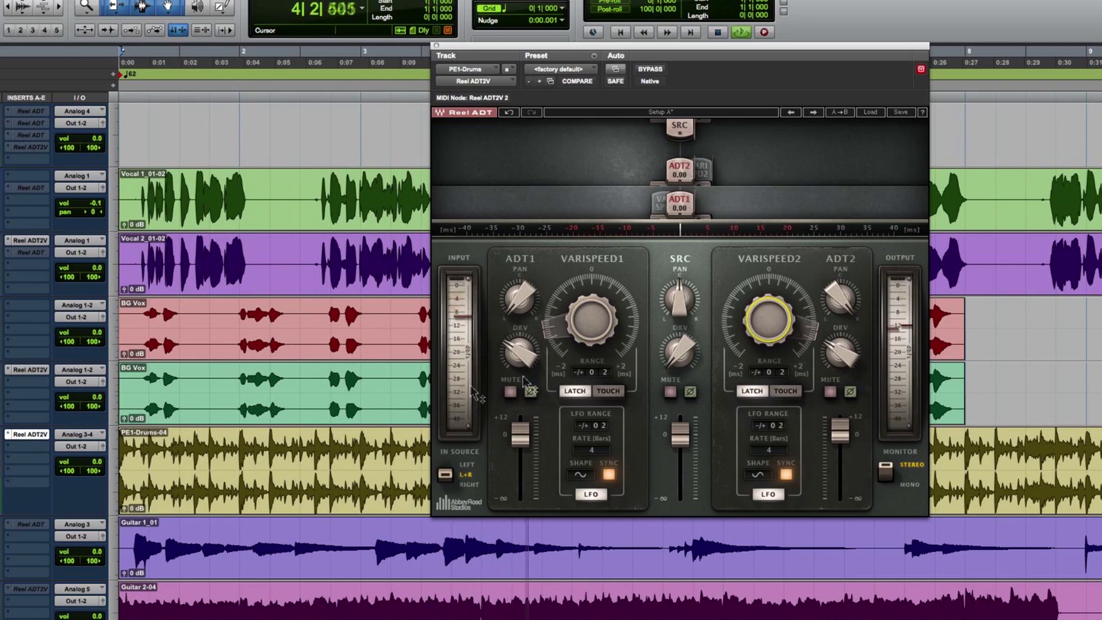
{"action": "mouse_move", "coordinate": [514, 353]}
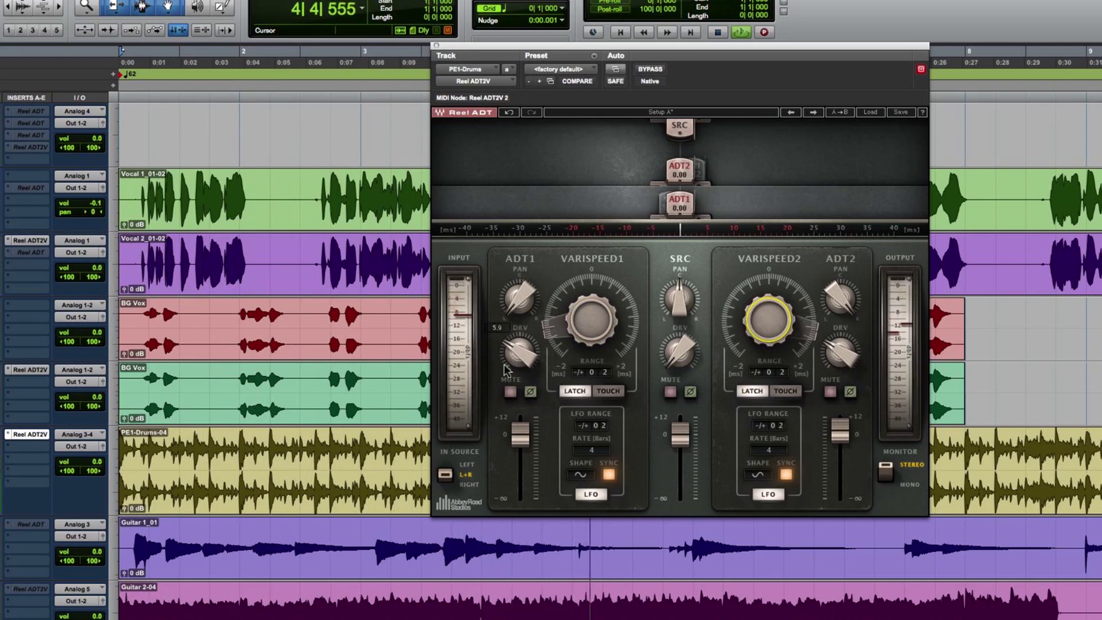
- Link the ADT1 and ADT2 drive controls and lower both together during drum playback
{"action": "left_click", "coordinate": [515, 353]}
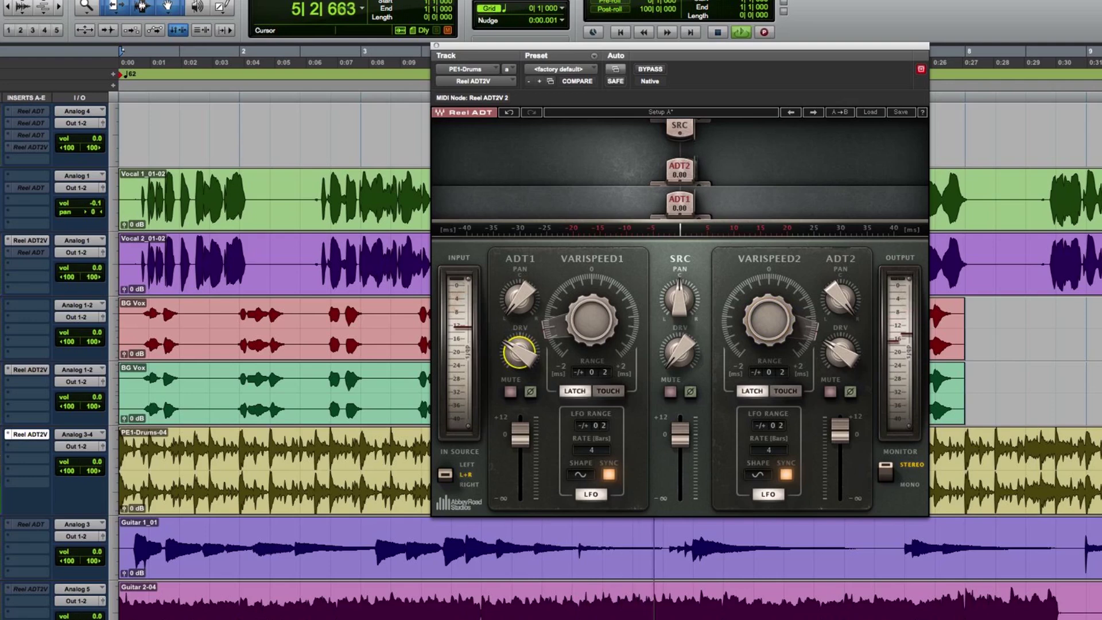
{"action": "mouse_move", "coordinate": [840, 351]}
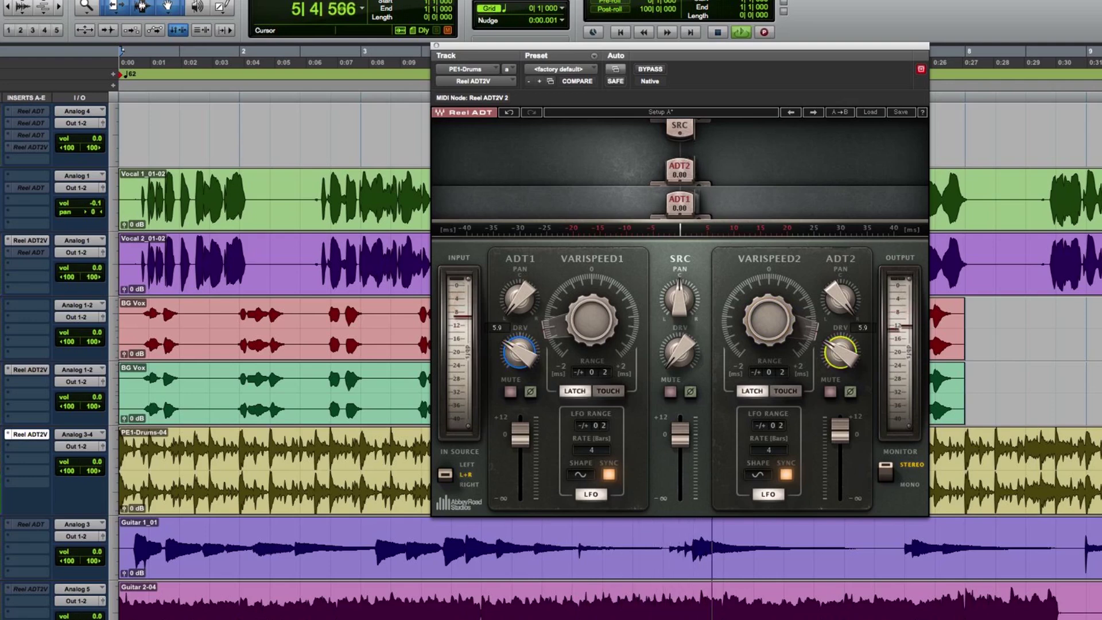
{"action": "left_click_drag", "start_coordinate": [841, 351], "coordinate": [841, 342]}
{"action": "left_click_drag", "start_coordinate": [819, 295], "coordinate": [820, 304]}
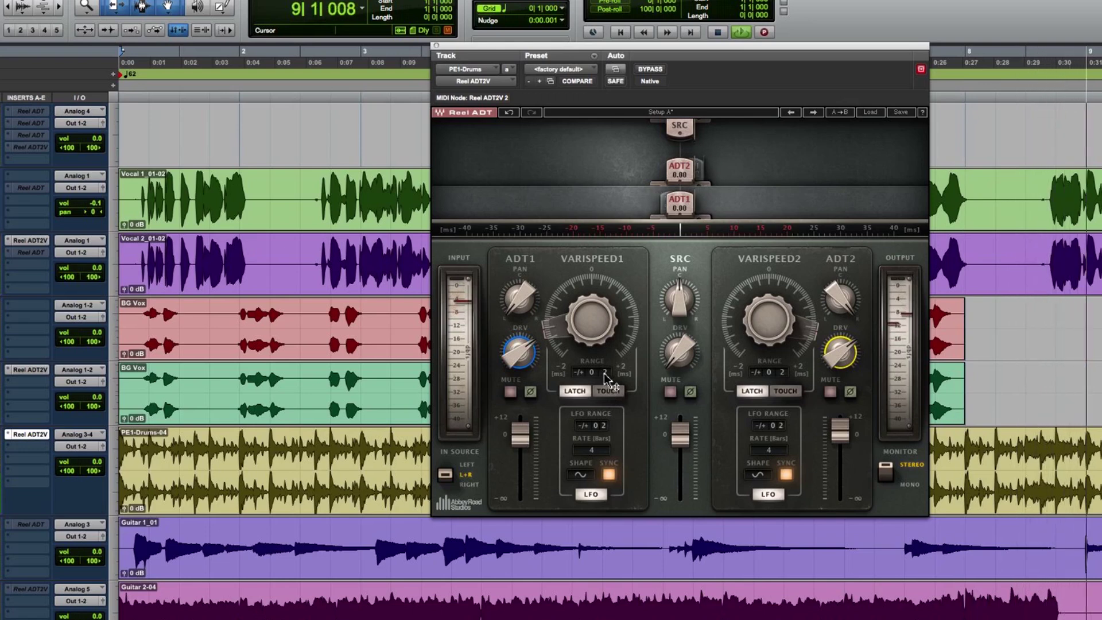
{"action": "key", "text": "space"}
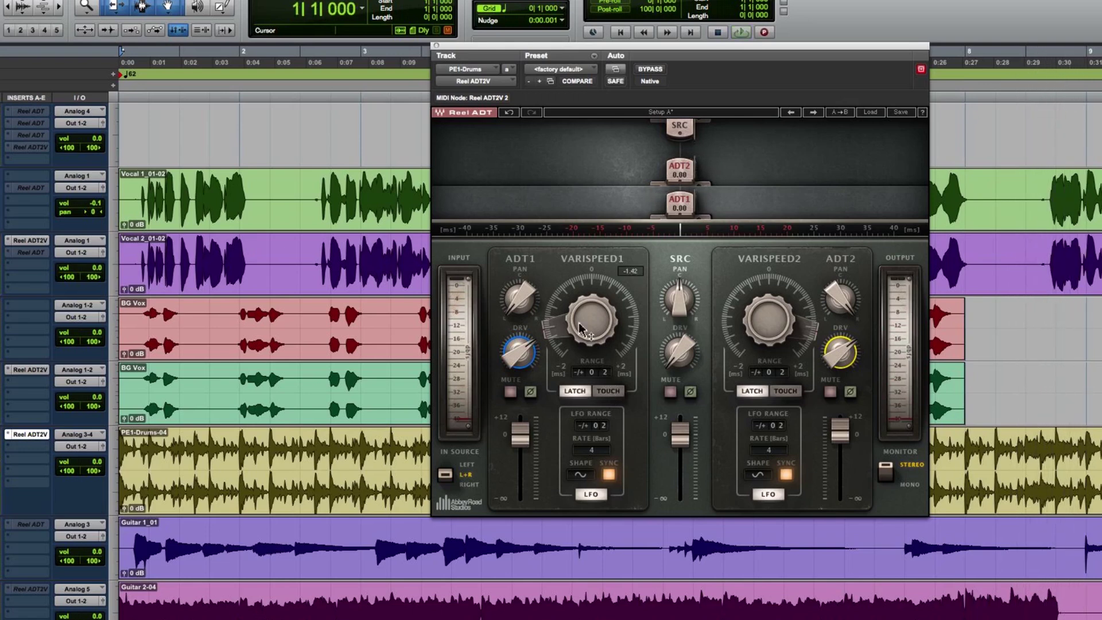
- Set Varispeed 1 to -2 ms and Varispeed 2 to 2.00 ms, and offset ADT1 to -0.92 and ADT2 to 1.26 during playback
{"action": "left_click_drag", "start_coordinate": [580, 330], "coordinate": [581, 346]}
{"action": "left_click", "coordinate": [769, 298]}
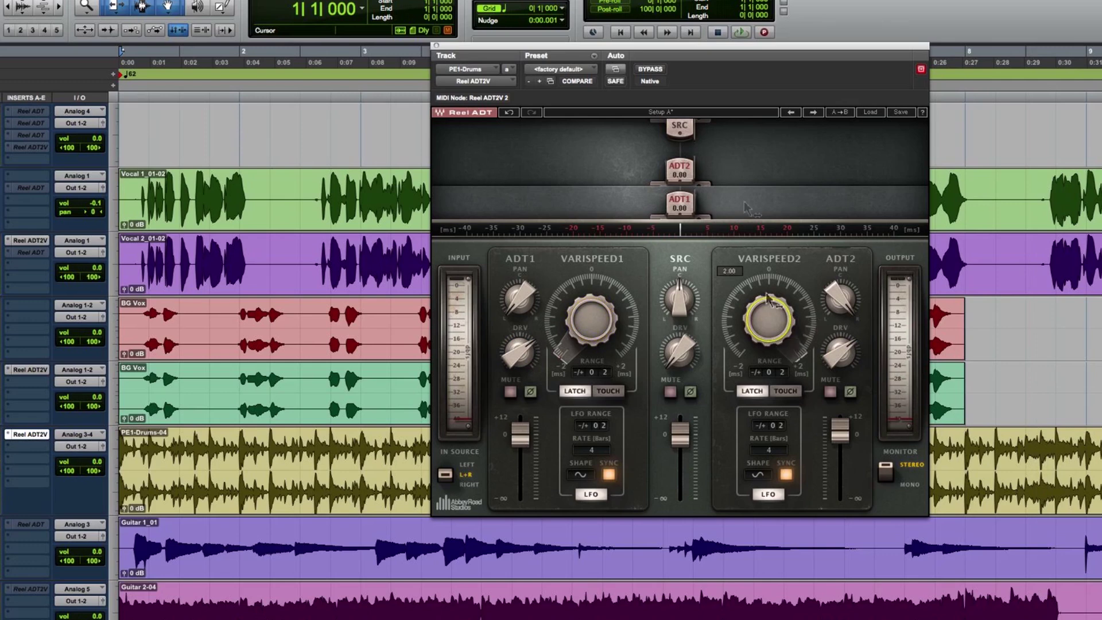
{"action": "left_click_drag", "start_coordinate": [679, 170], "coordinate": [680, 213]}
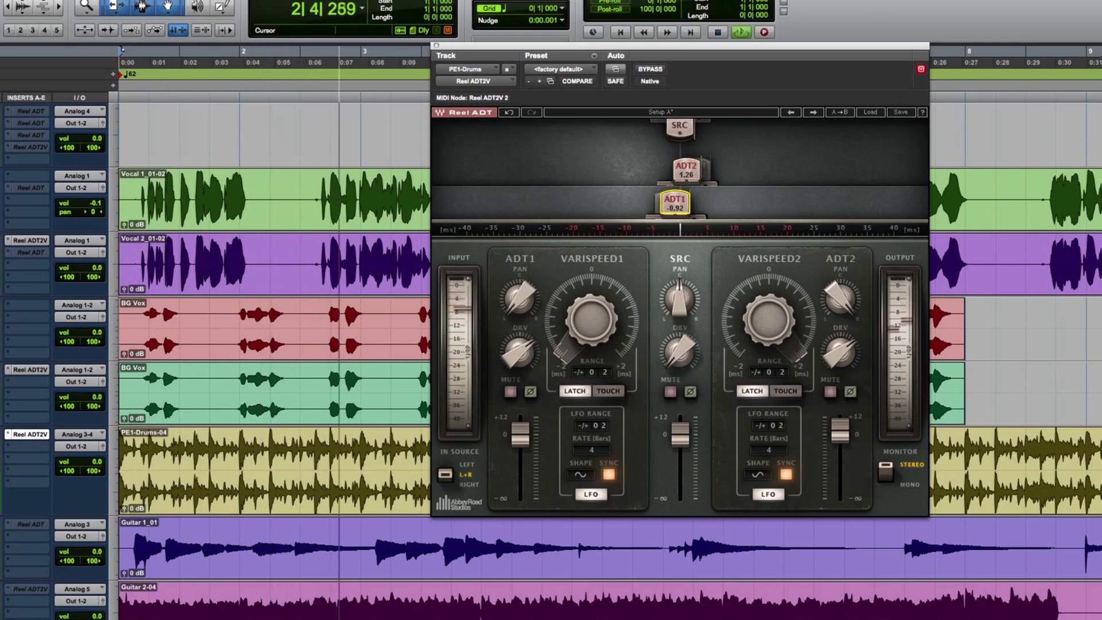
{"action": "key", "text": "space"}
- Raise the ADT1 and ADT2 LFO ranges to 3, and set the ADT2 offset to 0.92 while auditioning the drums
{"action": "left_click_drag", "start_coordinate": [597, 425], "coordinate": [597, 419]}
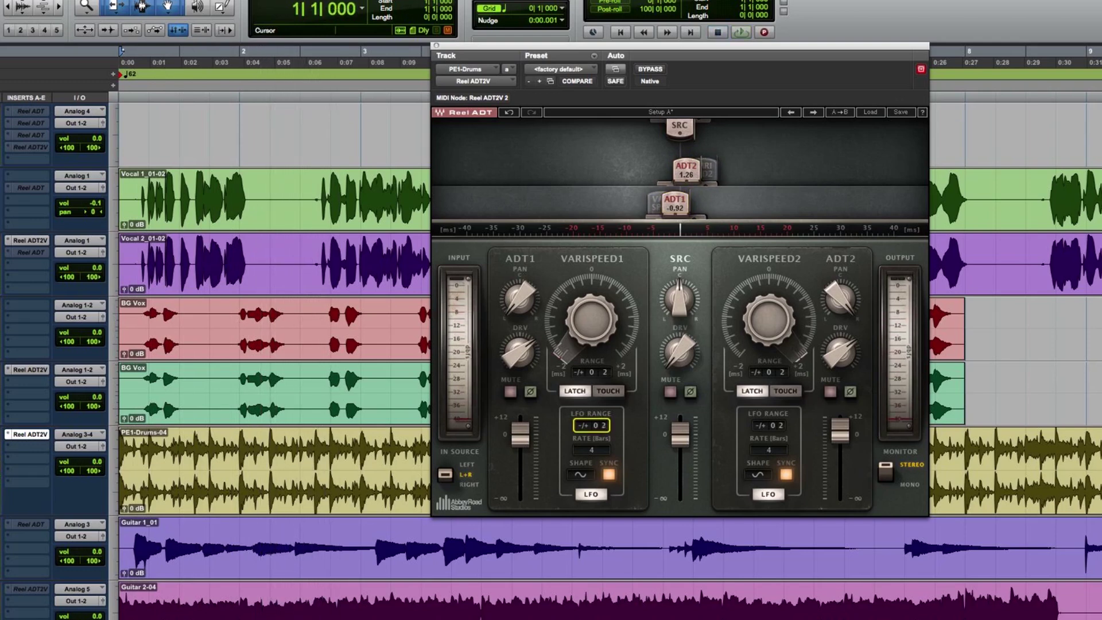
{"action": "left_click", "coordinate": [768, 425]}
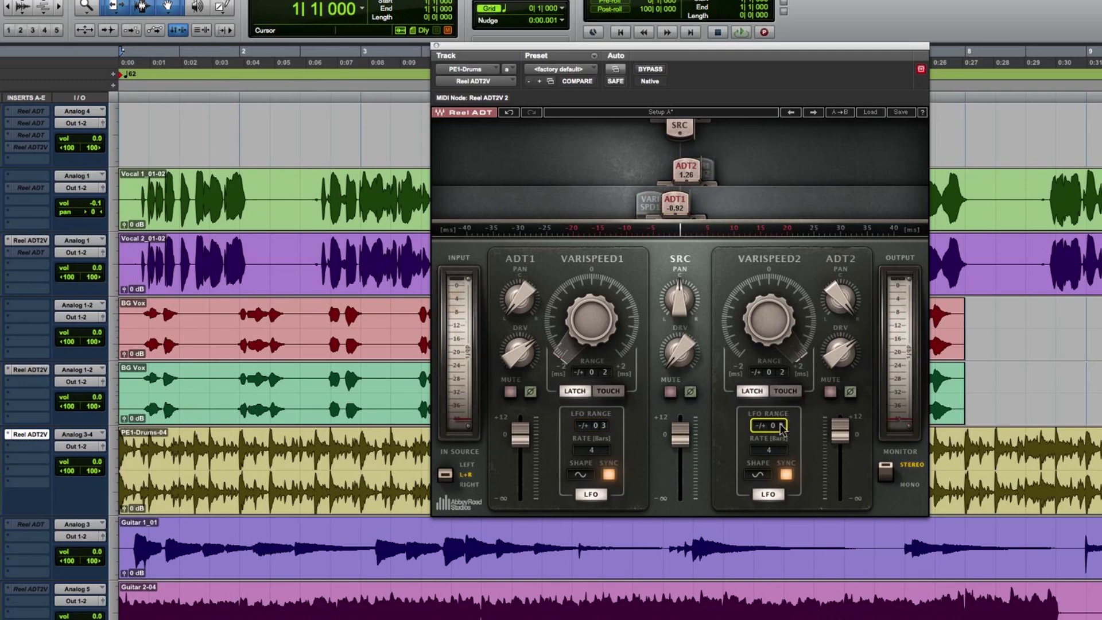
{"action": "key", "text": "space"}
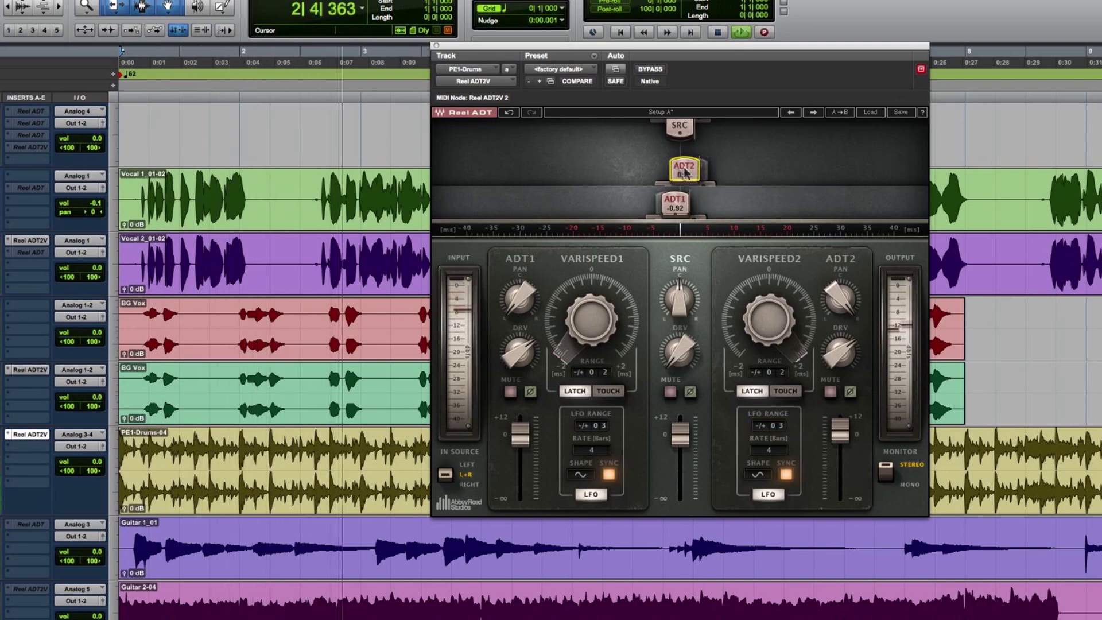
{"action": "key", "text": "space"}
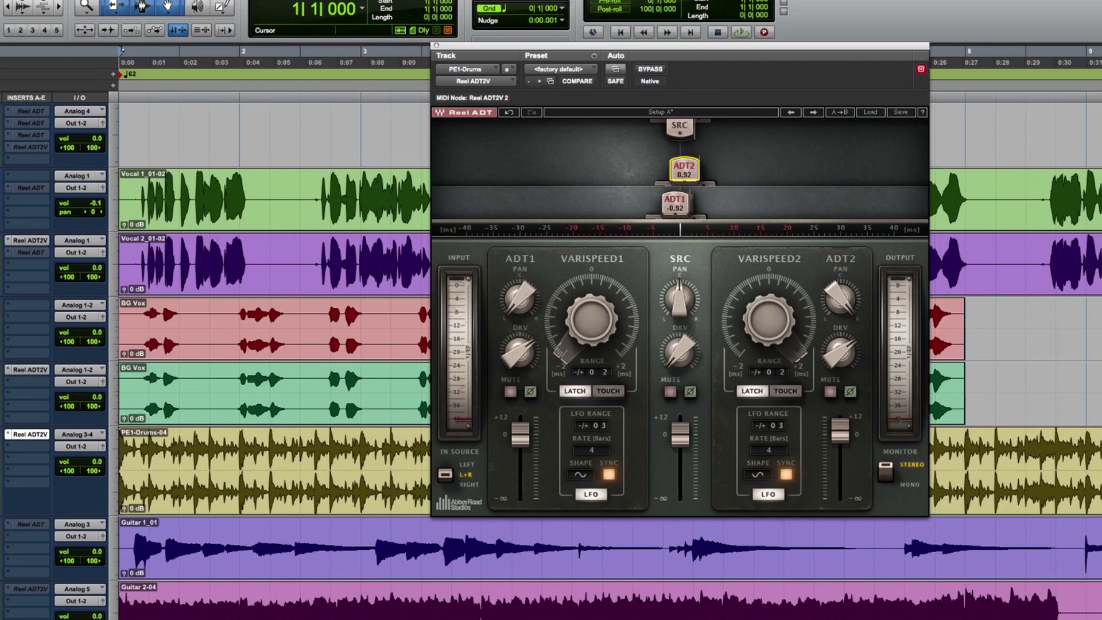
- Activate and open Reel ADT on Guitar 1, audition the guitar with the plugin bypassed, and turn the bypass off
{"action": "left_click", "coordinate": [36, 523]}
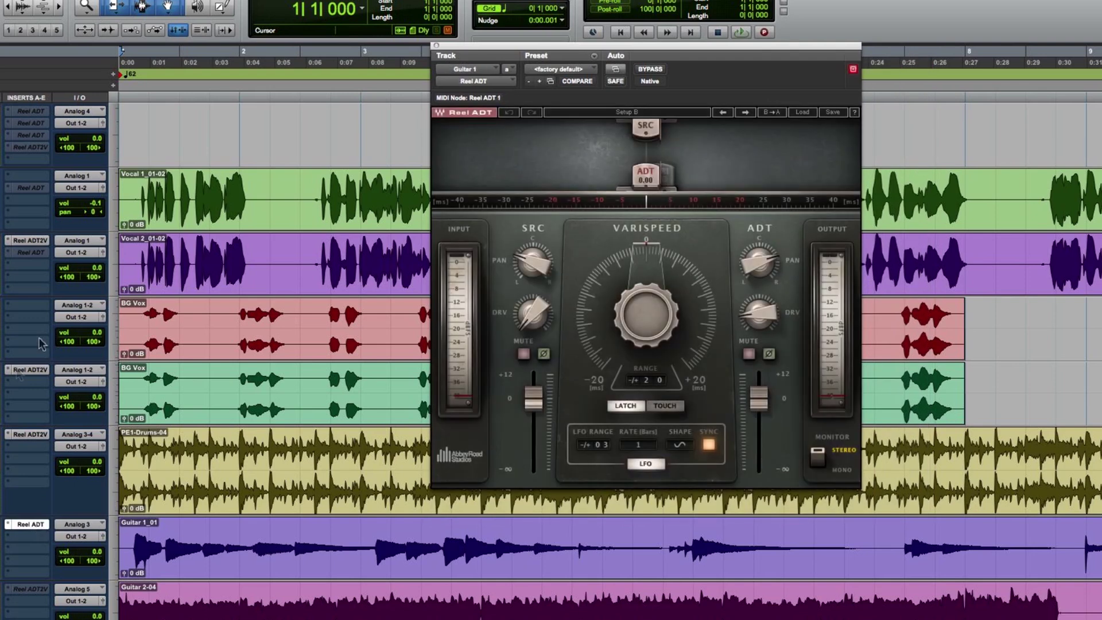
{"action": "left_click_drag", "start_coordinate": [604, 51], "coordinate": [663, 54]}
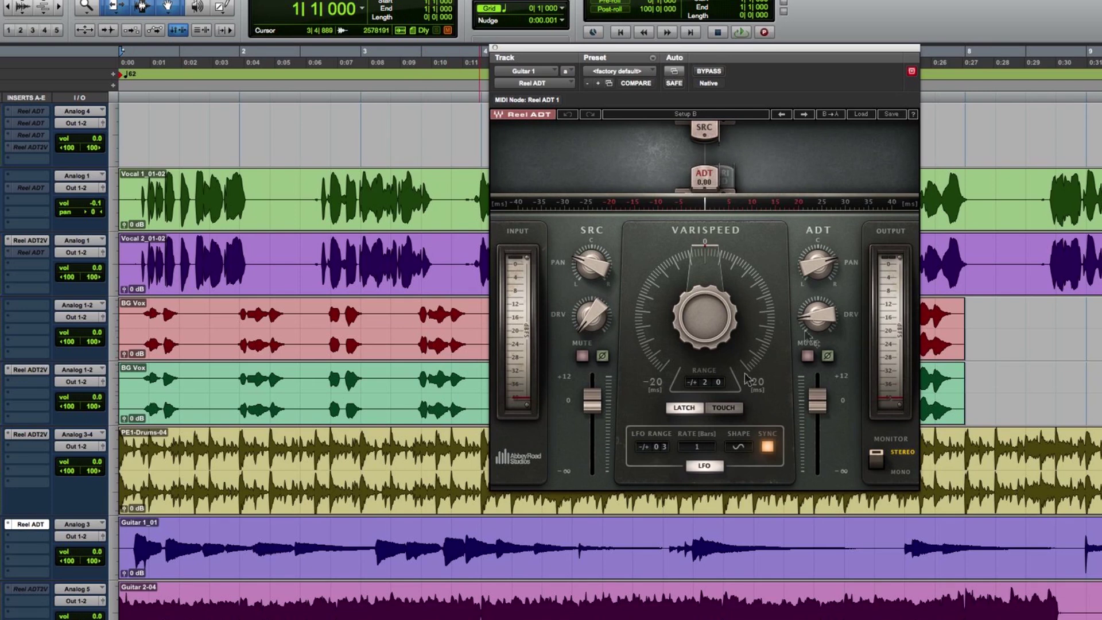
{"action": "left_click", "coordinate": [719, 74]}
{"action": "key", "text": "space"}
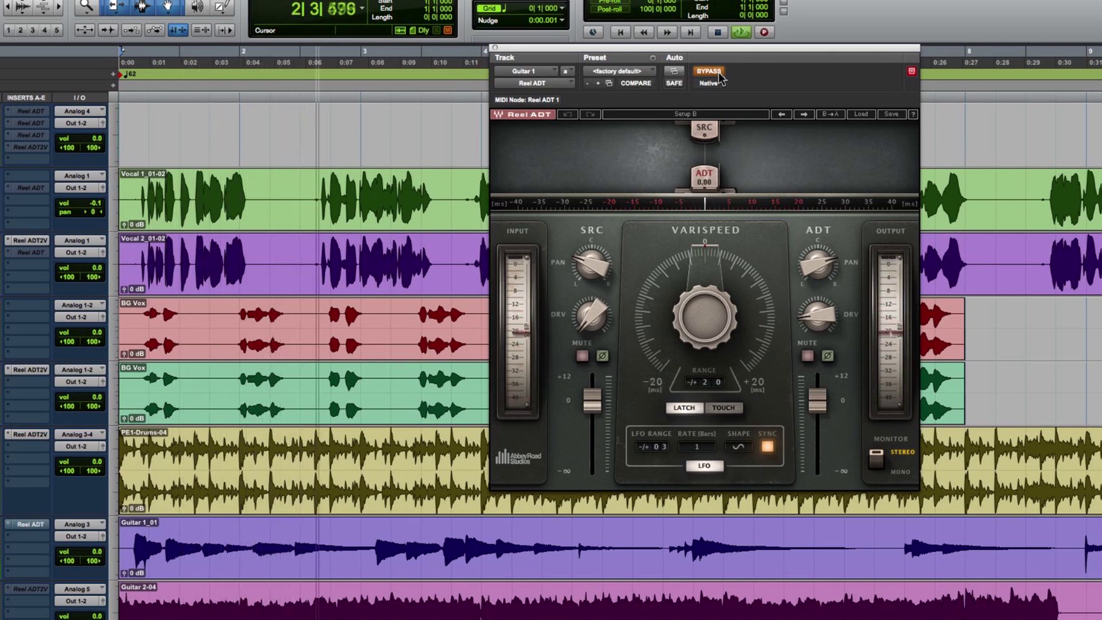
{"action": "key", "text": "space"}
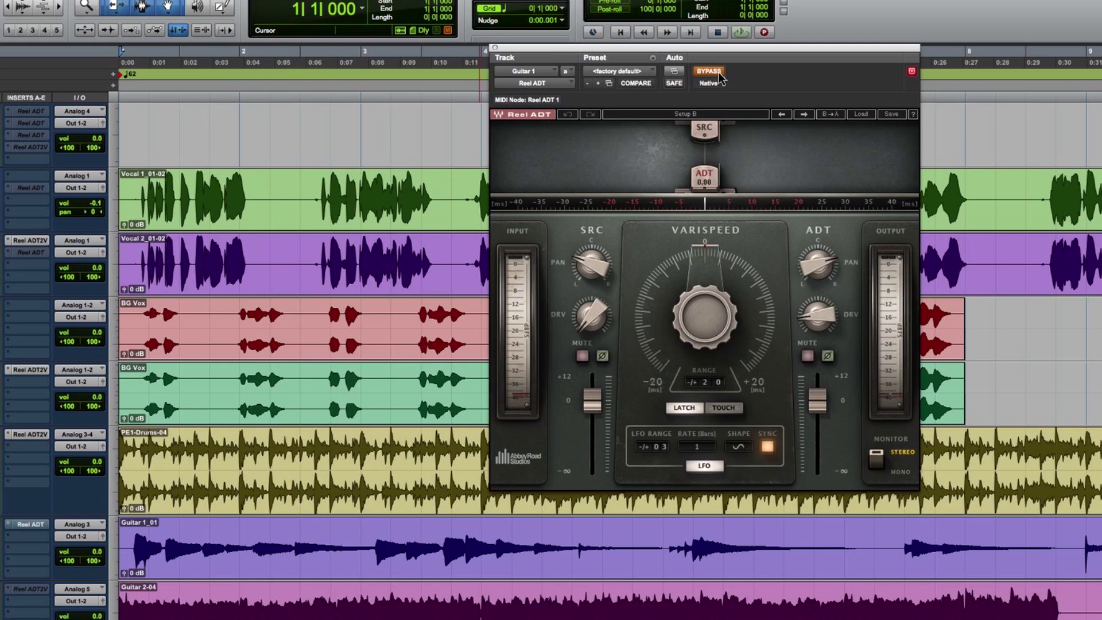
{"action": "left_click", "coordinate": [717, 73]}
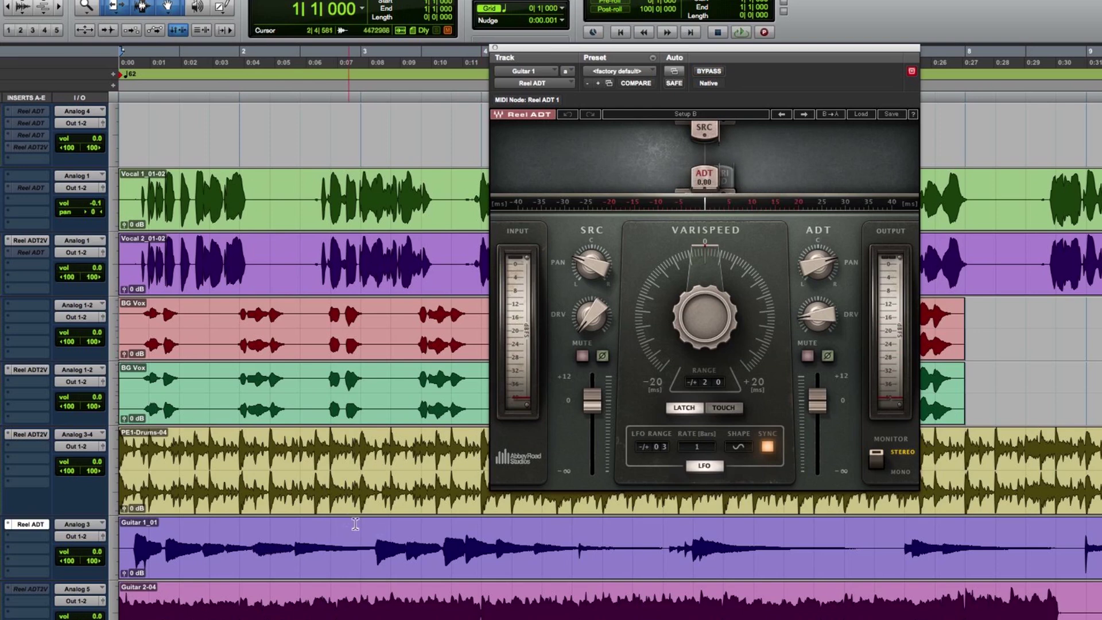
- Audition Guitar 1 with Reel ADT active, and turn its Varispeed close to -20 ms for another playback
{"action": "key", "text": "space"}
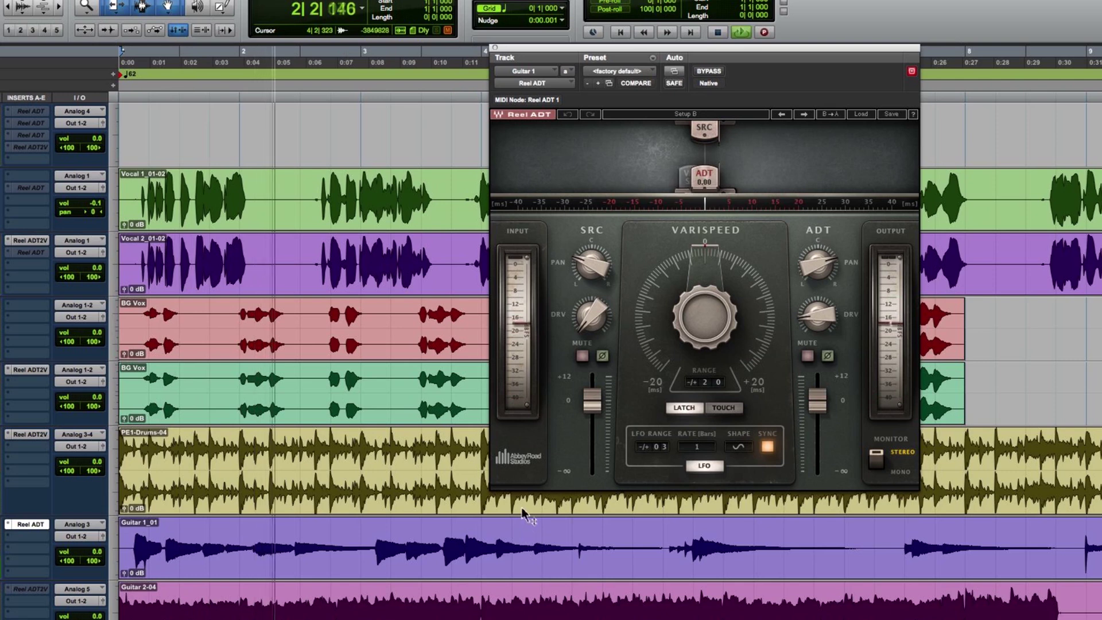
{"action": "key", "text": "space"}
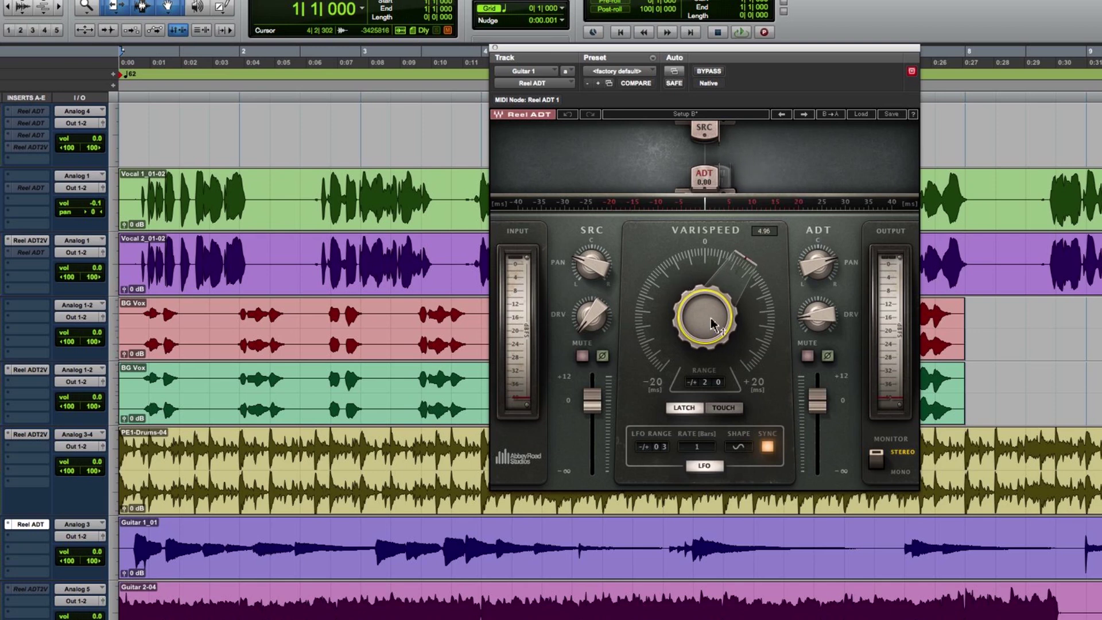
{"action": "key", "text": "space"}
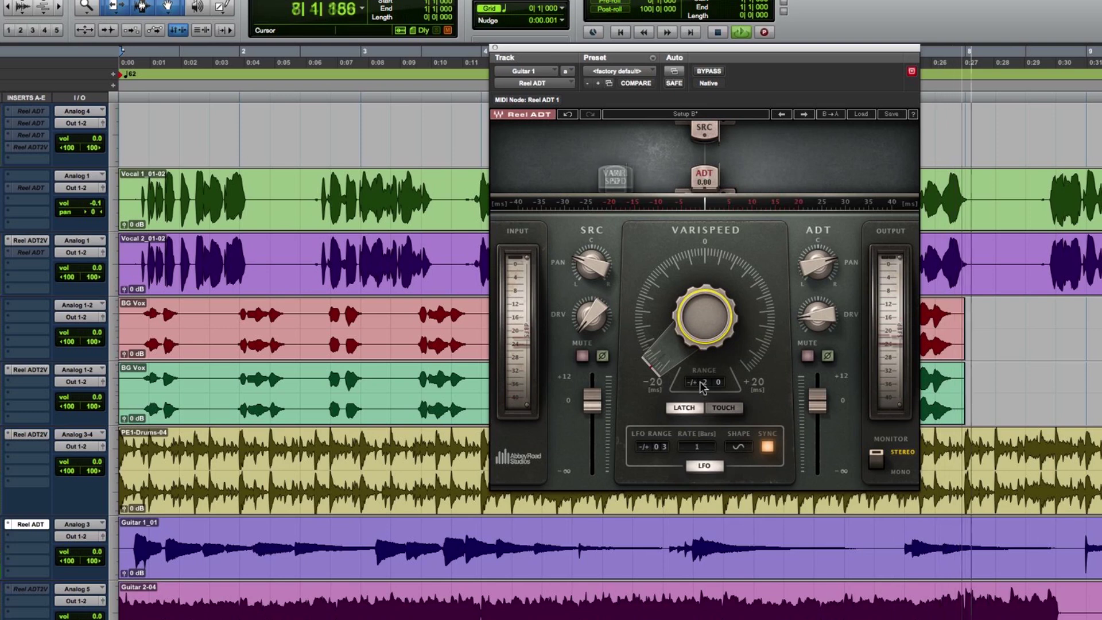
{"action": "key", "text": "space"}
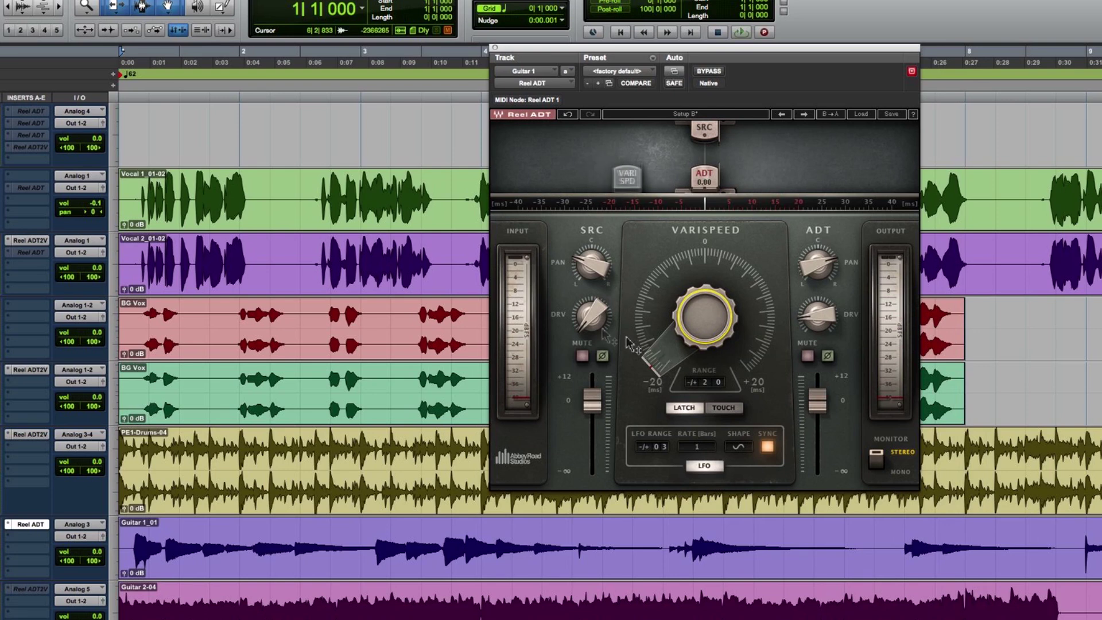
{"action": "mouse_move", "coordinate": [812, 319]}
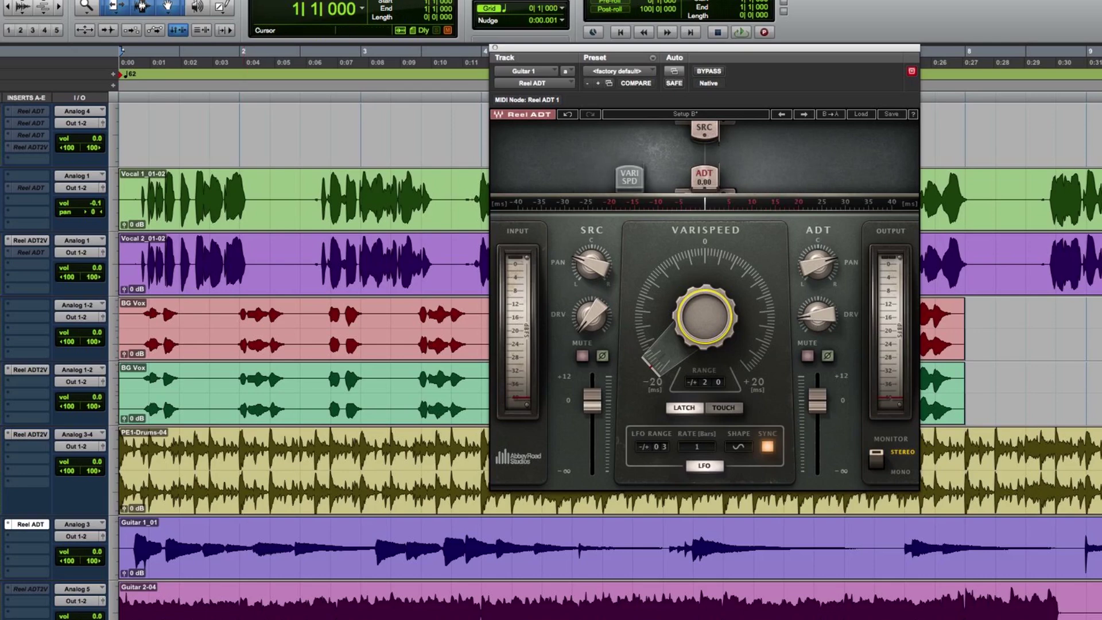
- Activate and open Reel ADT2V on Guitar 2, audition the guitar with the plugin bypassed, and turn the bypass off
{"action": "left_click", "coordinate": [29, 590]}
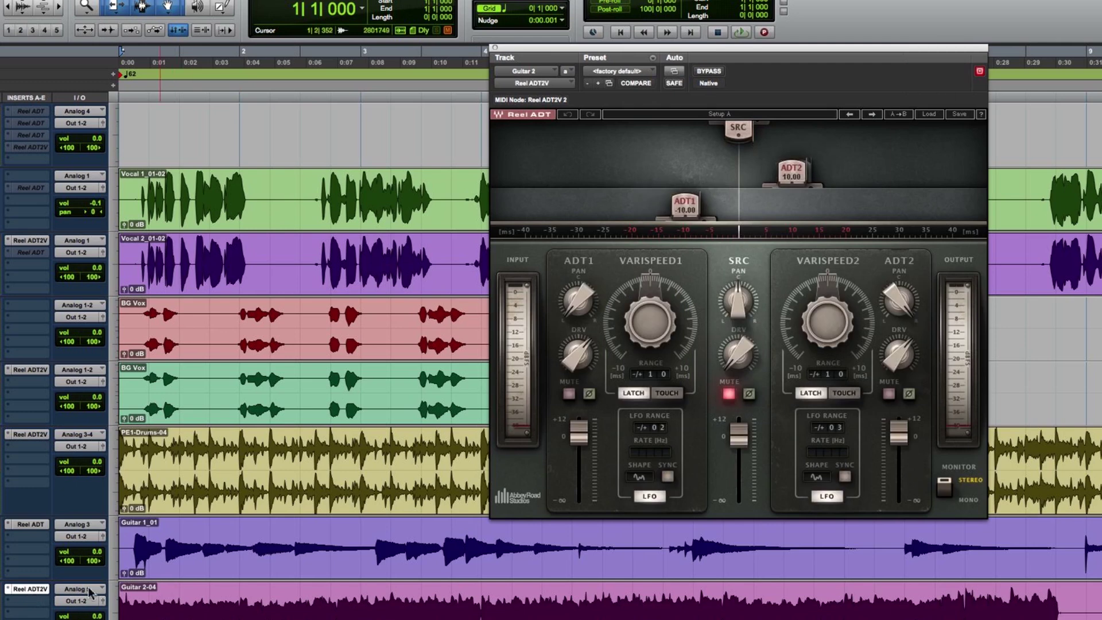
{"action": "left_click", "coordinate": [709, 71]}
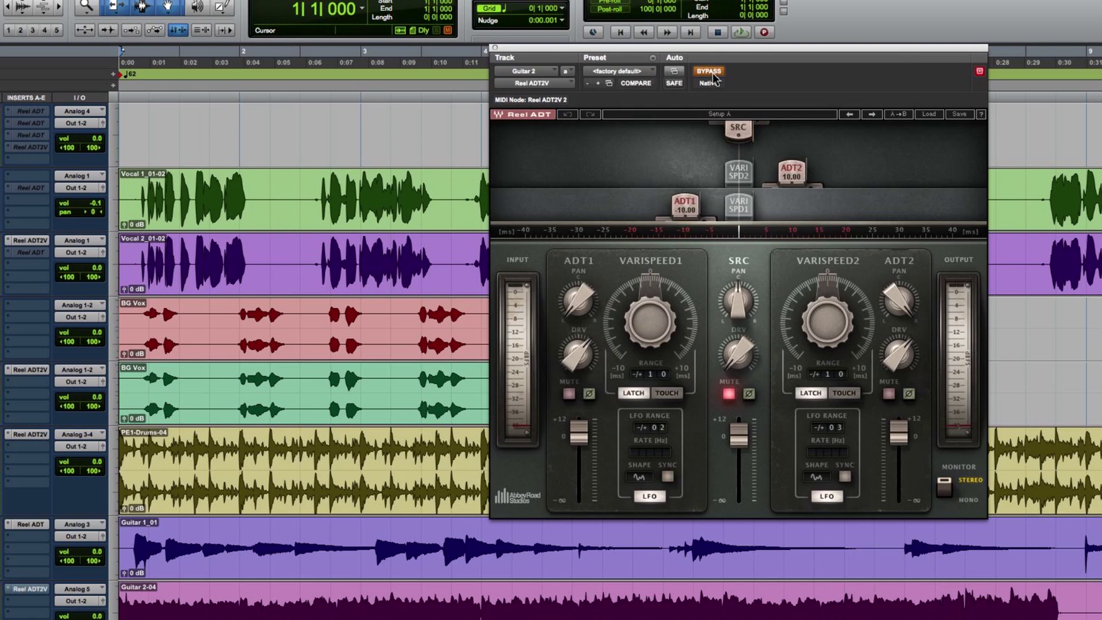
{"action": "key", "text": "space"}
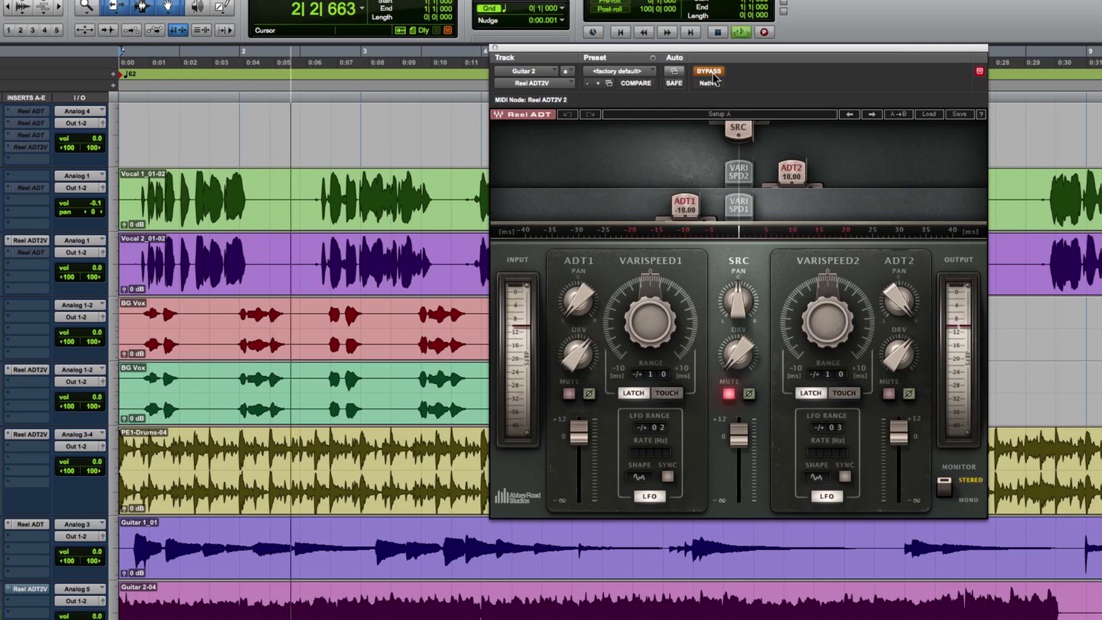
{"action": "key", "text": "space"}
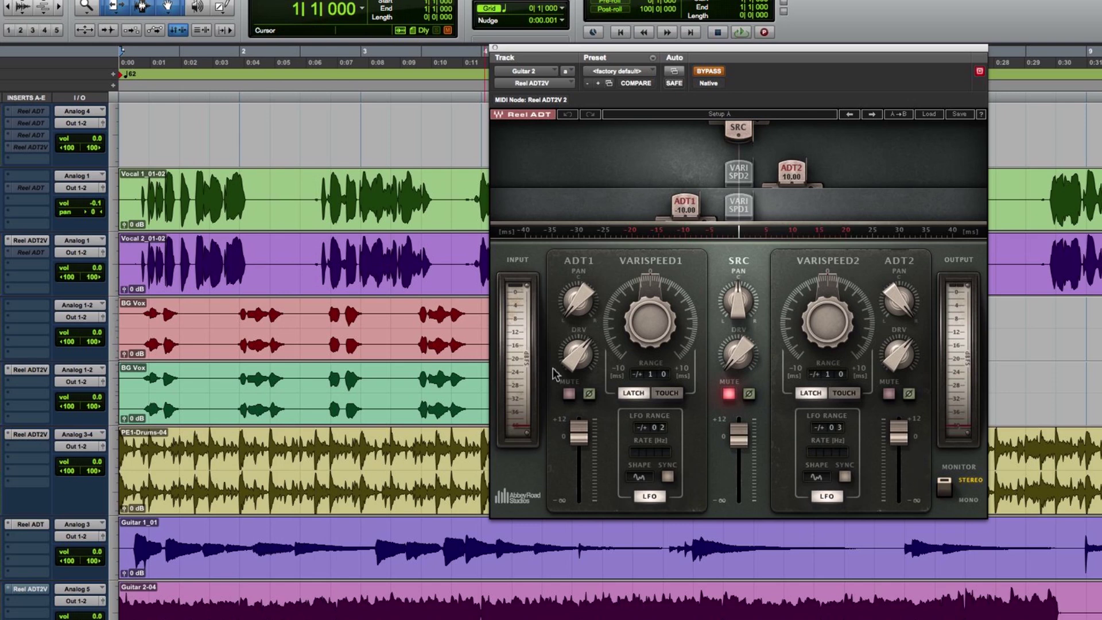
{"action": "left_click", "coordinate": [705, 72]}
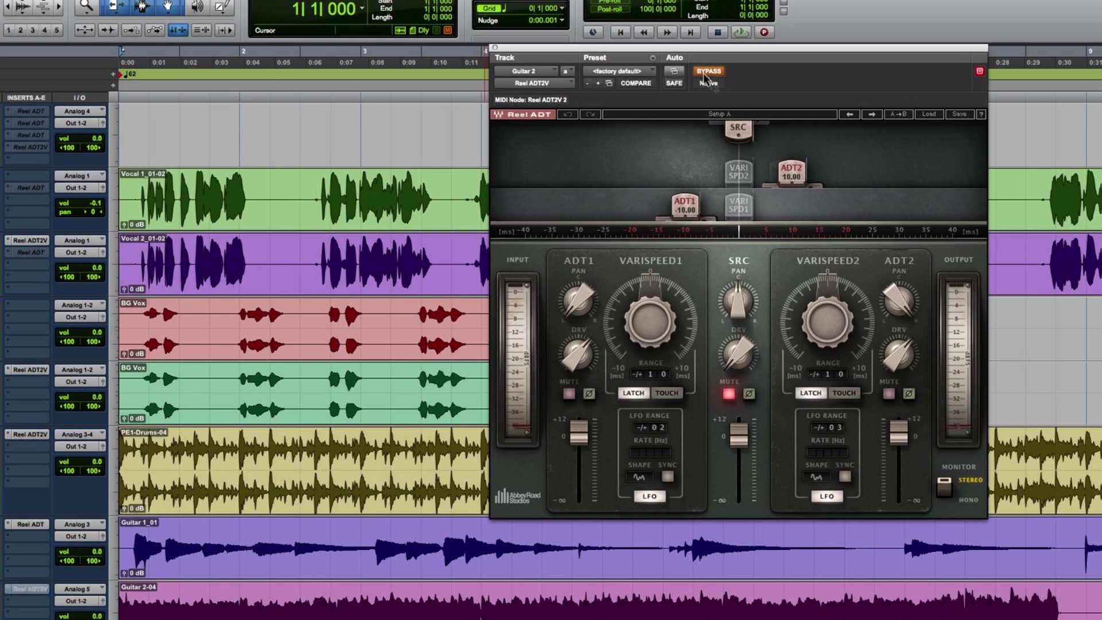
{"action": "left_click", "coordinate": [705, 73]}
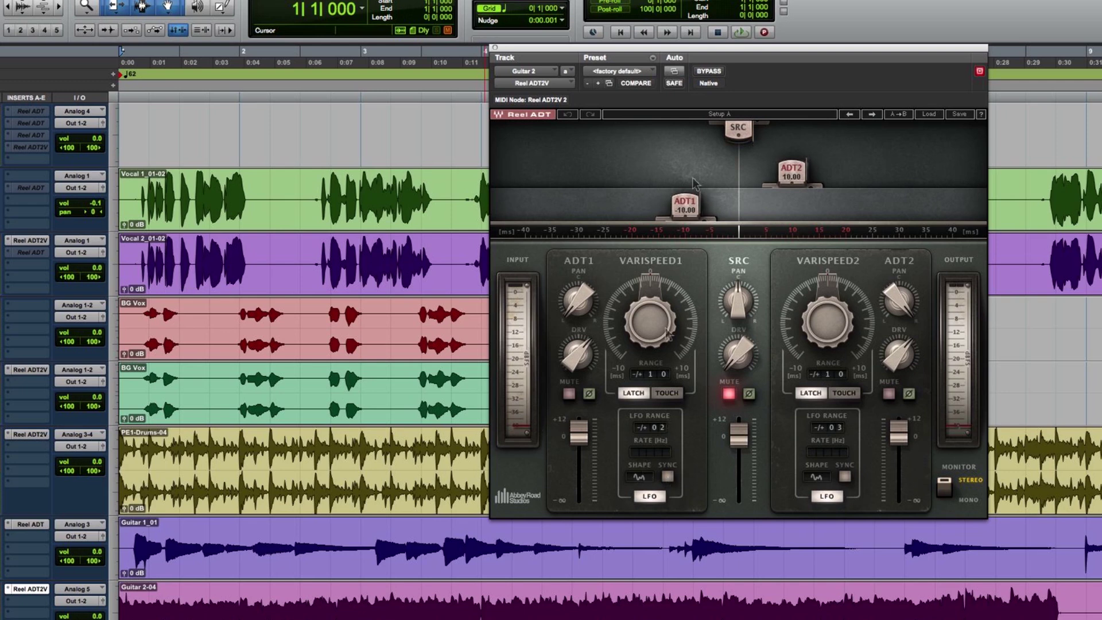
- Audition Guitar 2 with Reel ADT2V active, raising the drive of both ADT2 and ADT1 during playback
{"action": "key", "text": "space"}
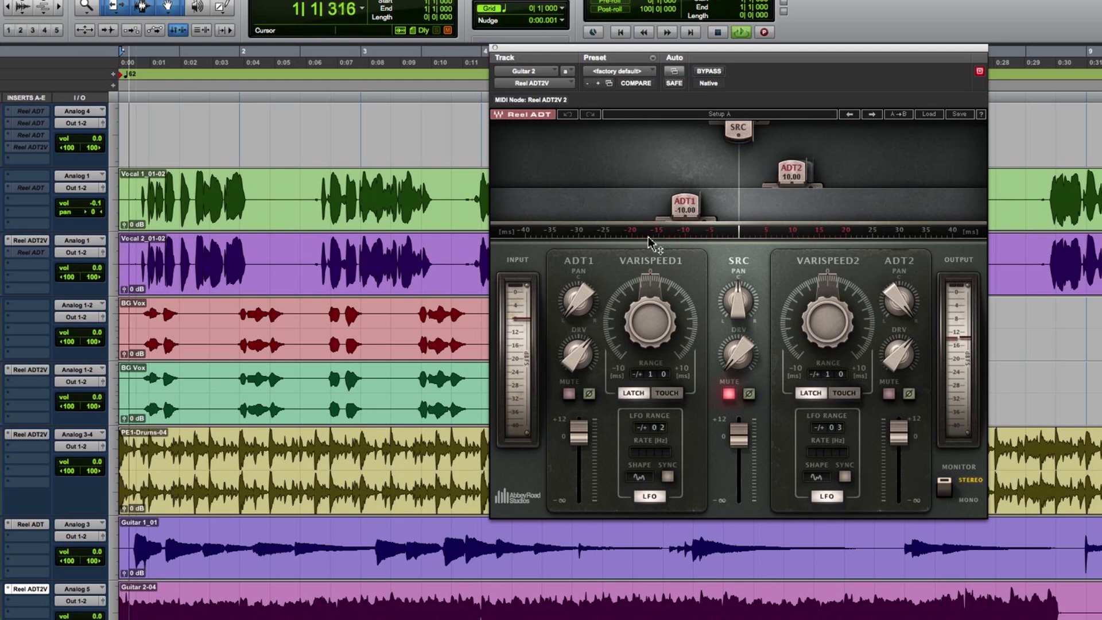
{"action": "mouse_move", "coordinate": [911, 361]}
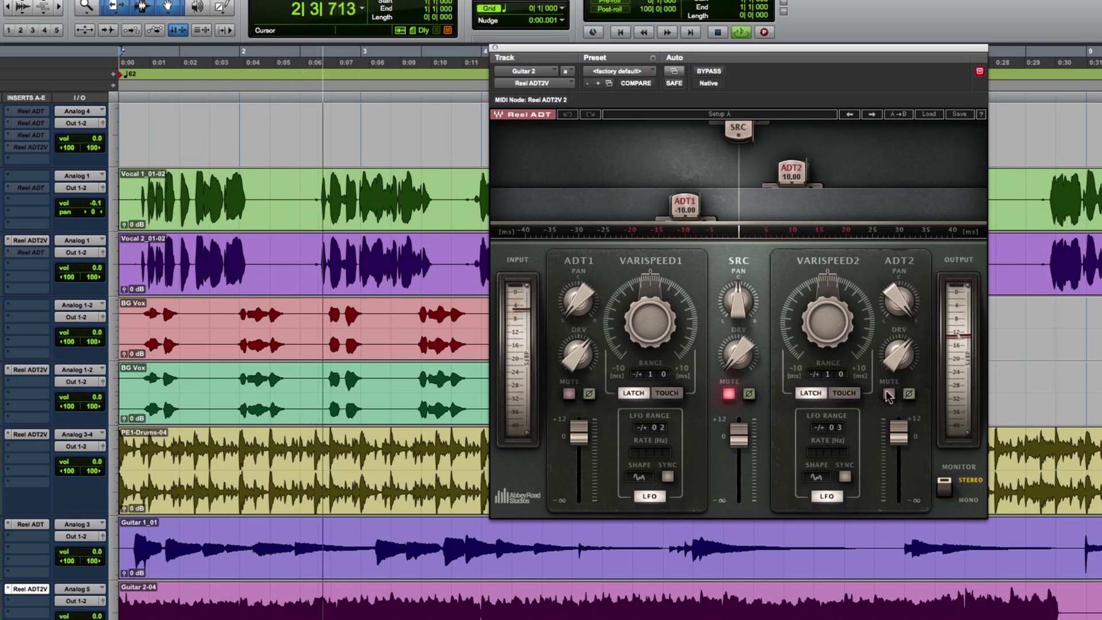
{"action": "left_click", "coordinate": [899, 354]}
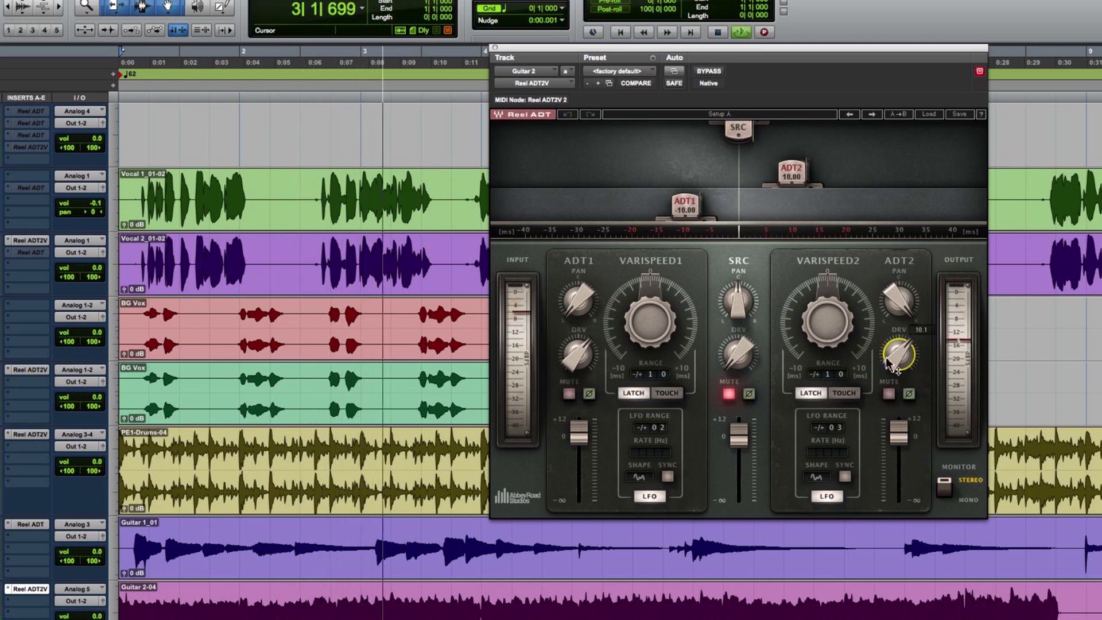
{"action": "left_click", "coordinate": [583, 346]}
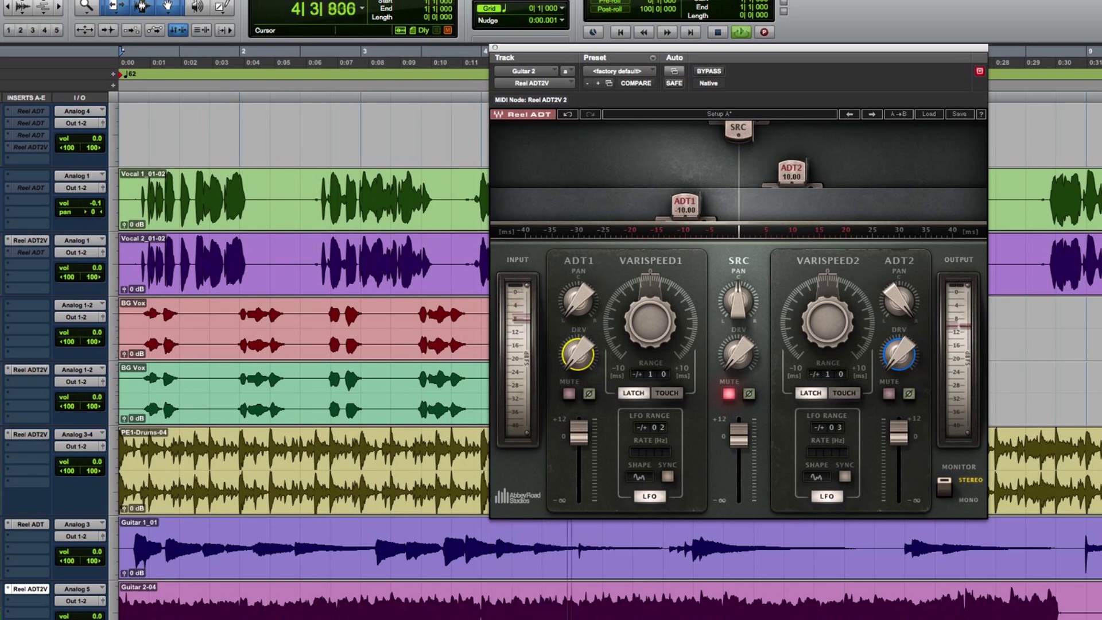
{"action": "left_click", "coordinate": [567, 114]}
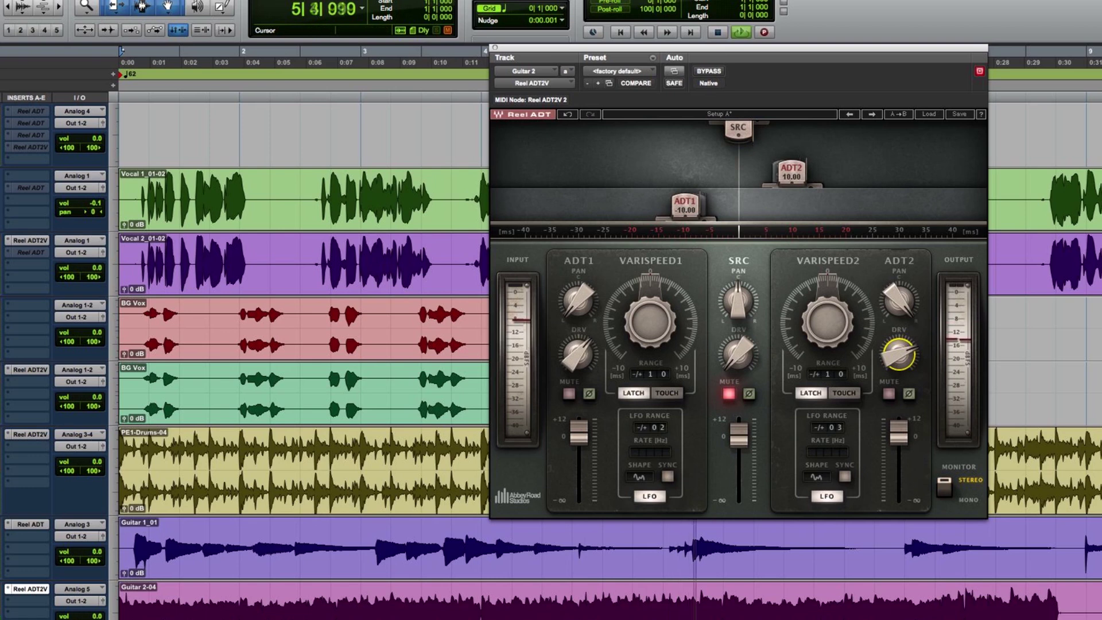
{"action": "left_click", "coordinate": [590, 114]}
{"action": "left_click_drag", "start_coordinate": [574, 361], "coordinate": [574, 353]}
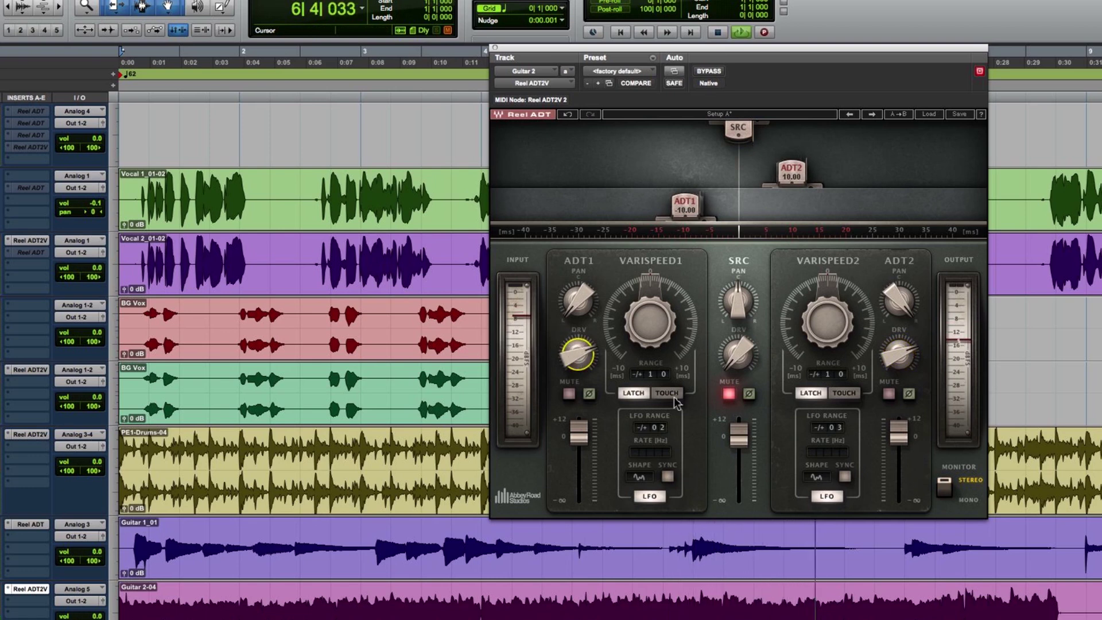
{"action": "key", "text": "space"}
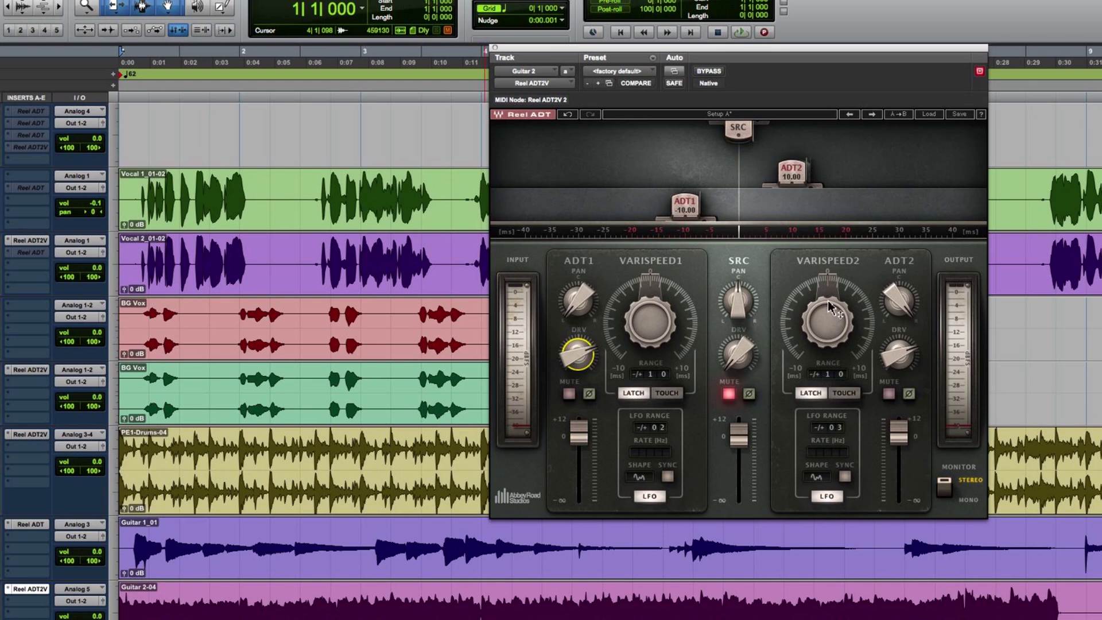
- Unmute the SRC channel with its level pulled fully down, raise its drive, and invert its phase
{"action": "mouse_move", "coordinate": [828, 300]}
{"action": "left_click", "coordinate": [728, 393]}
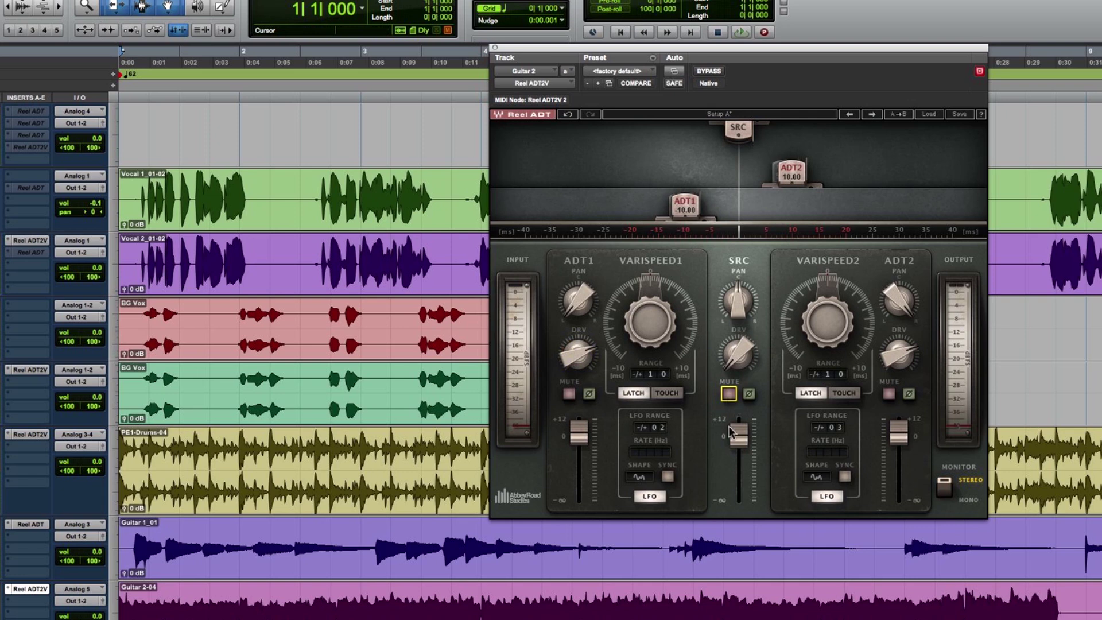
{"action": "left_click_drag", "start_coordinate": [738, 436], "coordinate": [739, 500]}
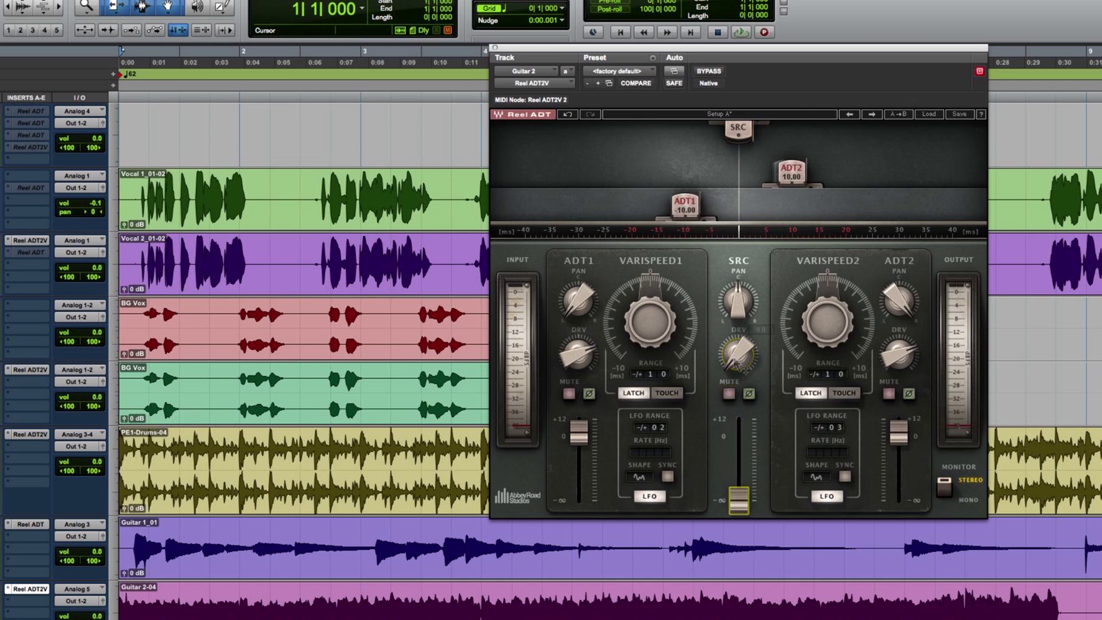
{"action": "left_click_drag", "start_coordinate": [738, 354], "coordinate": [735, 309]}
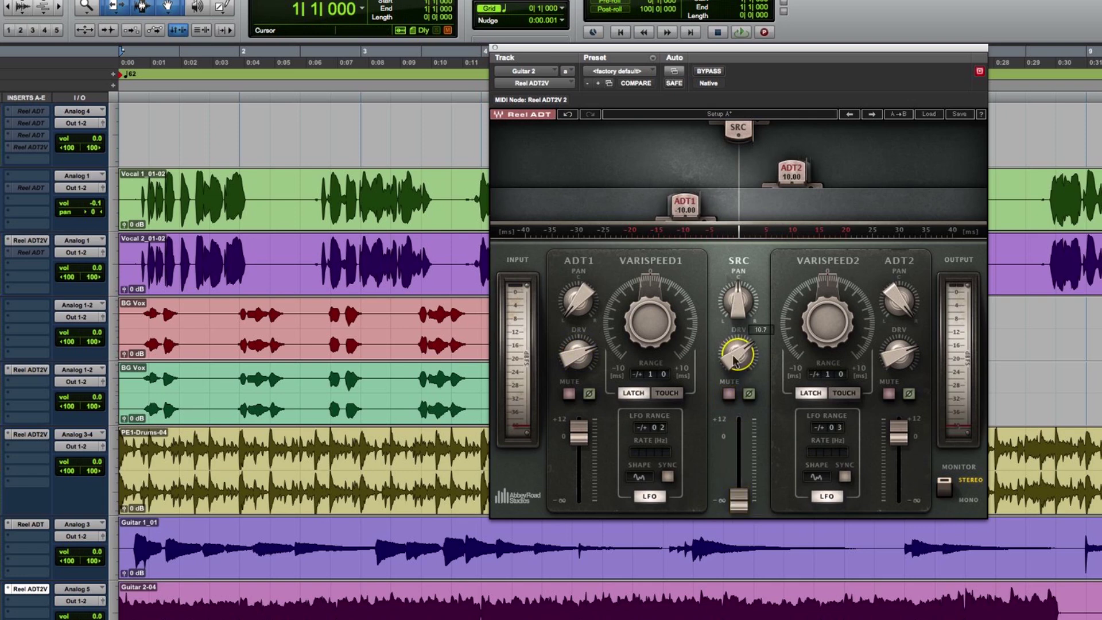
{"action": "left_click", "coordinate": [748, 393]}
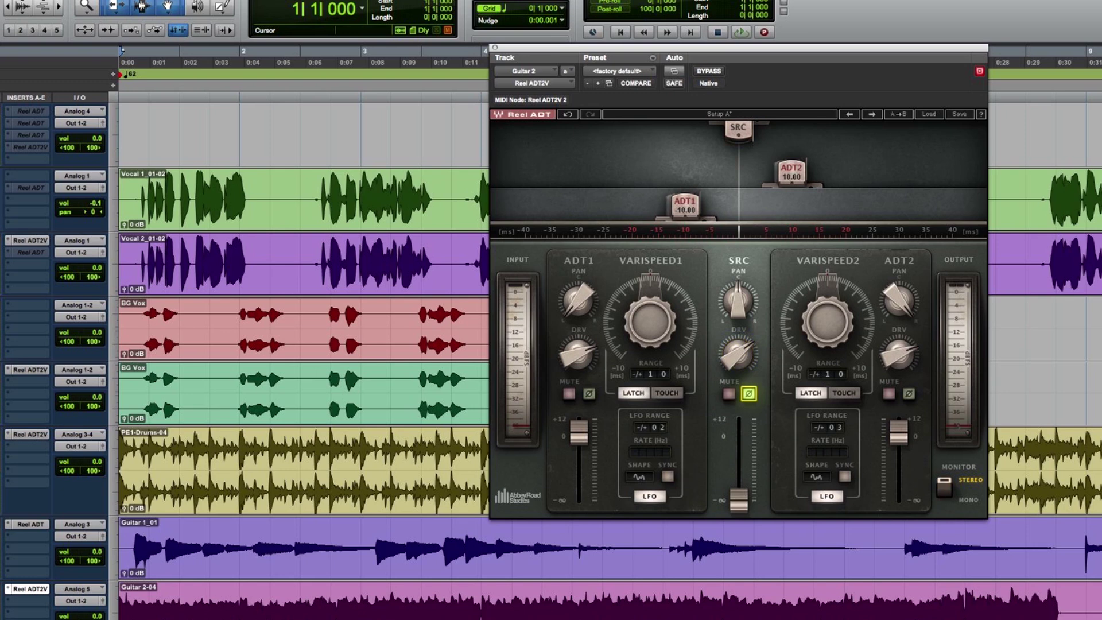
- Play back Guitar 2 while bringing the SRC level up to about 3.2, and stop playback
{"action": "key", "text": "space"}
{"action": "left_click_drag", "start_coordinate": [739, 499], "coordinate": [743, 435]}
{"action": "key", "text": "space"}
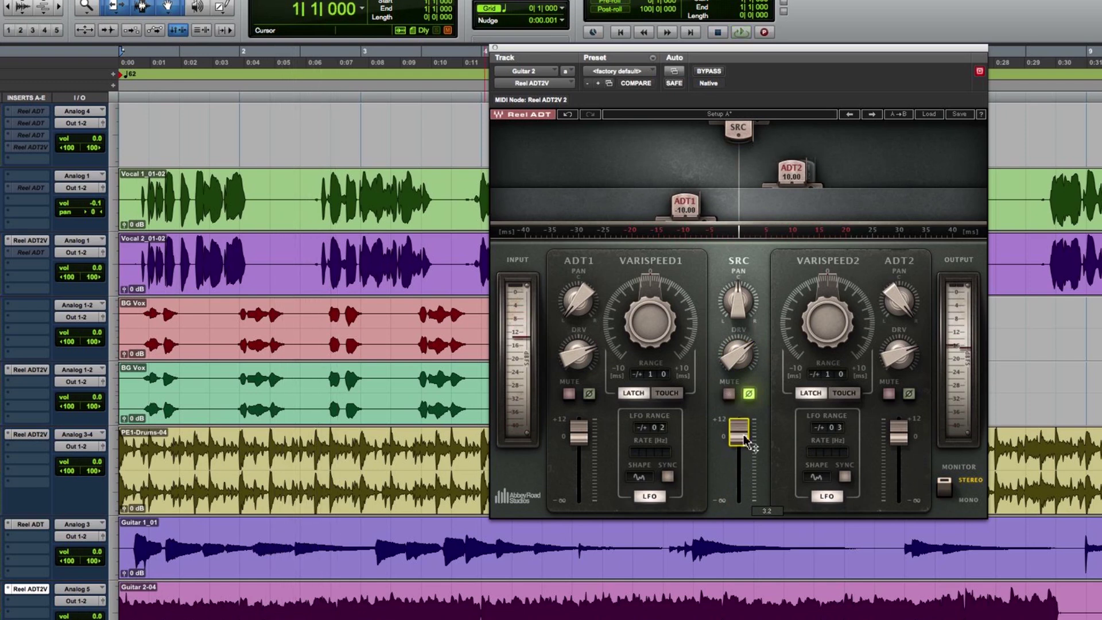